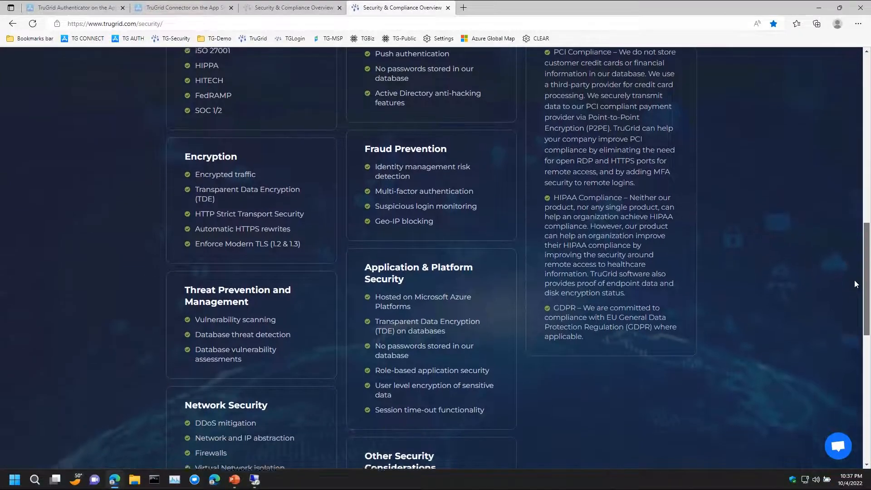
pyautogui.scroll(-2, 856, 303)
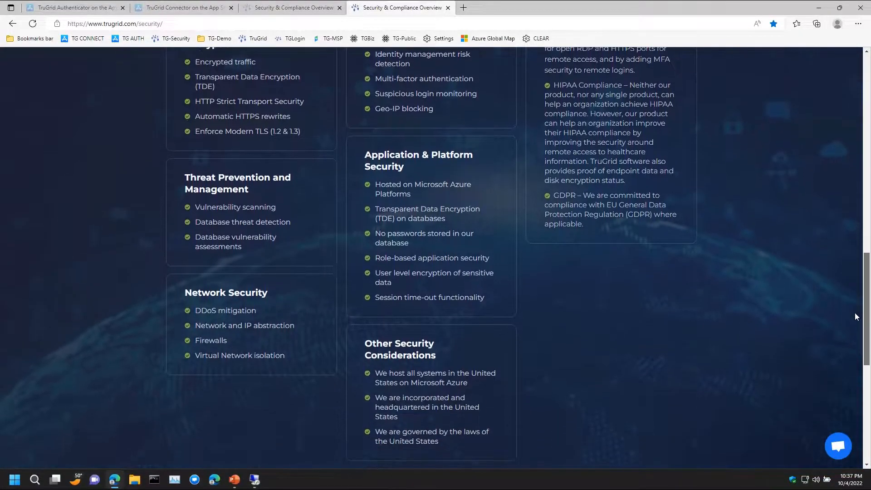
# - Skim the Security & Compliance Overview page, then return to the TruGrid home page via the bookmark
pyautogui.scroll(2, 854, 299)
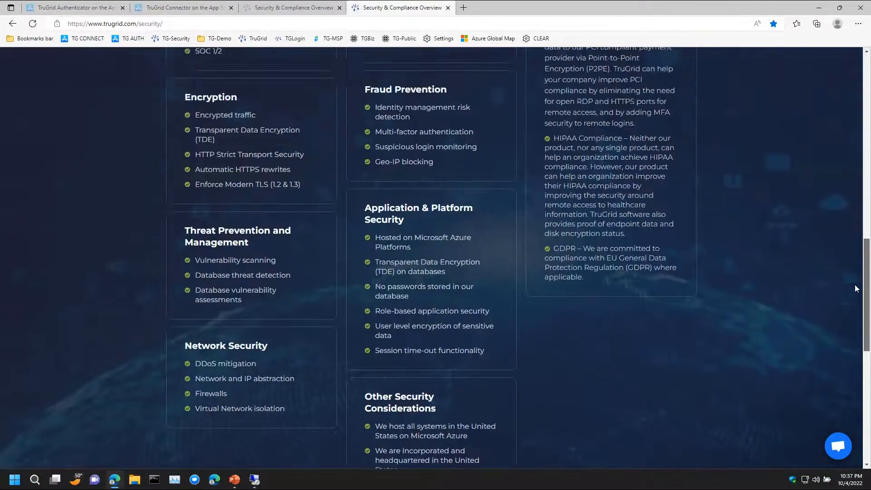
pyautogui.click(257, 39)
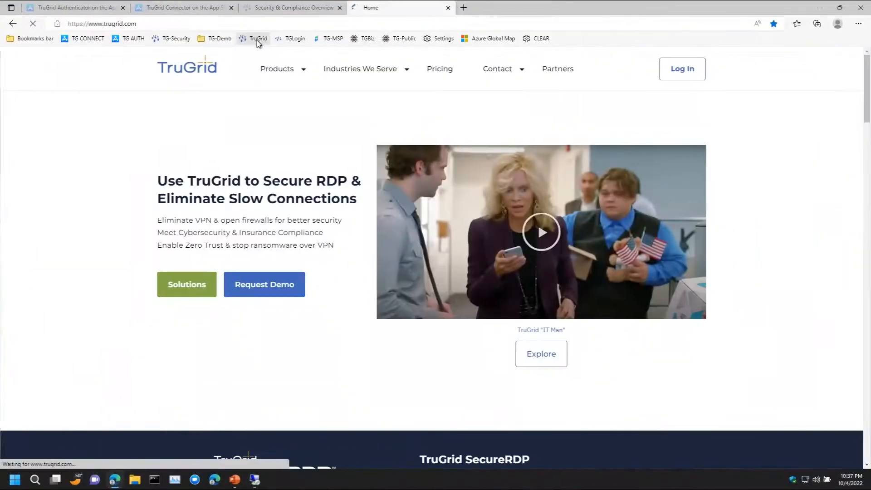
# - Choose the Business plan from the SecureRDP pricing table
pyautogui.click(443, 76)
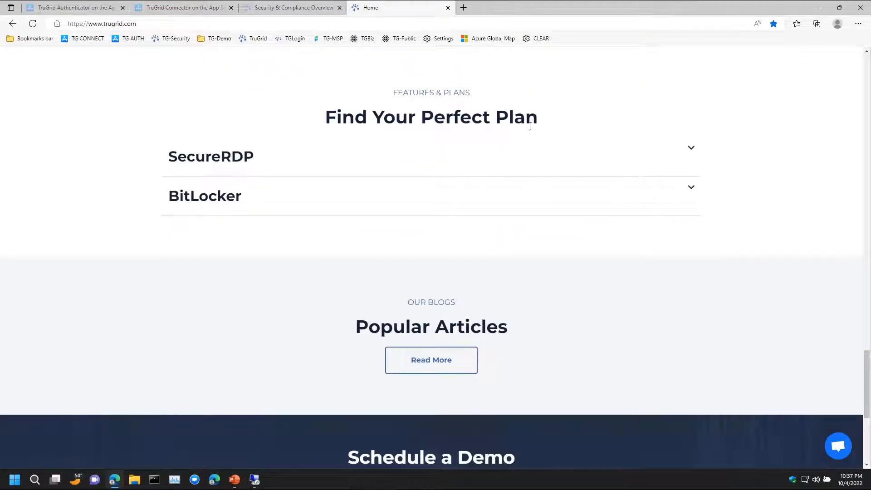
pyautogui.click(690, 151)
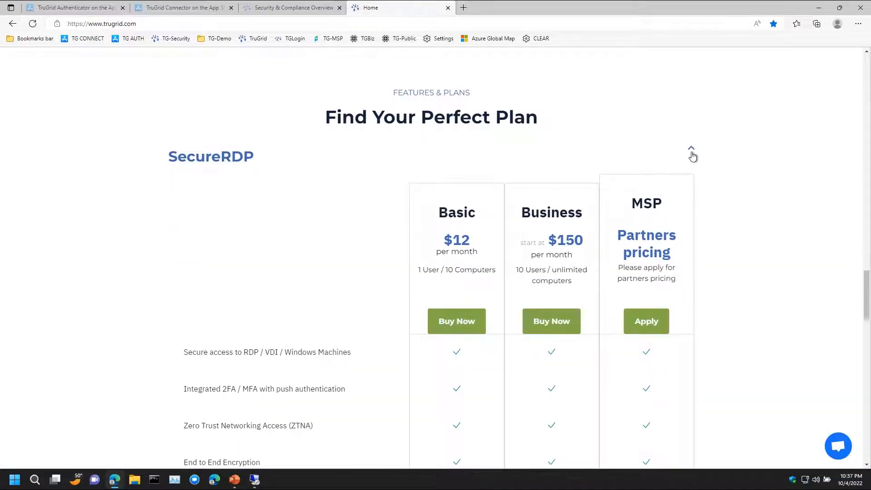
pyautogui.click(557, 321)
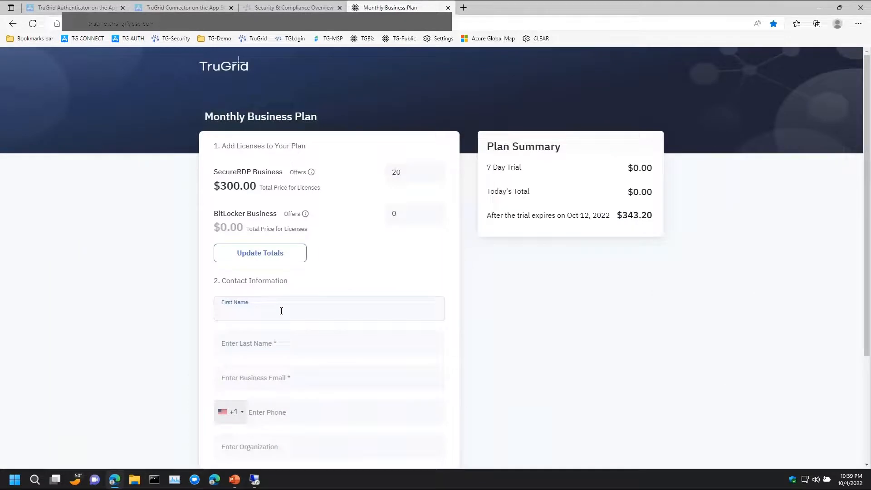
# - Fill in the contact's first name, last name and e-mail, then place the order
pyautogui.write('TruGrid')
pyautogui.press('Tab')
pyautogui.write('Admi')
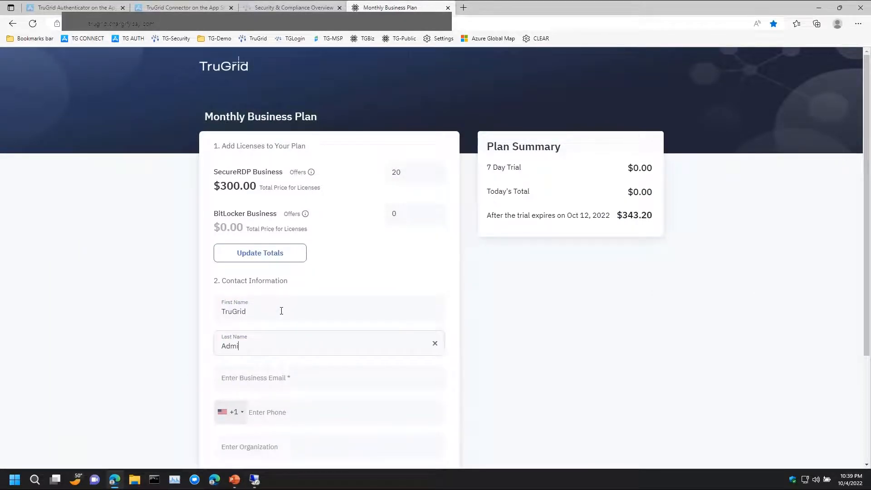
pyautogui.press('Tab')
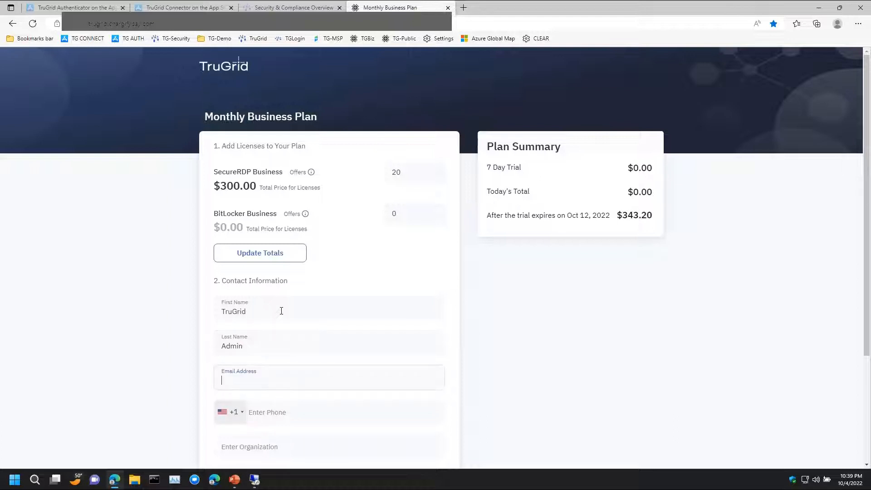
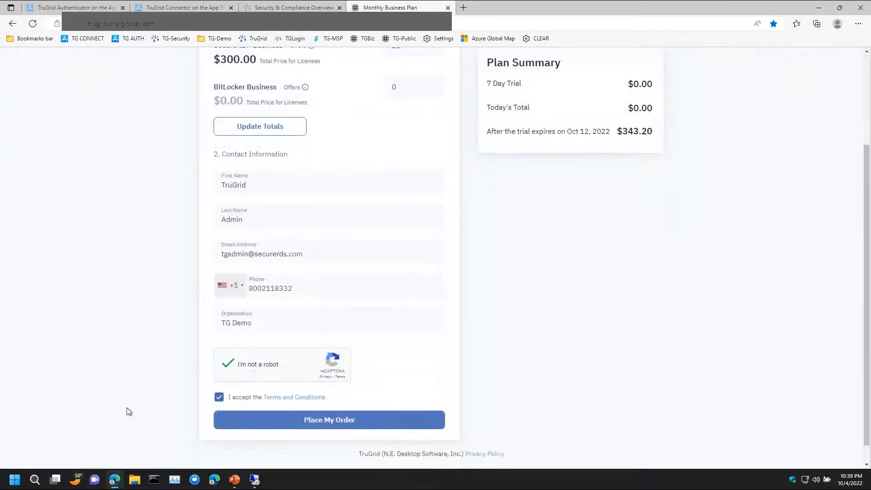
pyautogui.click(321, 421)
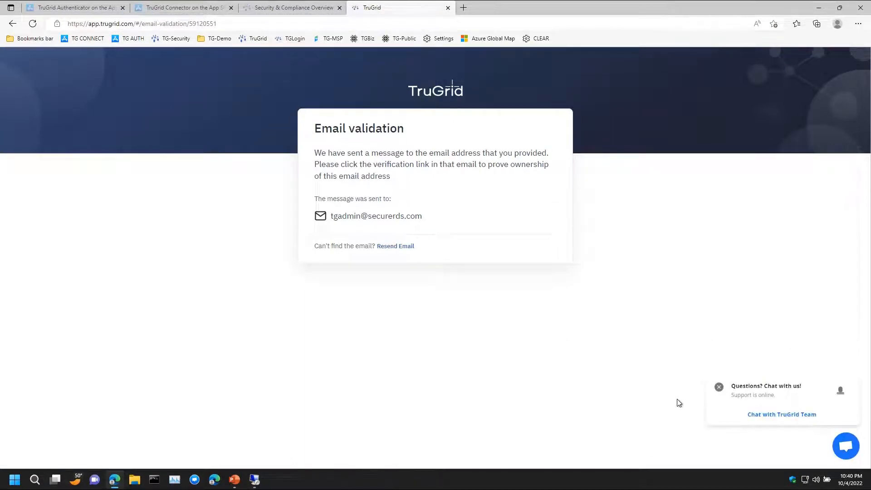
# - Dismiss the support chat and read the note about the temporary password
pyautogui.click(789, 418)
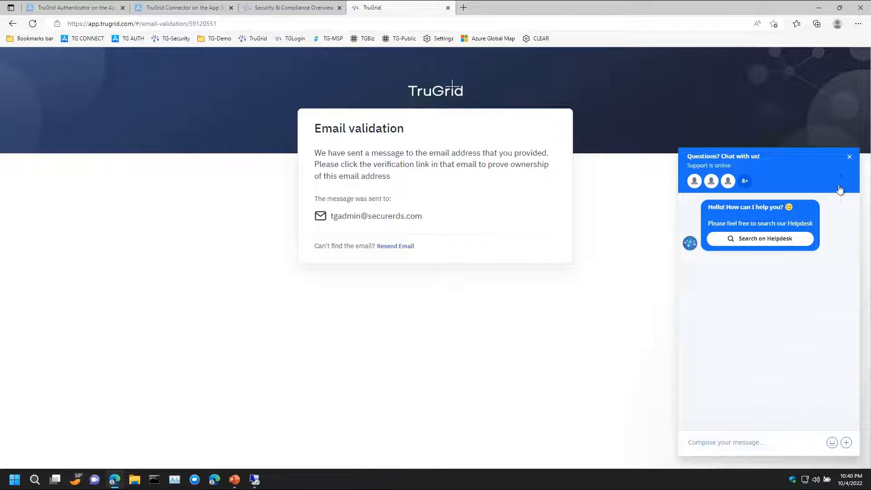
pyautogui.click(849, 158)
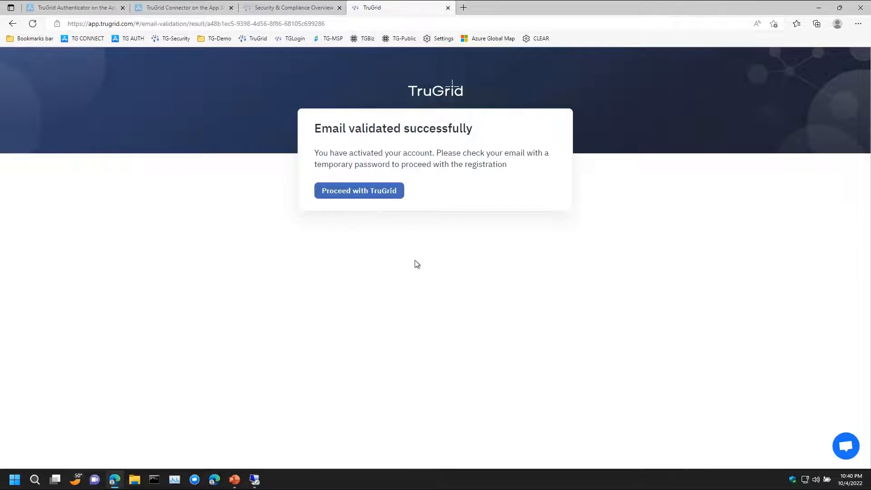
pyautogui.moveTo(437, 153); pyautogui.dragTo(393, 167)
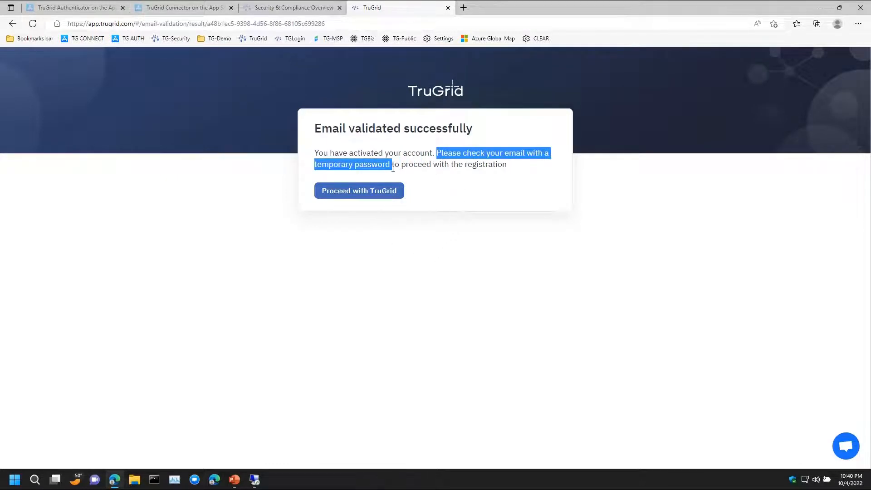
pyautogui.click(437, 230)
# - Log in with the prefilled admin email and replace the temporary password without saving it
pyautogui.click(367, 191)
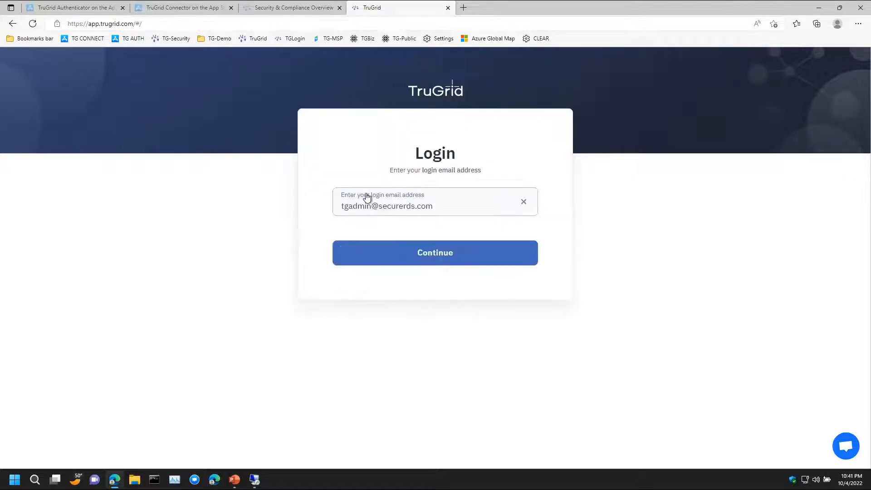
pyautogui.click(436, 254)
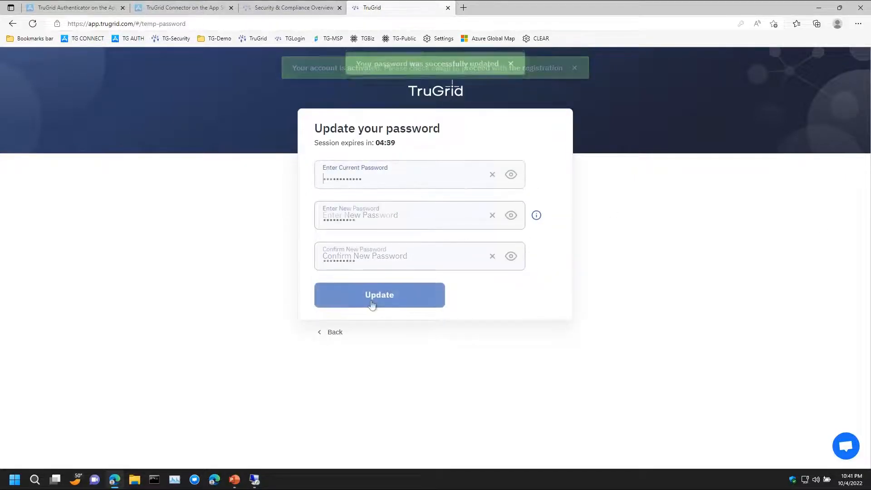
pyautogui.click(371, 303)
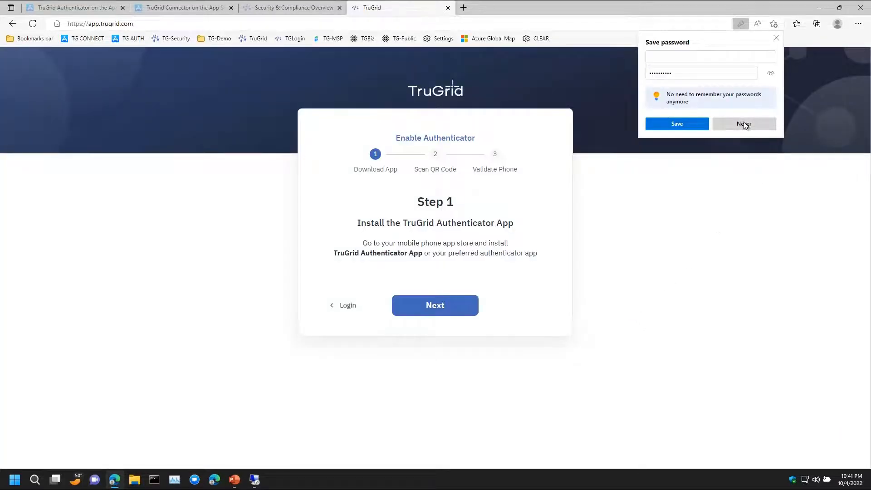
pyautogui.click(744, 124)
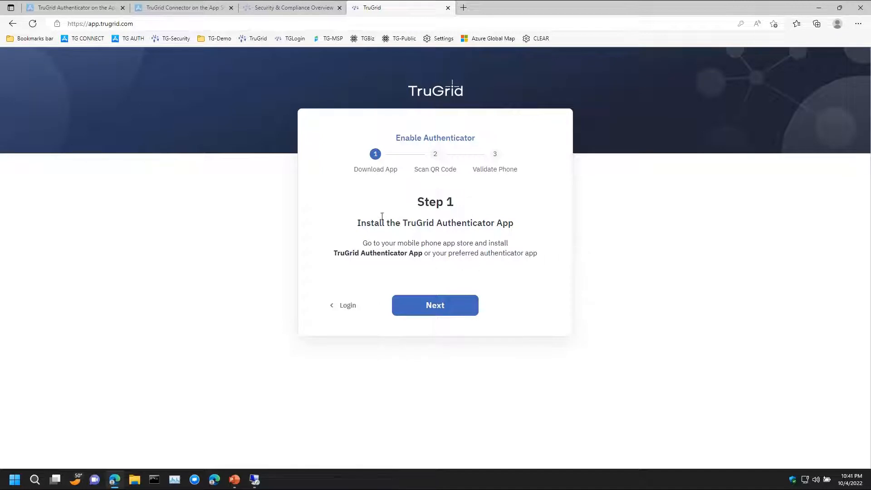
# - Set up the TruGrid Authenticator App and enter its security code
pyautogui.moveTo(334, 253); pyautogui.dragTo(543, 256)
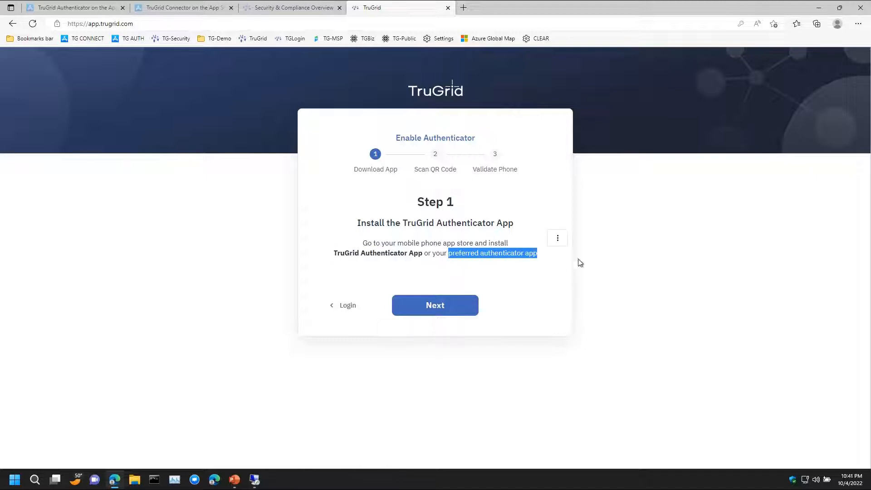
pyautogui.click(682, 283)
pyautogui.click(447, 312)
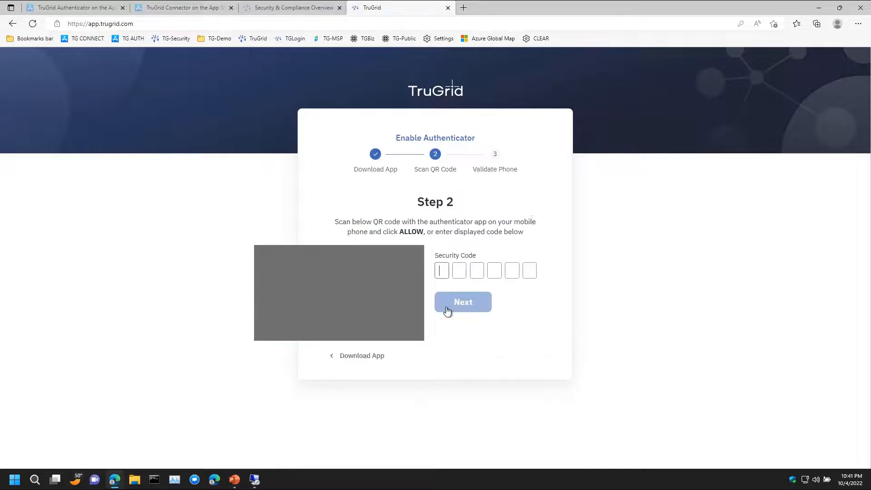
# - Verify the mobile phone number with the SMS code and log in
pyautogui.click(460, 282)
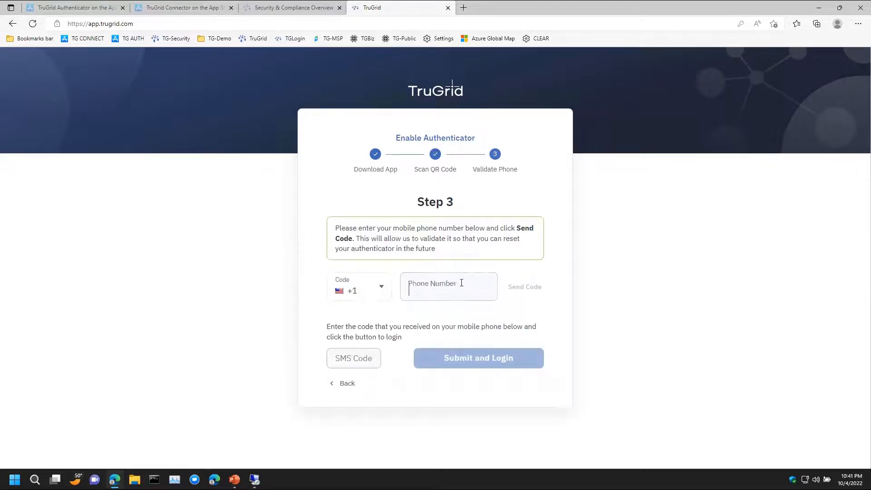
pyautogui.hotkey('ctrl', 'v')
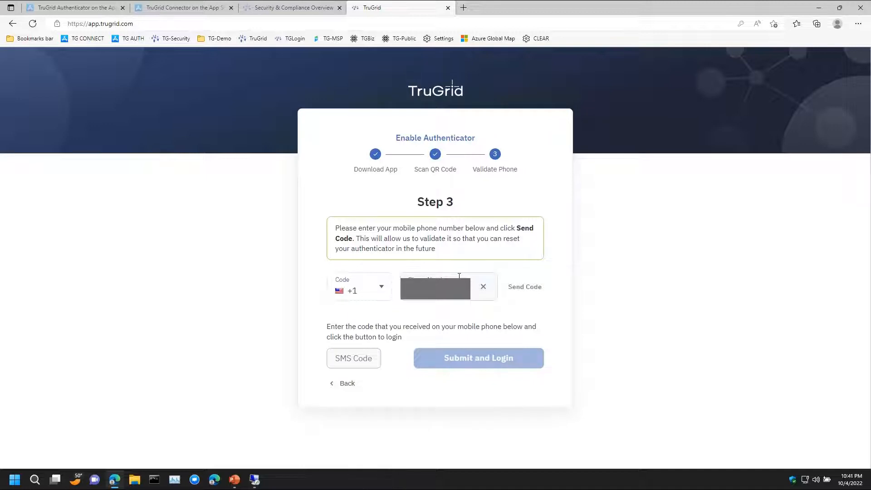
pyautogui.click(520, 291)
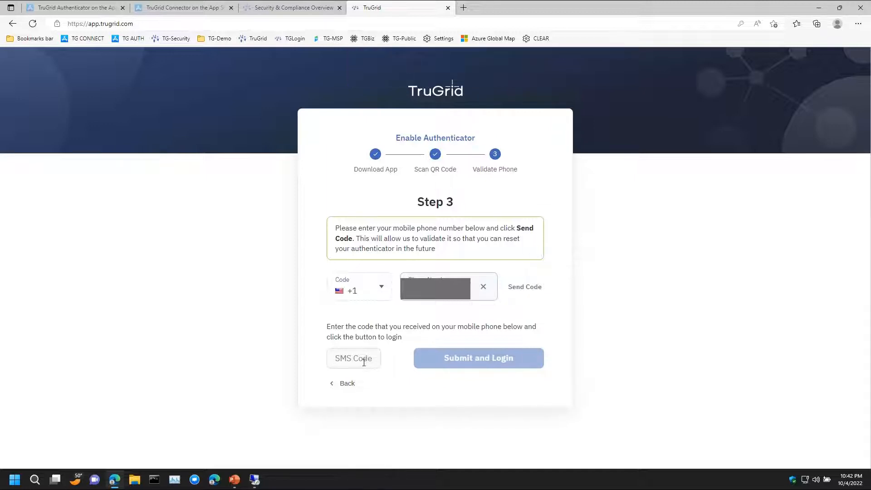
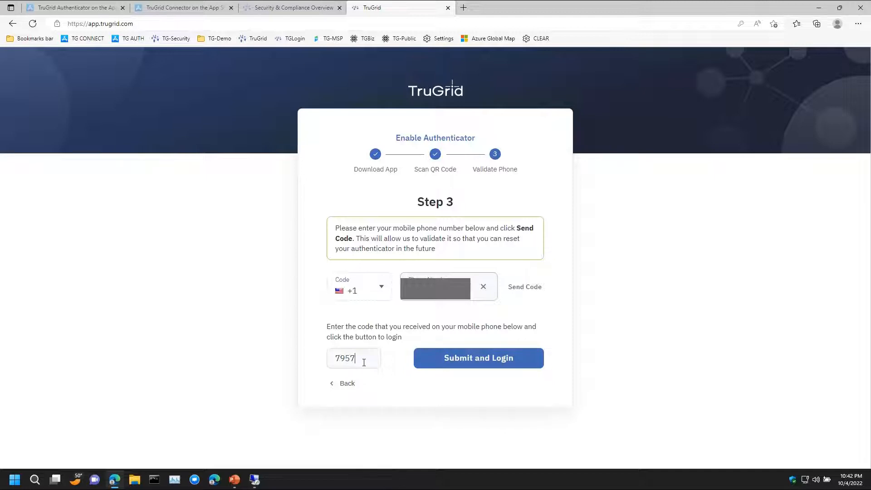
pyautogui.click(474, 364)
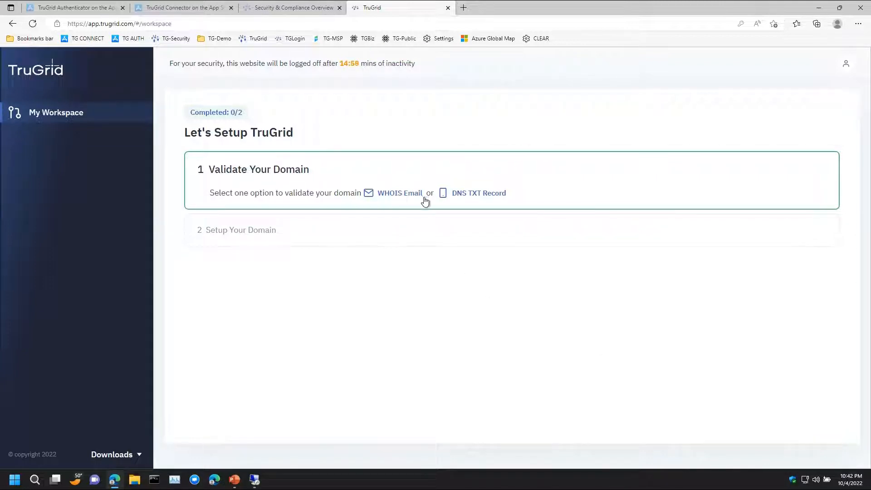
# - Validate the domain by DNS TXT record, copying the TXT value first
pyautogui.click(472, 197)
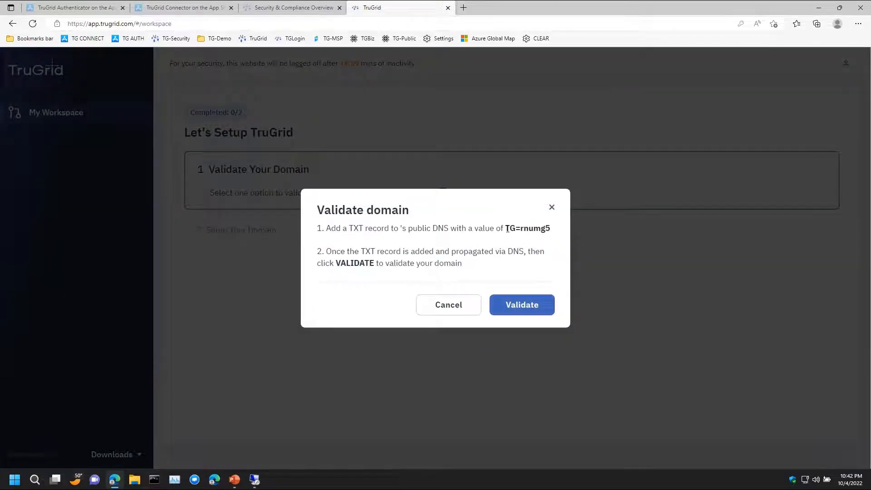
pyautogui.moveTo(513, 229); pyautogui.dragTo(553, 231)
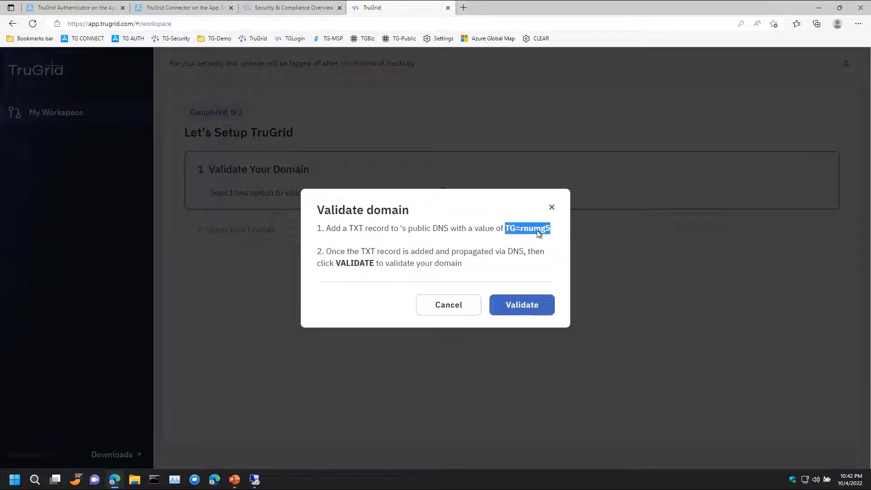
pyautogui.rightClick(538, 231)
pyautogui.click(555, 240)
pyautogui.click(522, 306)
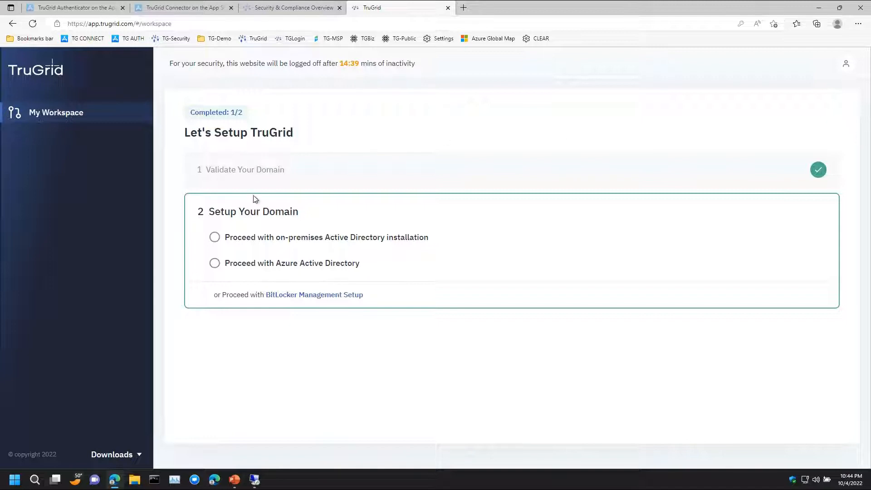
# - Choose the on-premises Active Directory installation and copy the Sentry download link
pyautogui.click(215, 237)
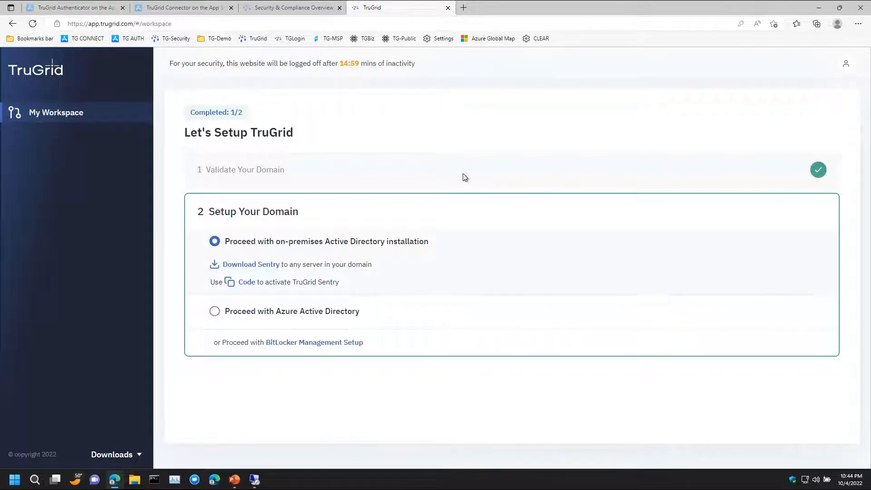
pyautogui.rightClick(277, 264)
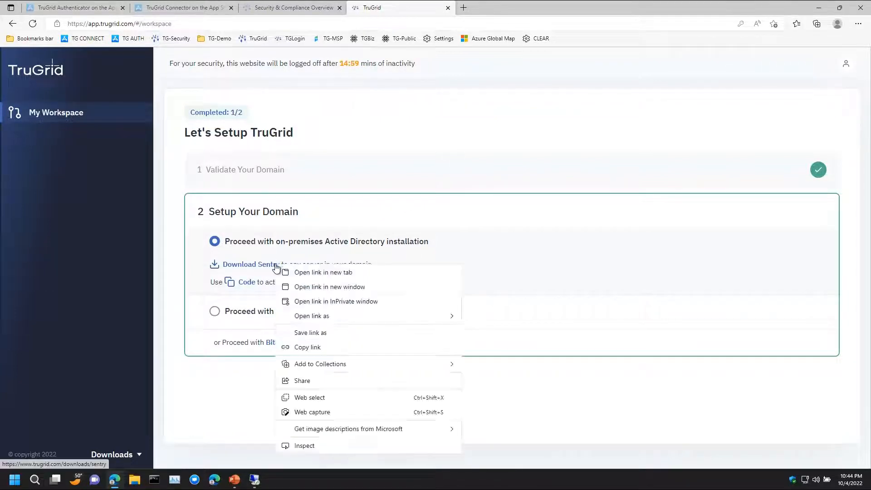
pyautogui.click(313, 348)
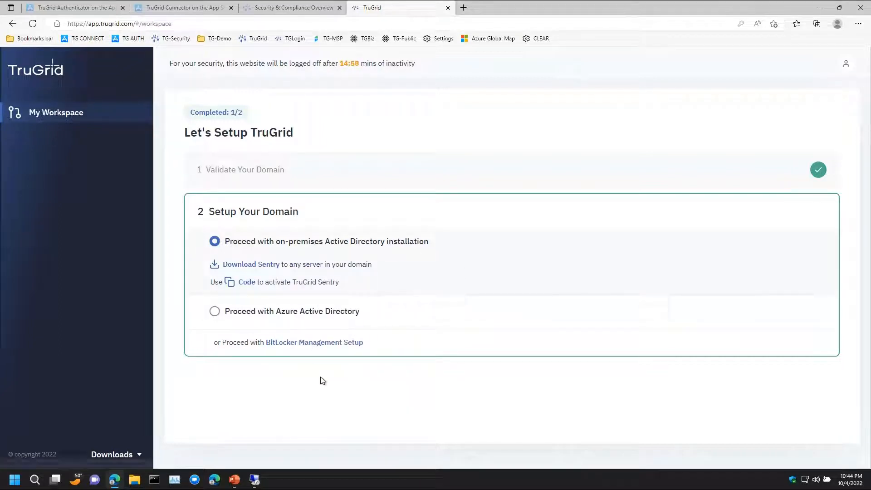
pyautogui.click(819, 8)
# - In the remote server's System Properties, confirm the domain is rdsguru.local, then close it
pyautogui.click(253, 481)
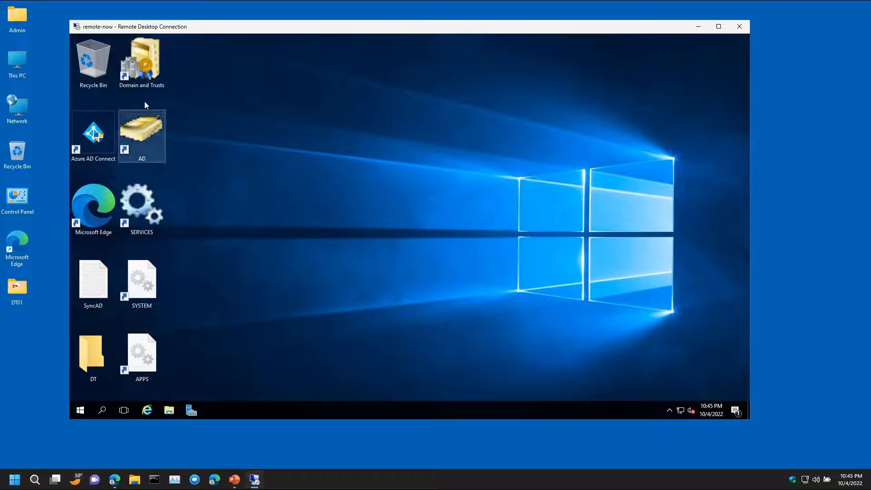
pyautogui.doubleClick(144, 300)
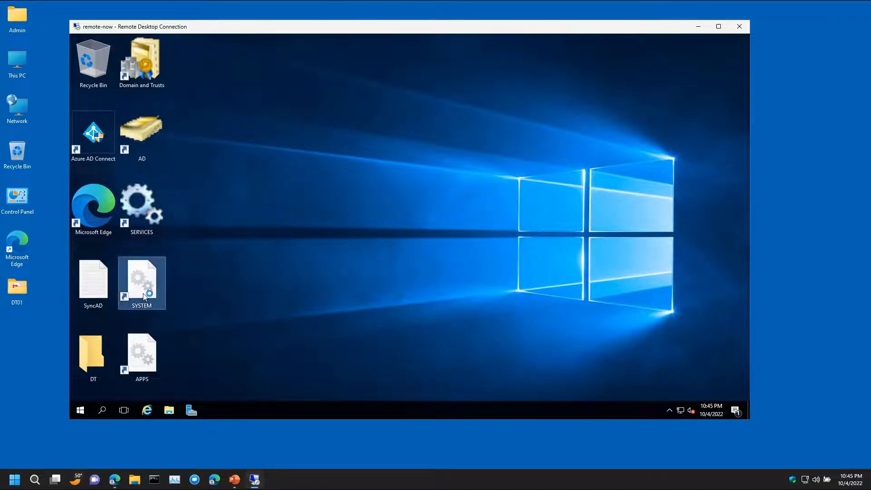
pyautogui.moveTo(218, 175); pyautogui.dragTo(181, 176)
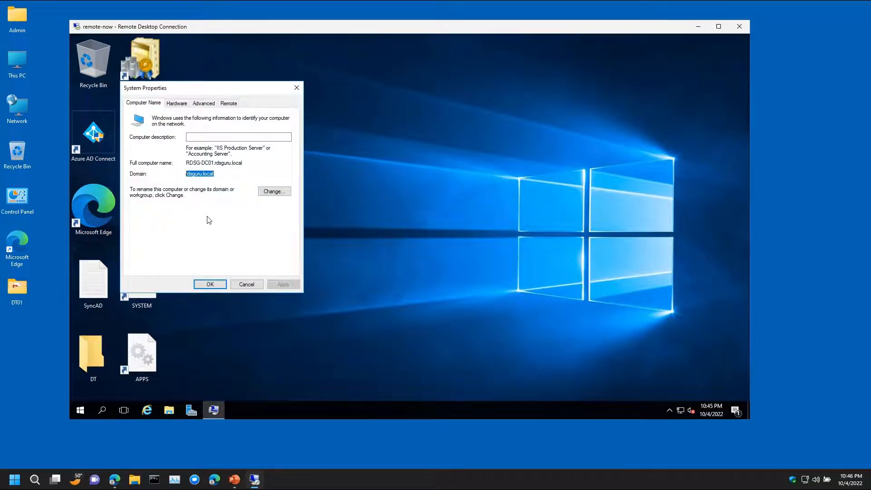
pyautogui.click(210, 177)
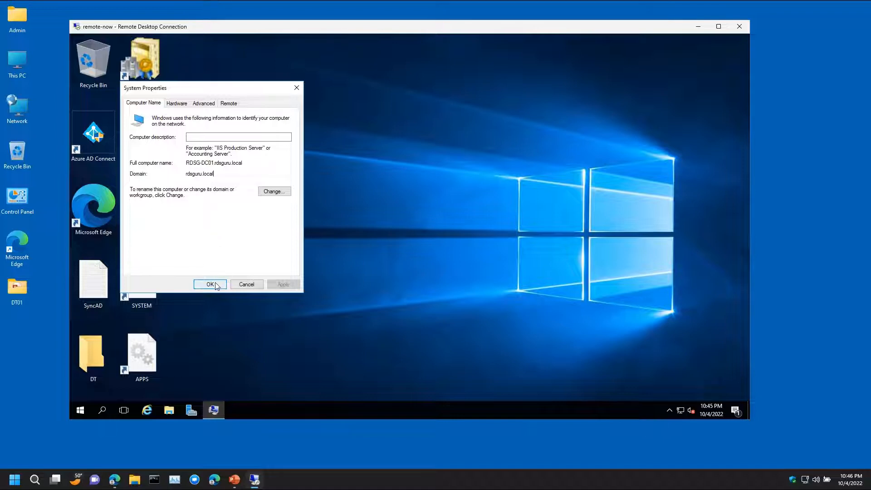
pyautogui.moveTo(194, 88); pyautogui.dragTo(249, 93)
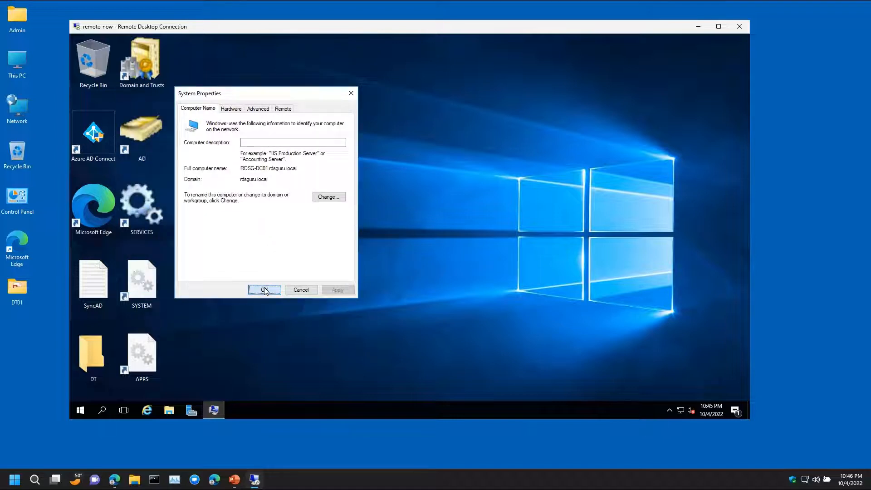
pyautogui.click(265, 290)
# - Add securerds.com to the forest's alternative UPN suffixes in Domains and Trusts properties
pyautogui.click(149, 67)
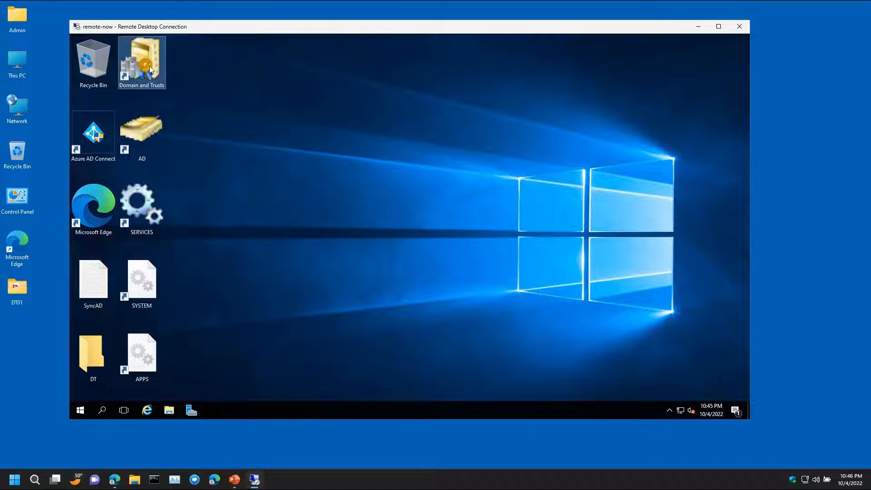
pyautogui.doubleClick(149, 66)
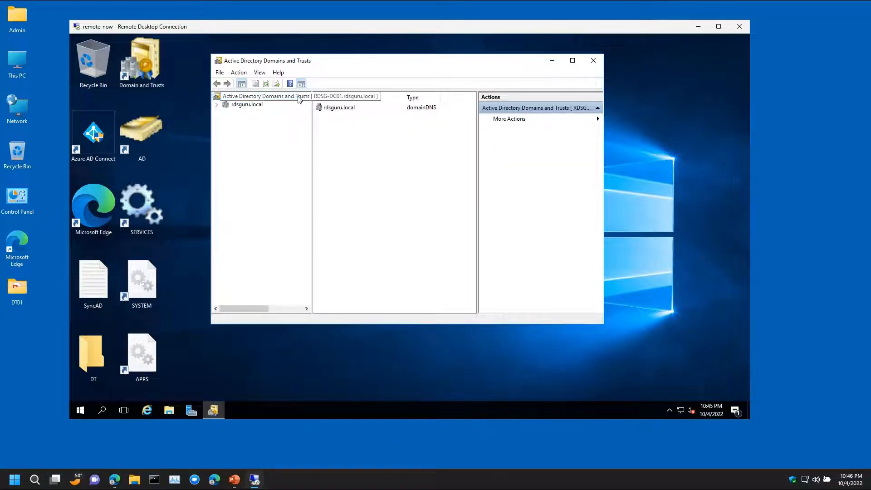
pyautogui.rightClick(295, 99)
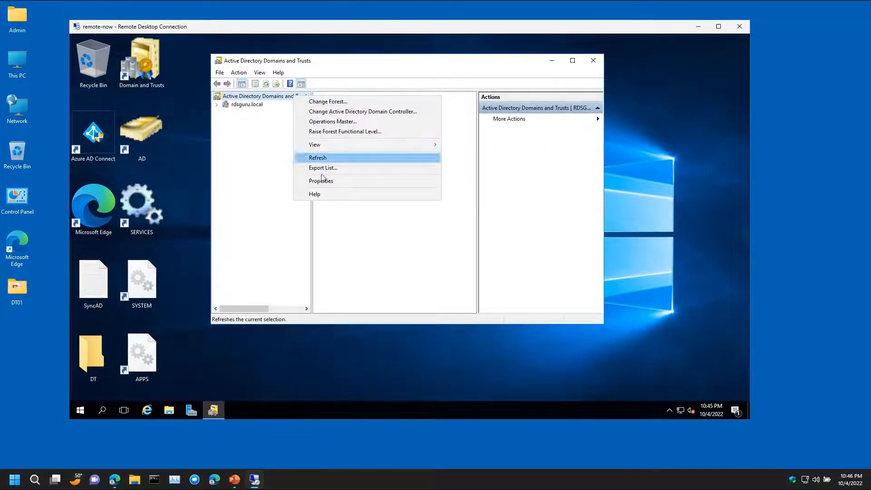
pyautogui.click(324, 181)
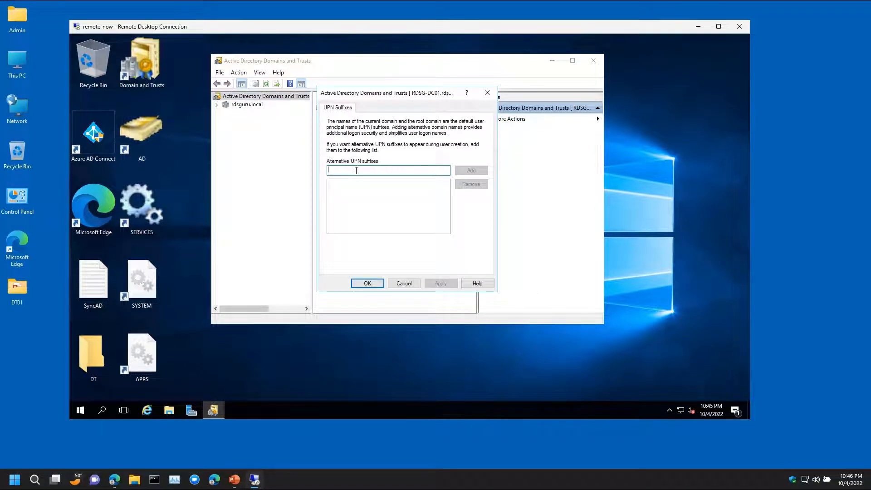
pyautogui.write('secure')
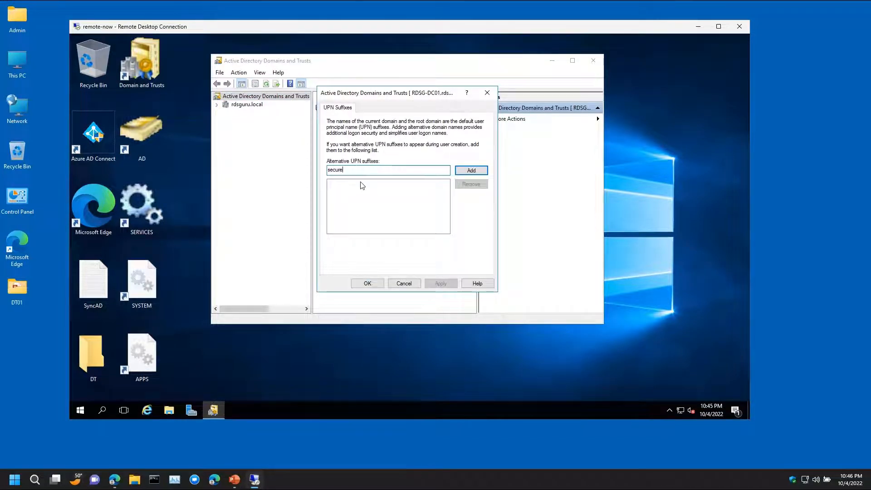
pyautogui.write('rds.com')
pyautogui.press('Return')
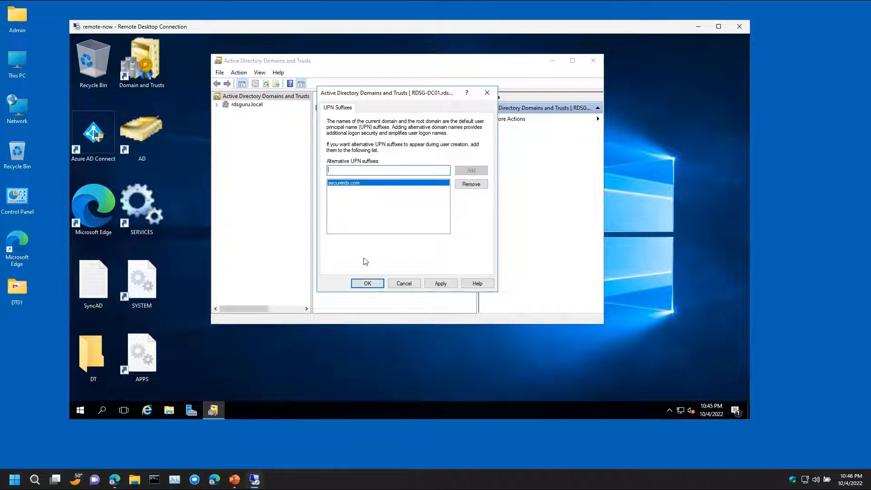
pyautogui.click(367, 283)
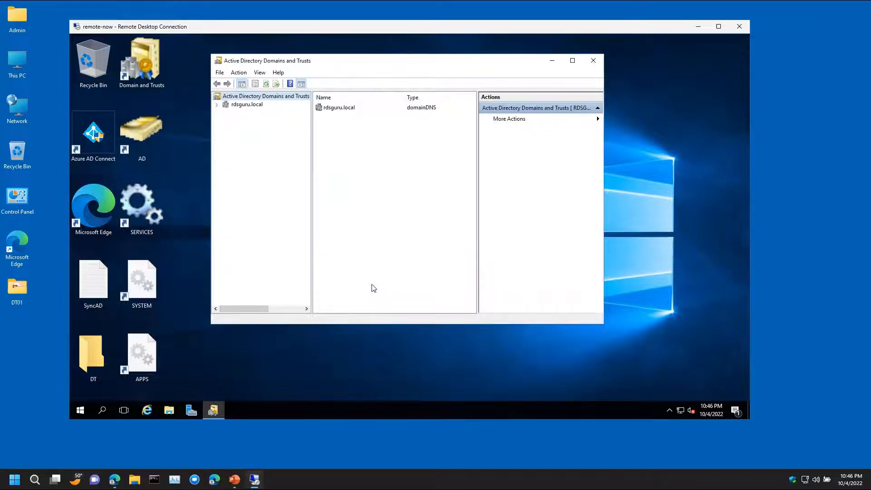
pyautogui.click(593, 60)
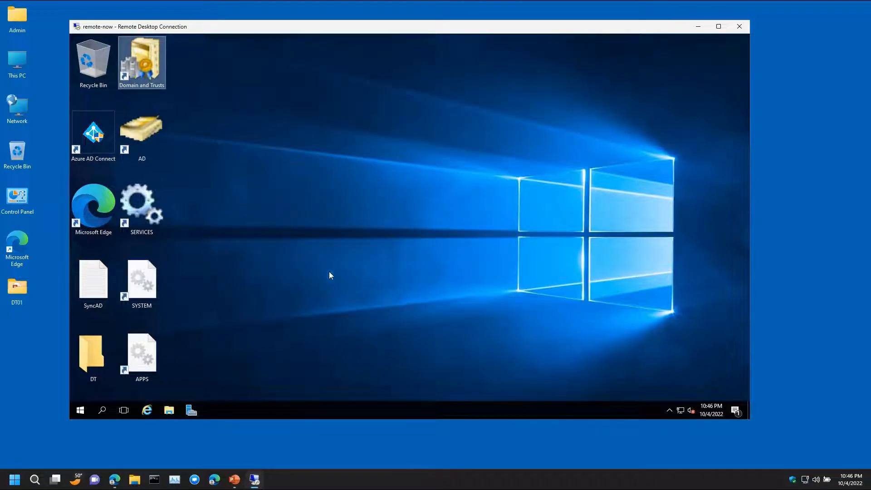
pyautogui.doubleClick(90, 201)
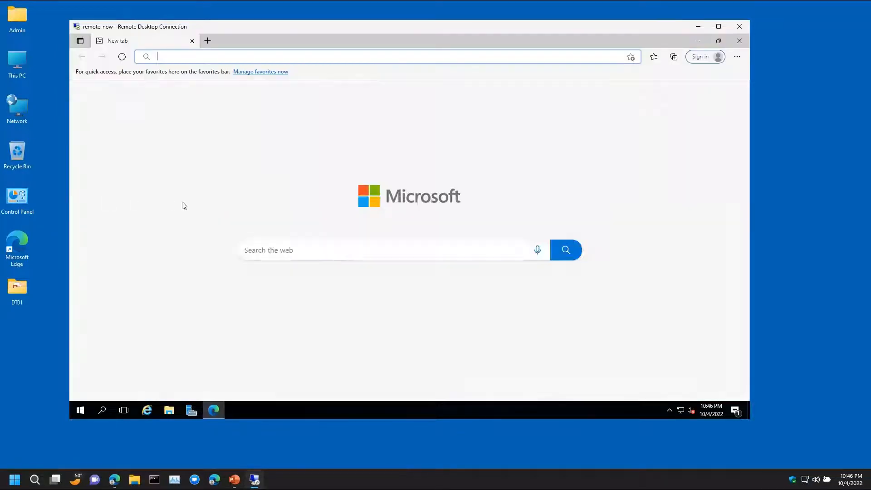
# - Download TruGrid_Sentry_Installer_4.2.1.6.msi from the copied link, launch it, and close Edge
pyautogui.rightClick(202, 57)
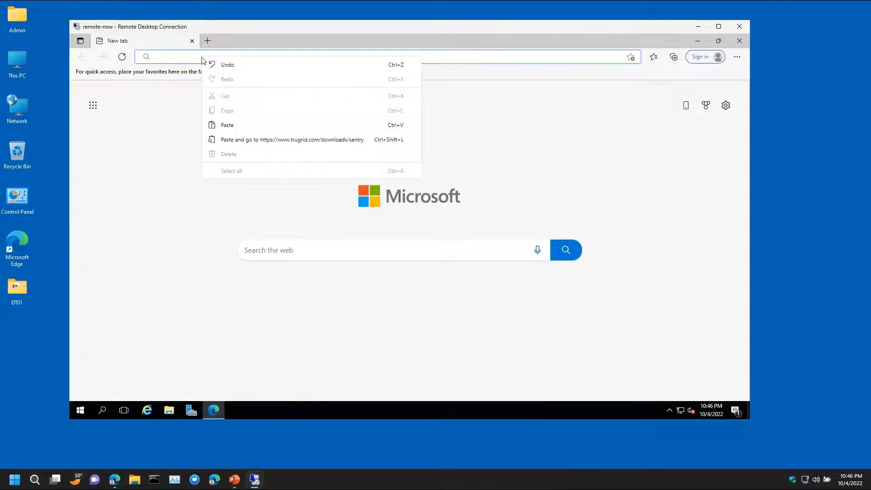
pyautogui.click(263, 142)
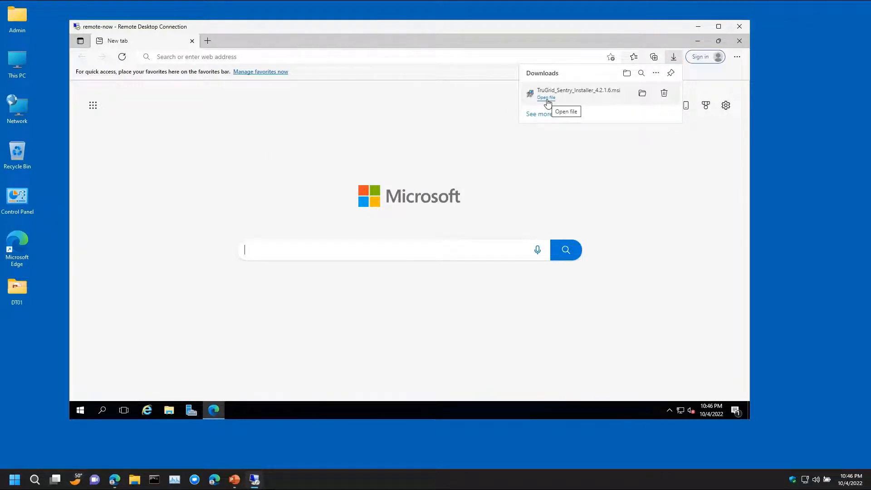
pyautogui.click(547, 99)
pyautogui.click(736, 42)
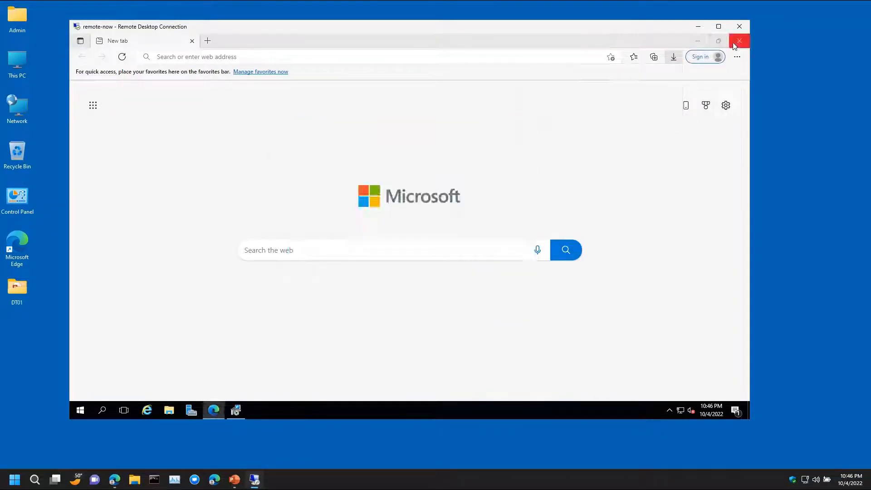
# - Accept the license agreement and install TruGrid Sentry
pyautogui.click(459, 305)
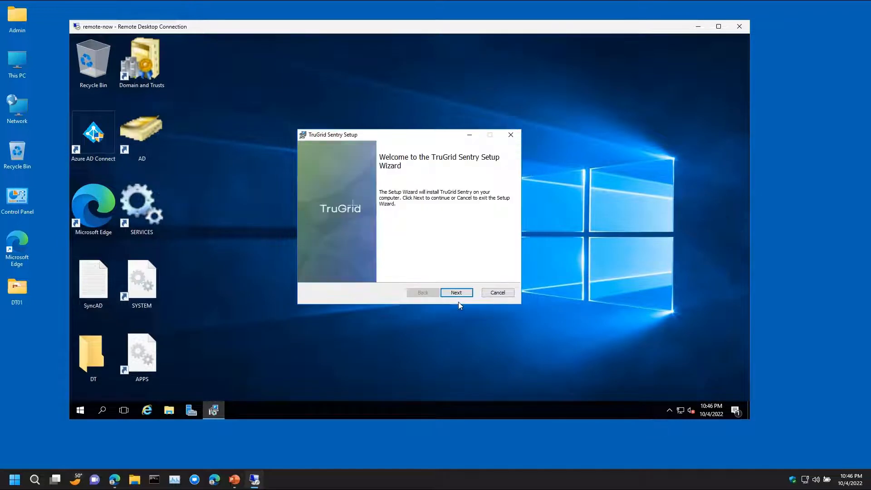
pyautogui.click(458, 292)
pyautogui.click(403, 273)
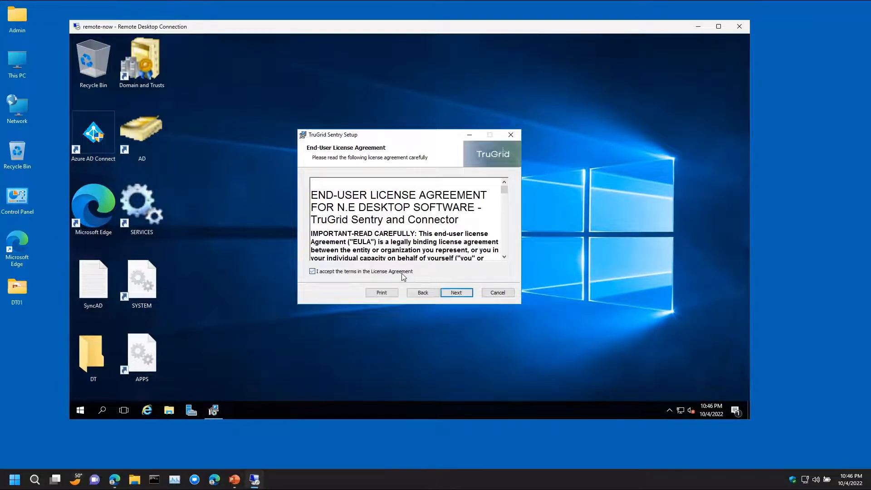
pyautogui.click(456, 292)
pyautogui.click(455, 293)
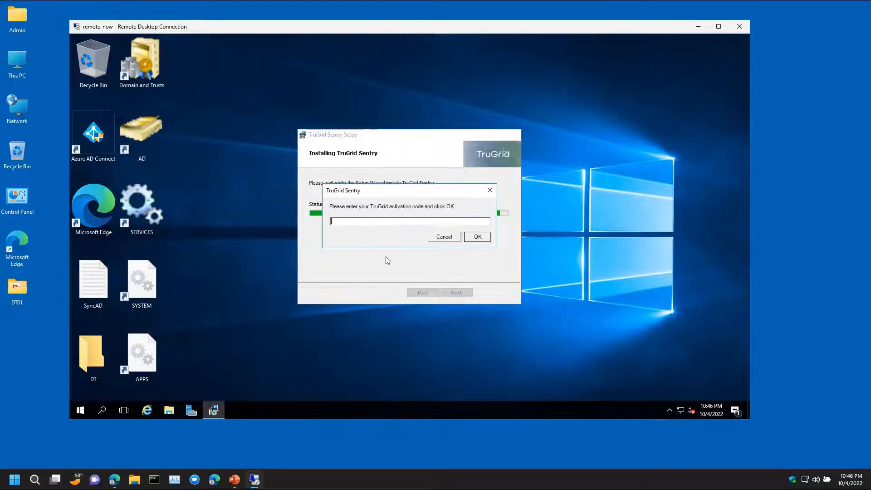
# - Activate Sentry with the activation code copied from the TruGrid workspace page
pyautogui.click(115, 480)
pyautogui.click(242, 282)
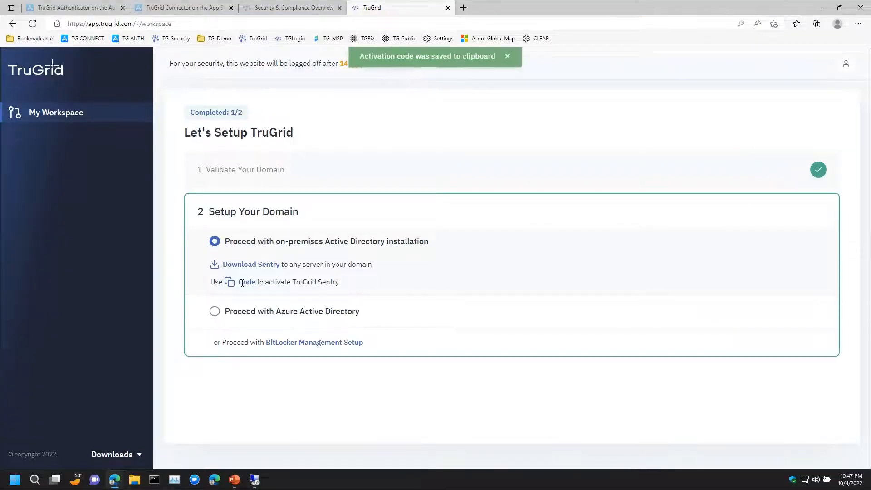
pyautogui.click(814, 9)
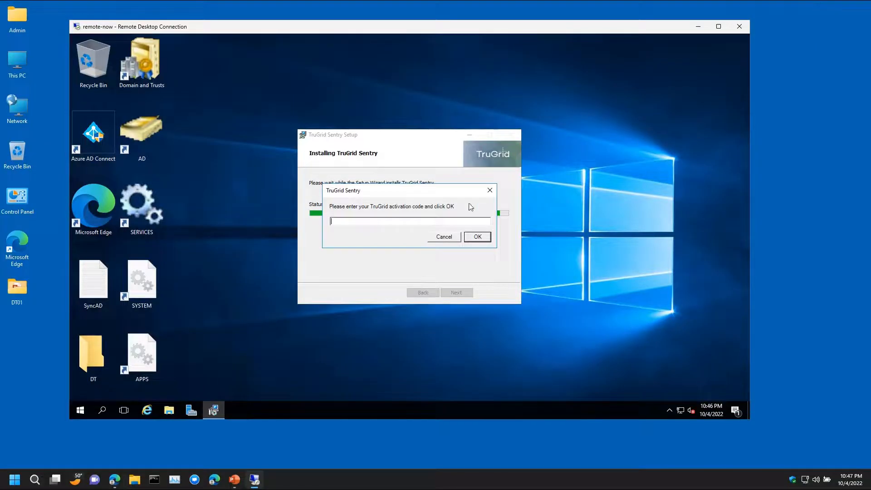
pyautogui.rightClick(394, 223)
pyautogui.click(420, 258)
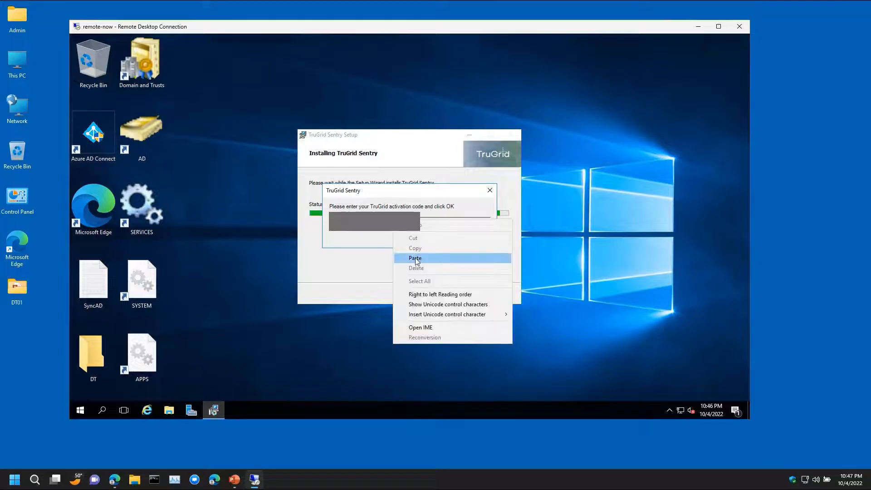
pyautogui.click(474, 240)
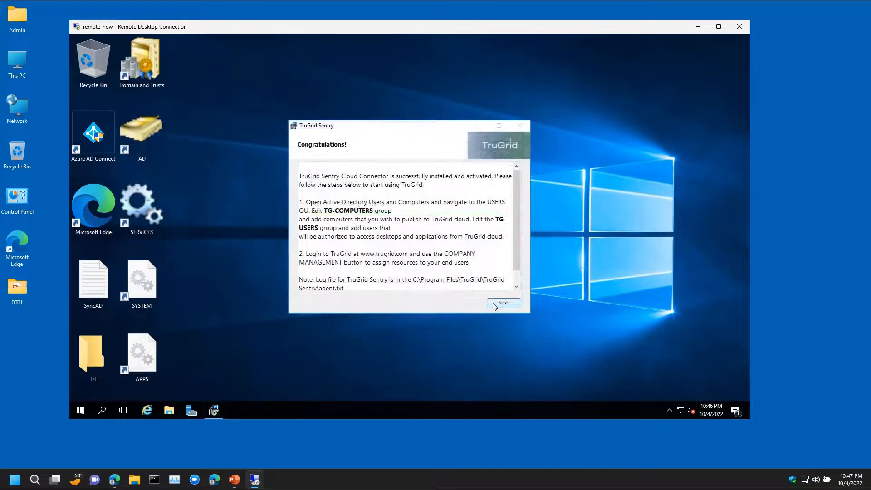
# - Finish the Sentry setup wizard, skim the next-steps page in Edge, and close the browser
pyautogui.click(494, 304)
pyautogui.click(465, 294)
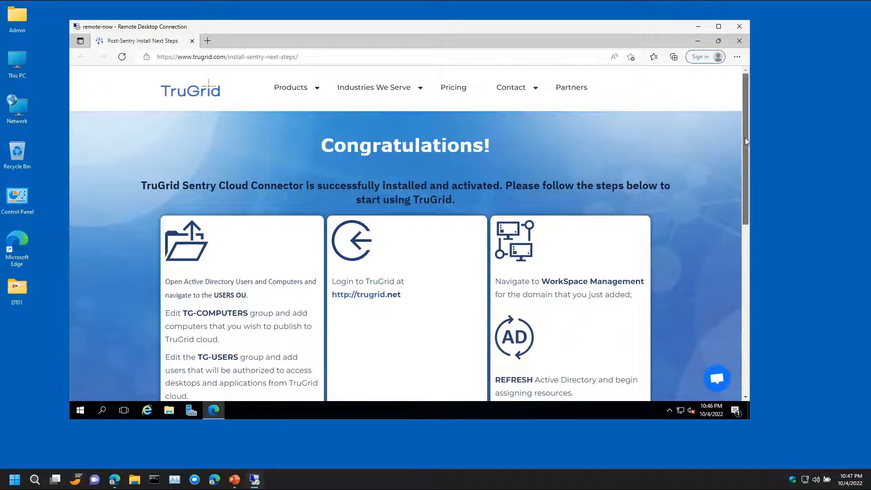
pyautogui.moveTo(745, 138); pyautogui.dragTo(737, 109)
pyautogui.click(739, 41)
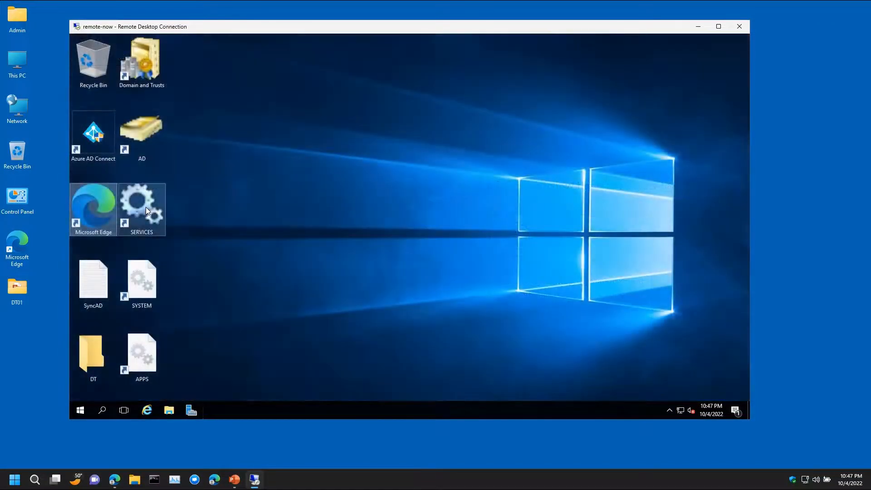
pyautogui.doubleClick(146, 207)
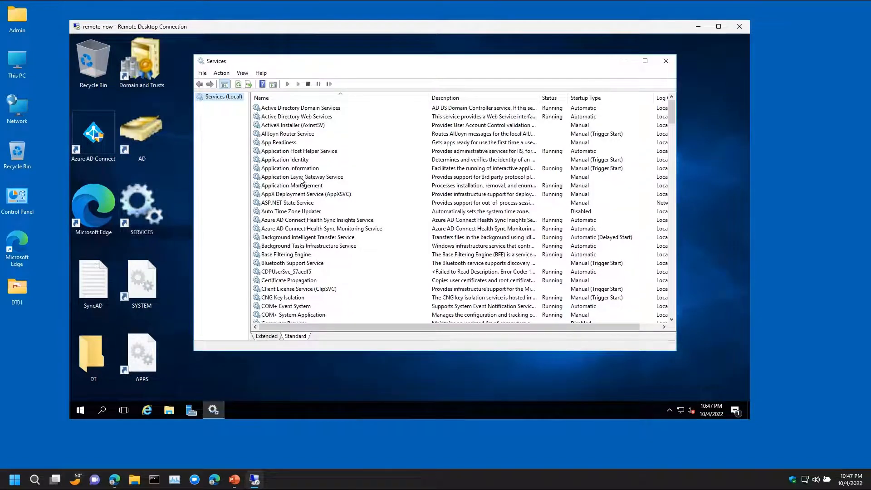
pyautogui.click(300, 177)
pyautogui.write('tru')
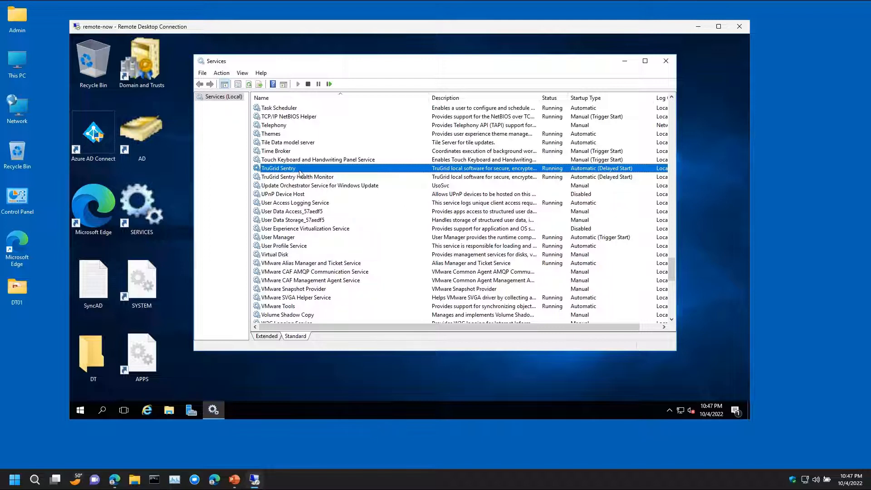
pyautogui.click(297, 178)
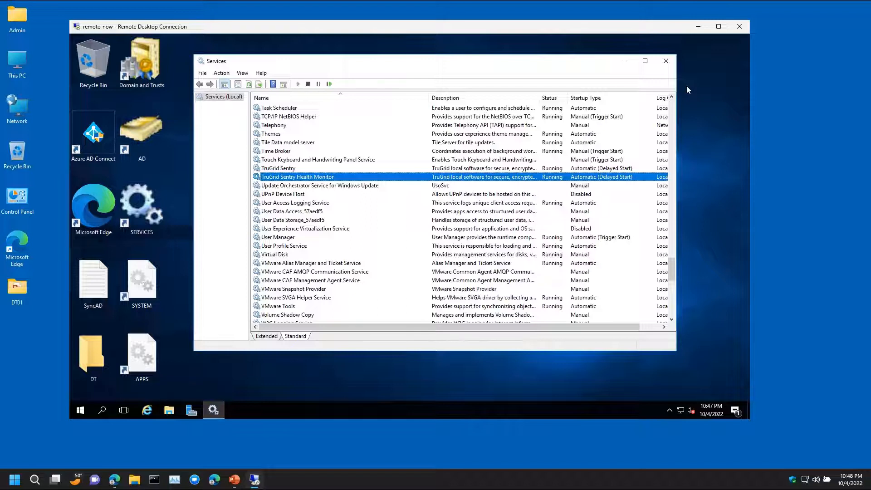
pyautogui.click(286, 168)
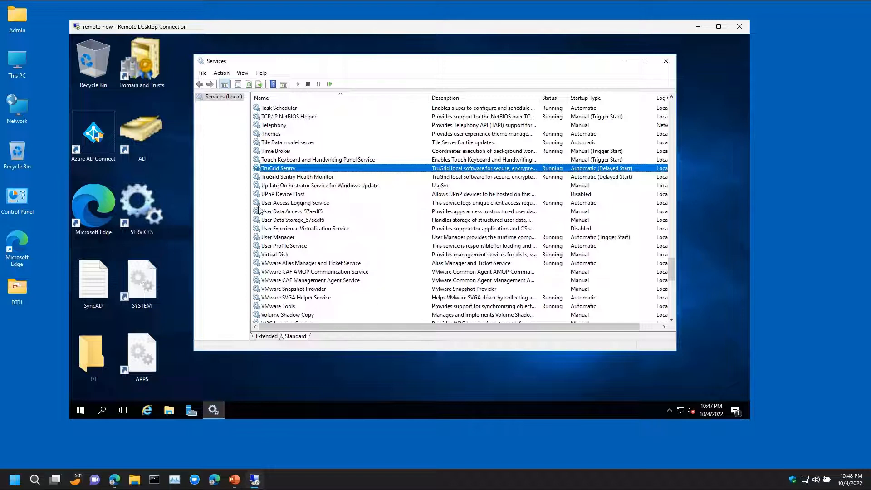
pyautogui.press('Down')
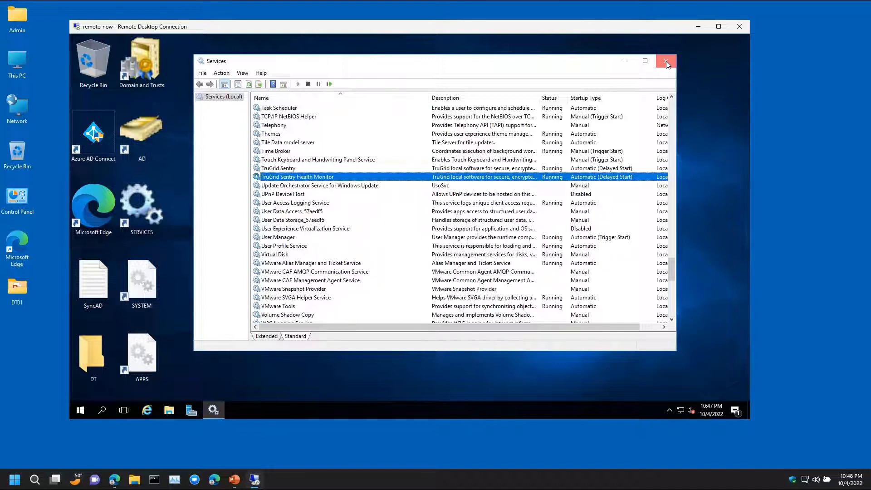
pyautogui.click(666, 61)
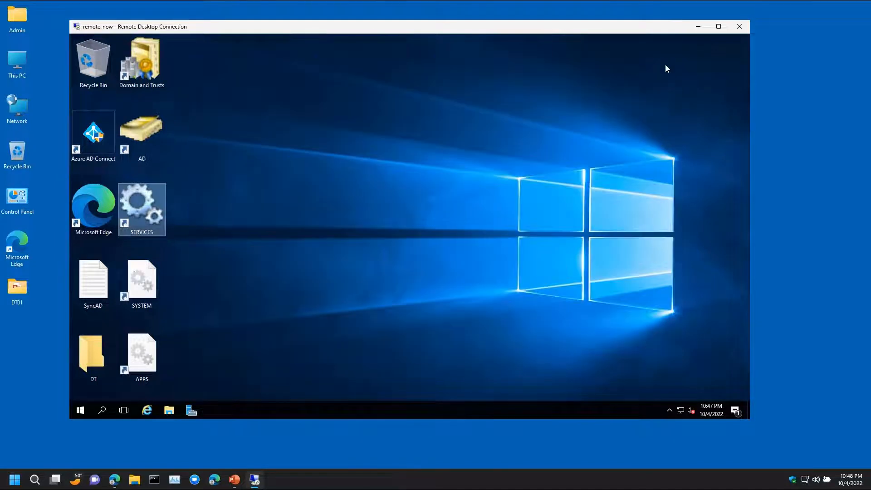
pyautogui.click(168, 411)
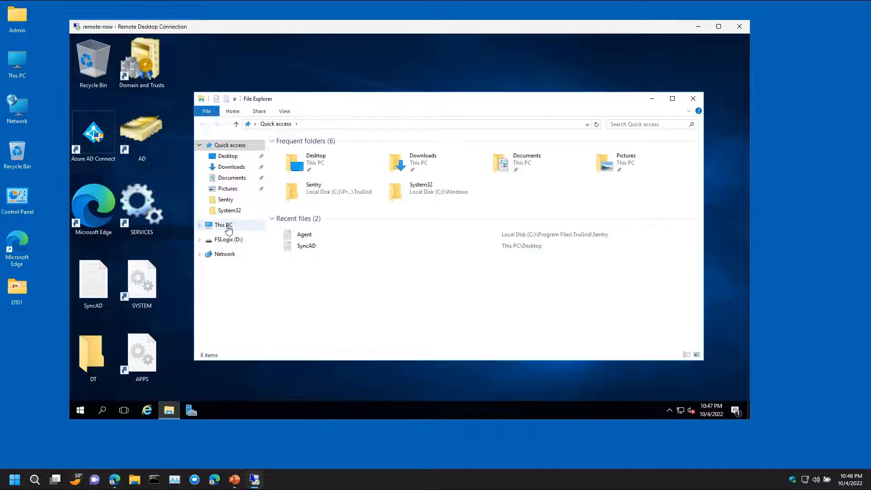
pyautogui.click(227, 225)
pyautogui.doubleClick(434, 227)
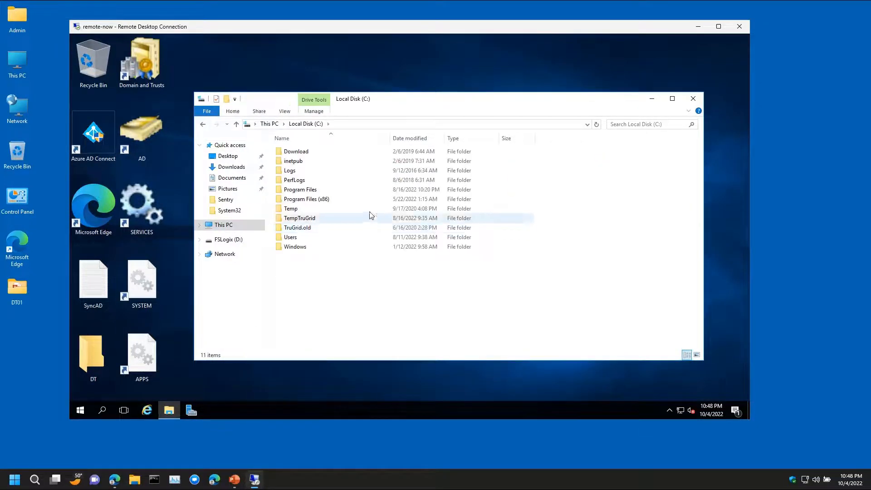
pyautogui.doubleClick(309, 190)
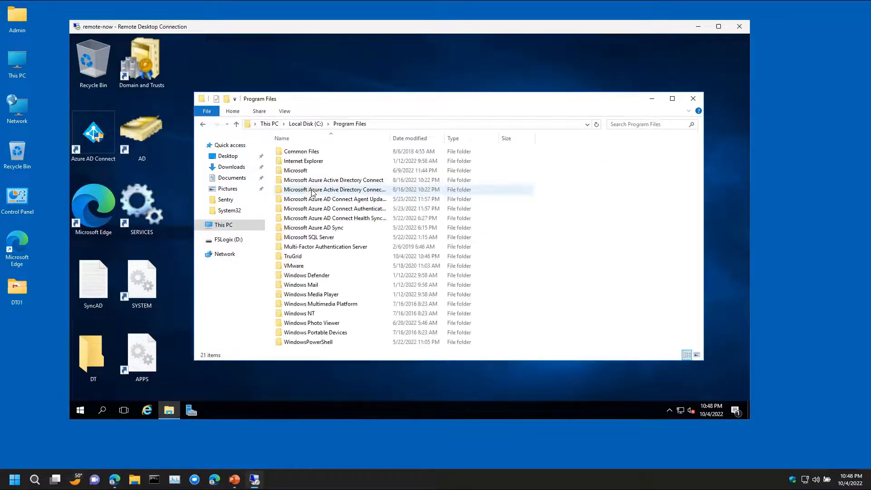
pyautogui.doubleClick(295, 257)
pyautogui.doubleClick(298, 154)
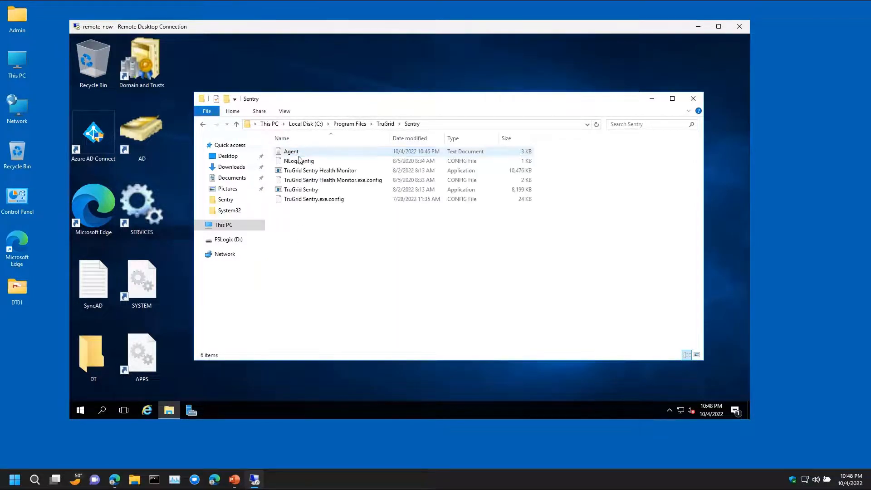
pyautogui.click(293, 152)
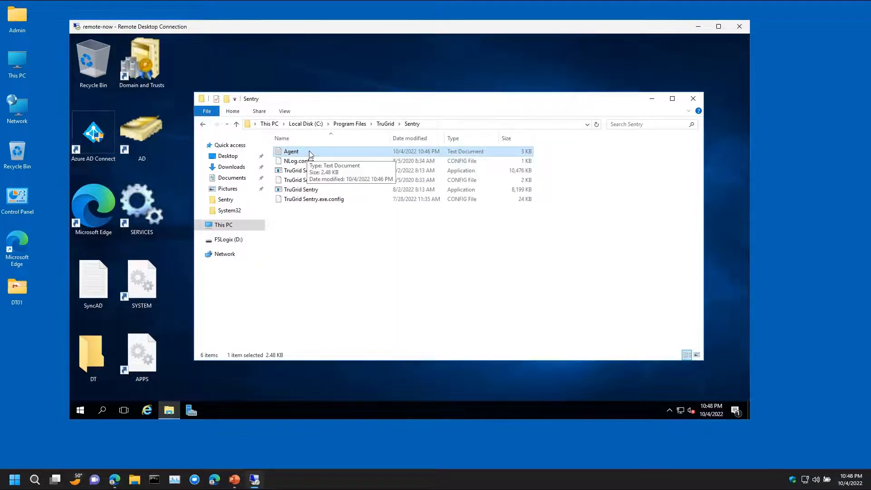
pyautogui.doubleClick(309, 150)
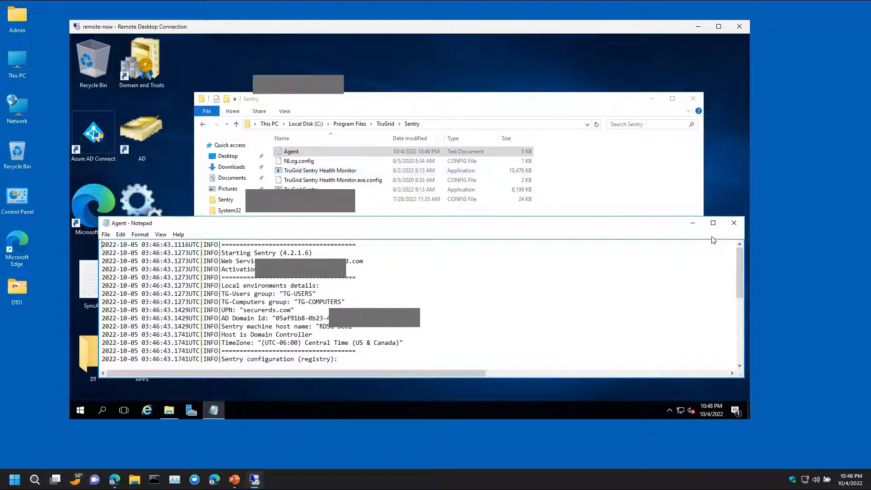
pyautogui.click(713, 222)
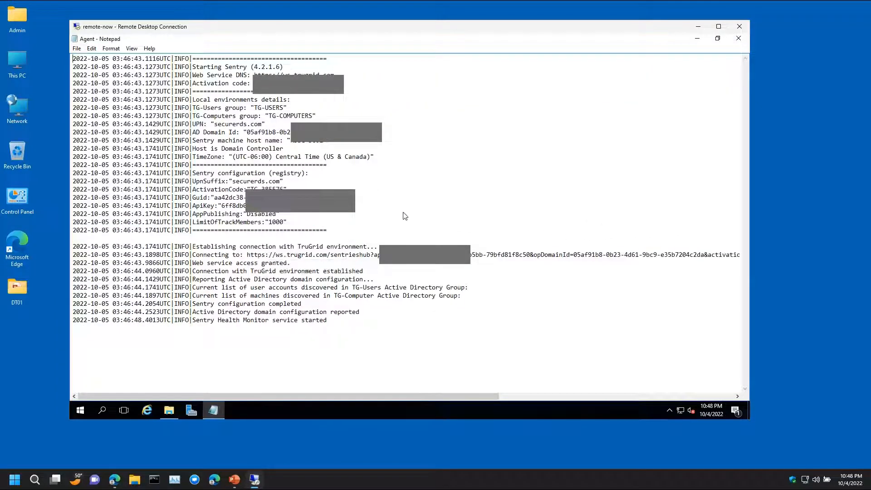
pyautogui.click(738, 38)
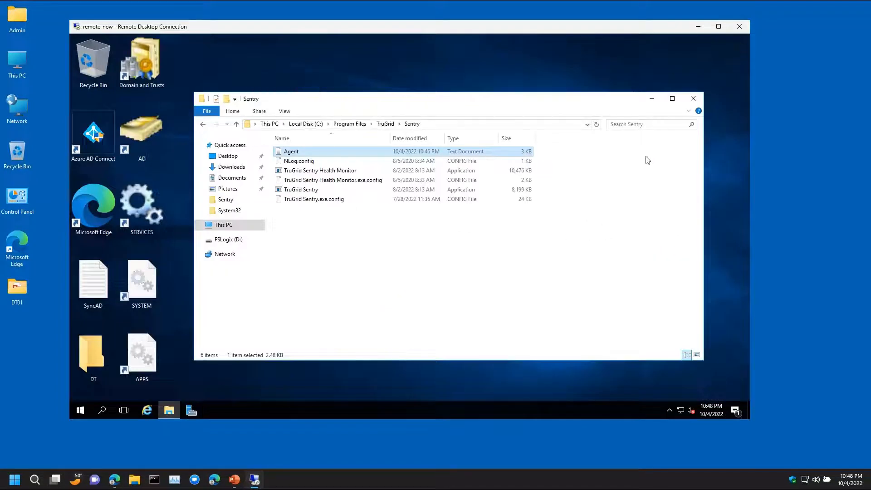
# - Close the Sentry folder window and minimize the remote desktop session
pyautogui.click(693, 100)
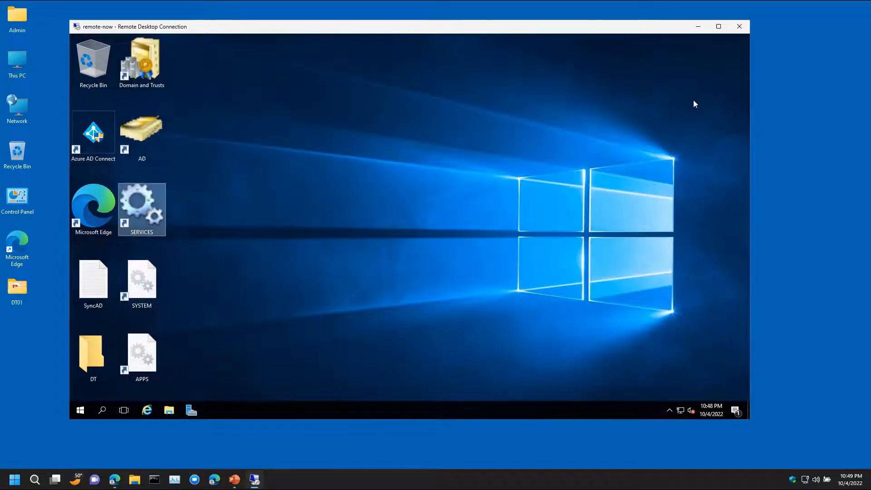
pyautogui.click(395, 215)
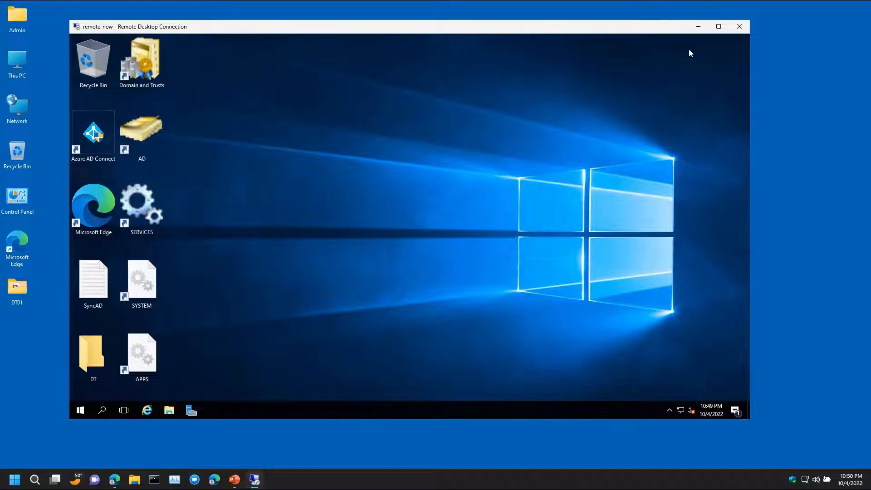
pyautogui.click(698, 28)
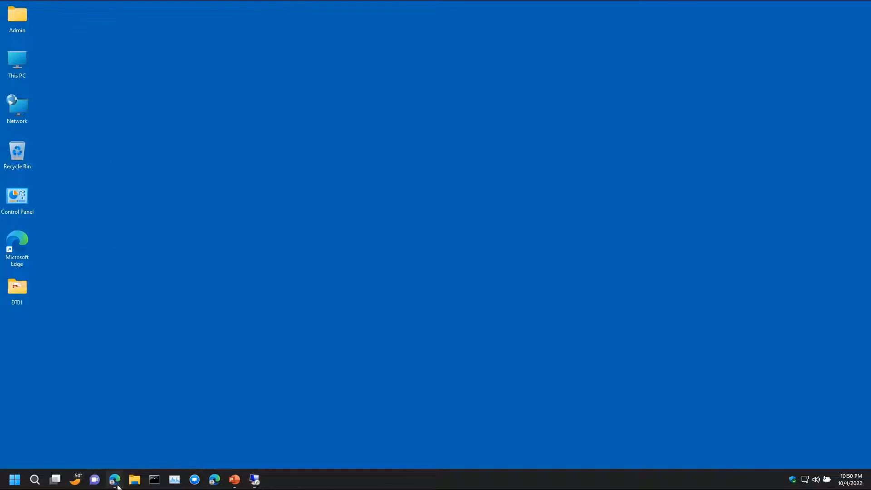
# - Reload the TruGrid workspace, check My Apps and All Computers (both empty), then minimize Edge
pyautogui.click(117, 481)
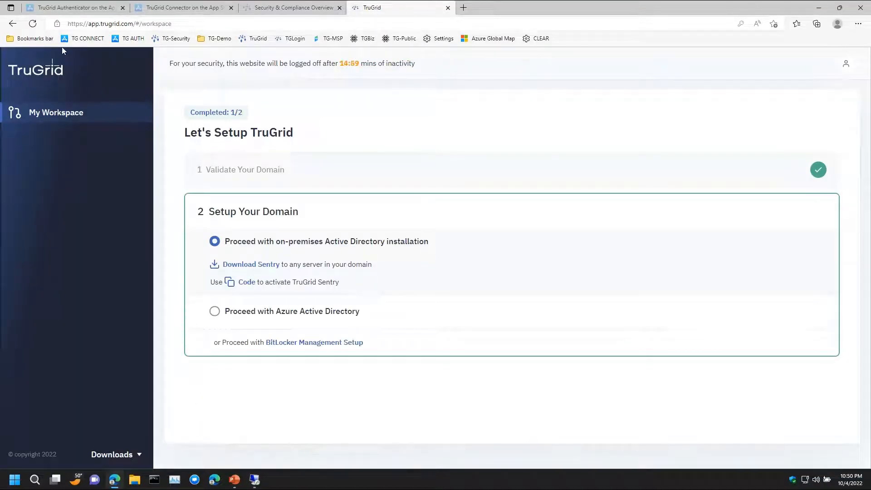
pyautogui.click(33, 23)
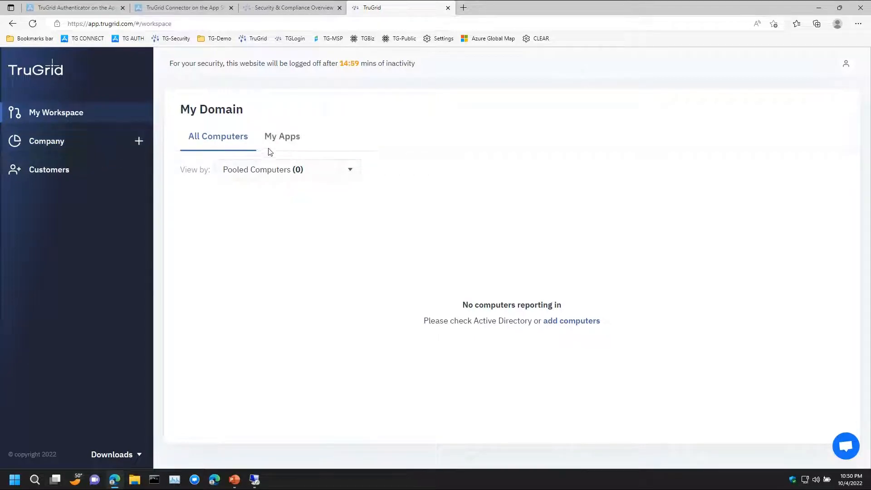
pyautogui.click(284, 137)
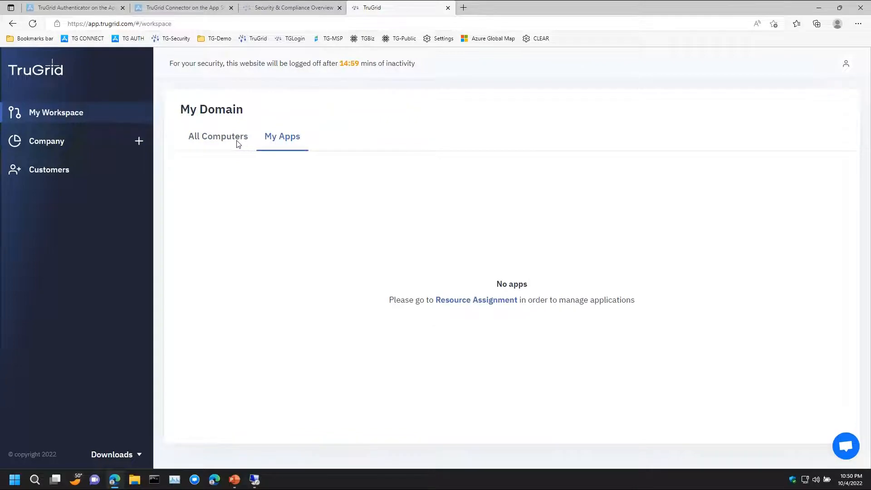
pyautogui.click(236, 144)
pyautogui.click(282, 137)
pyautogui.click(818, 8)
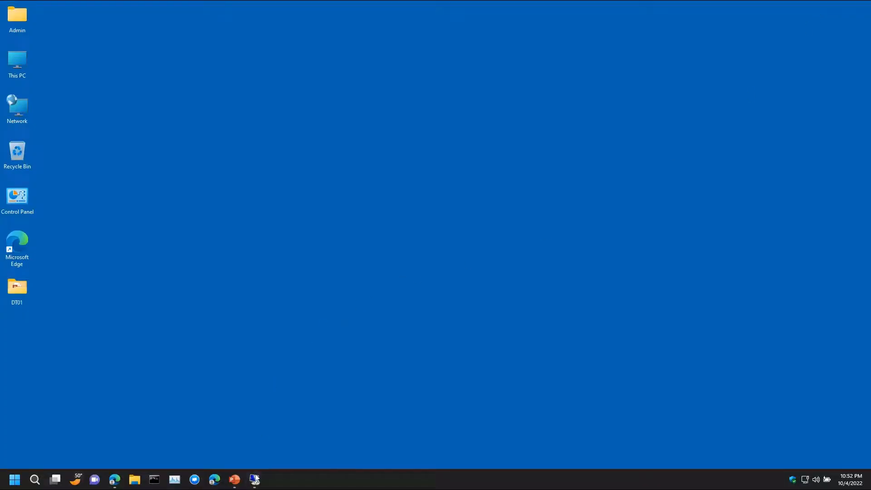
# - Restore the server's Remote Desktop session and launch Active Directory Users and Computers from its shortcut
pyautogui.moveTo(257, 484)
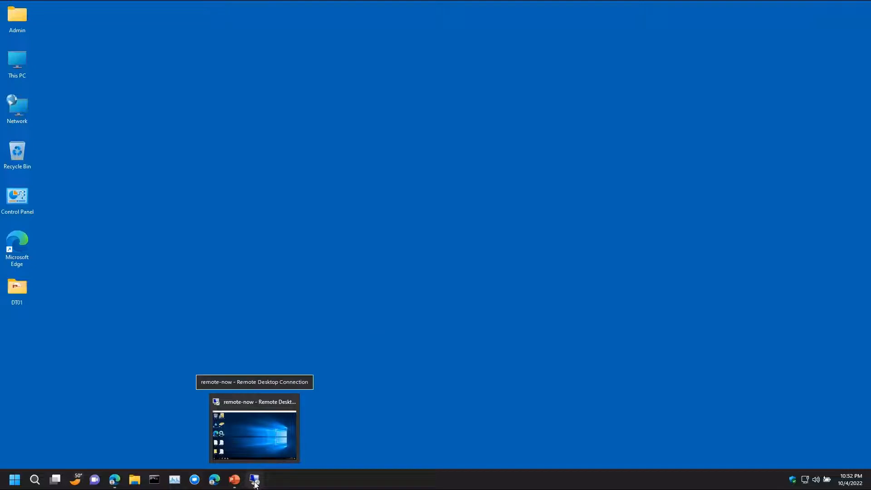
pyautogui.click(255, 483)
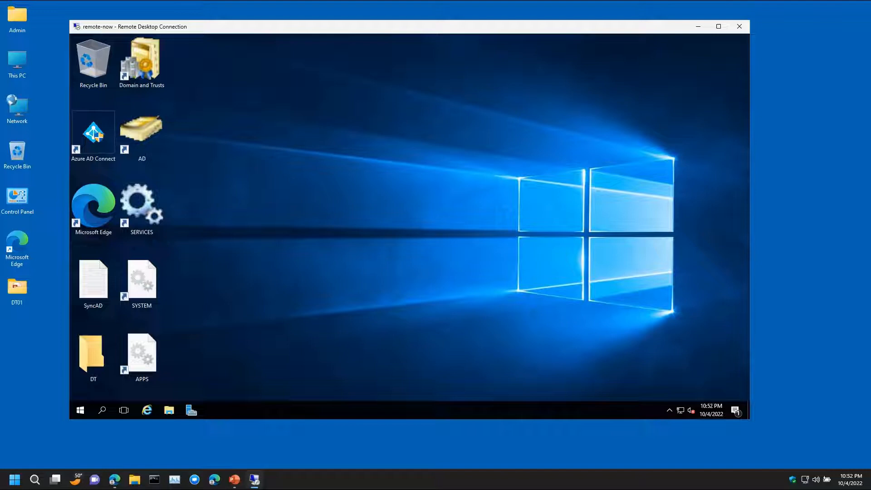
pyautogui.doubleClick(150, 130)
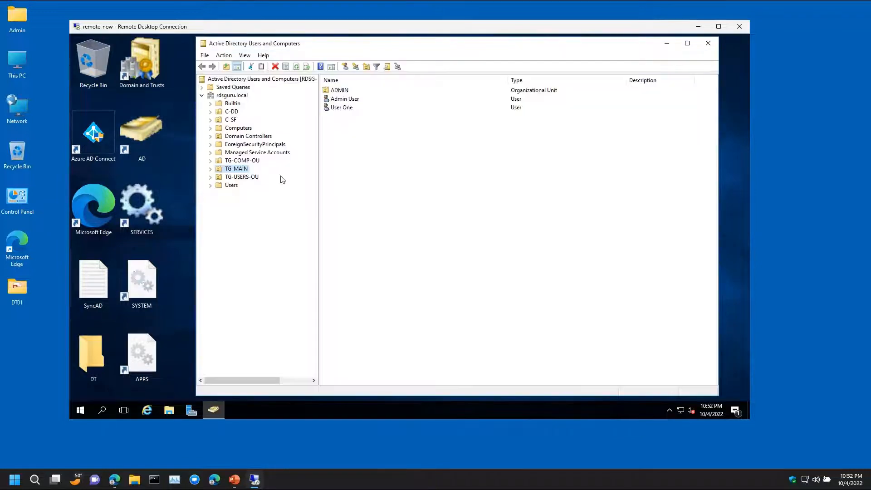
# - Open the TG-COMPUTERS group in the Users container and start adding members
pyautogui.click(234, 186)
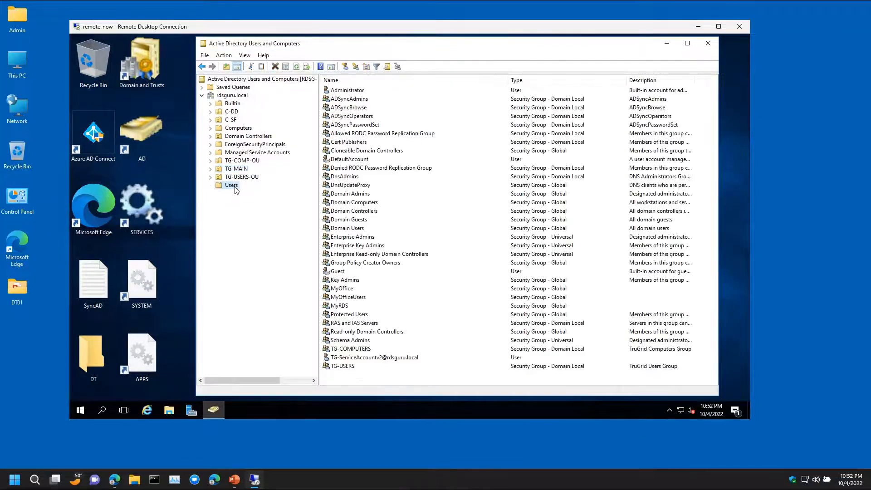
pyautogui.click(369, 349)
pyautogui.doubleClick(370, 349)
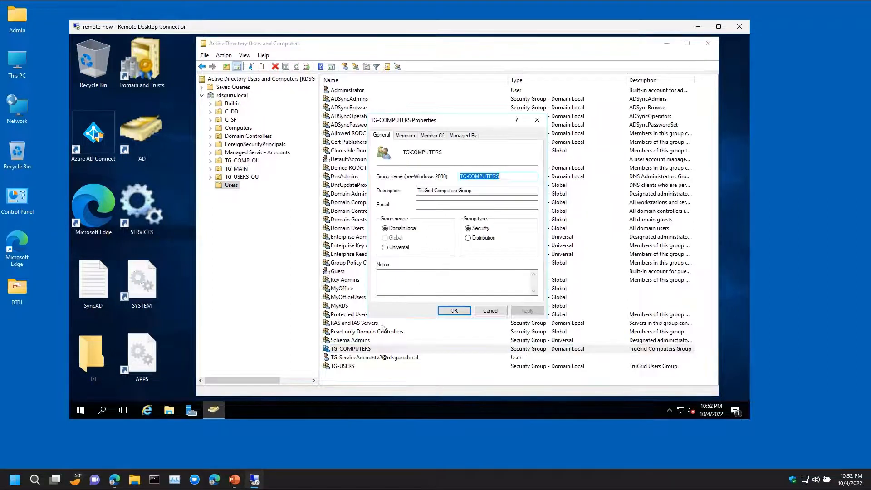
pyautogui.click(405, 135)
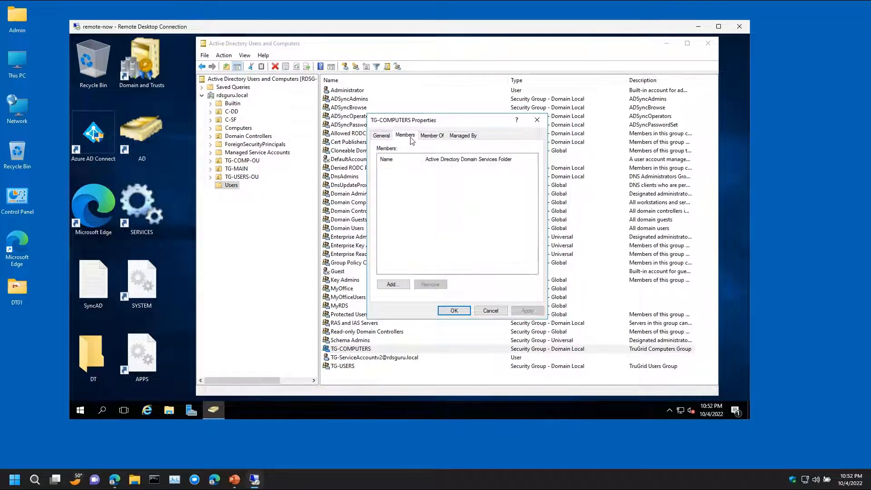
pyautogui.click(394, 283)
# - Limit the member search to the Computers object type only
pyautogui.click(541, 163)
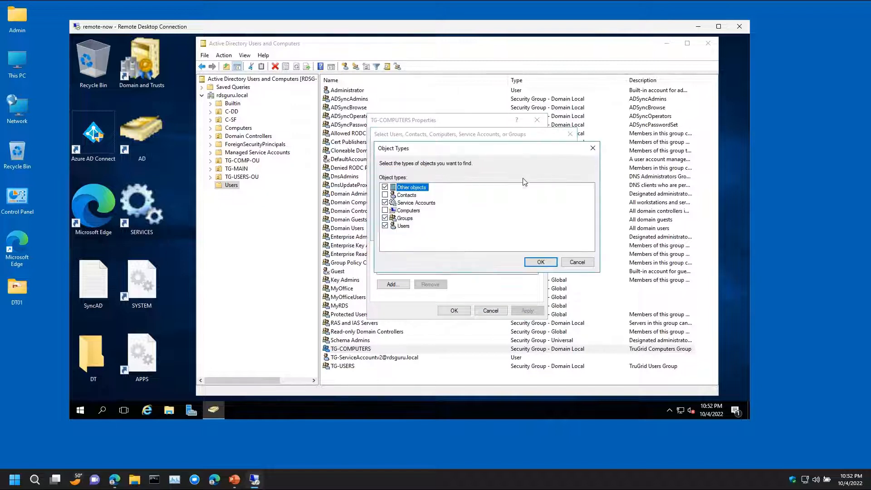
pyautogui.click(385, 210)
pyautogui.click(385, 218)
pyautogui.click(385, 226)
pyautogui.click(385, 203)
pyautogui.click(385, 187)
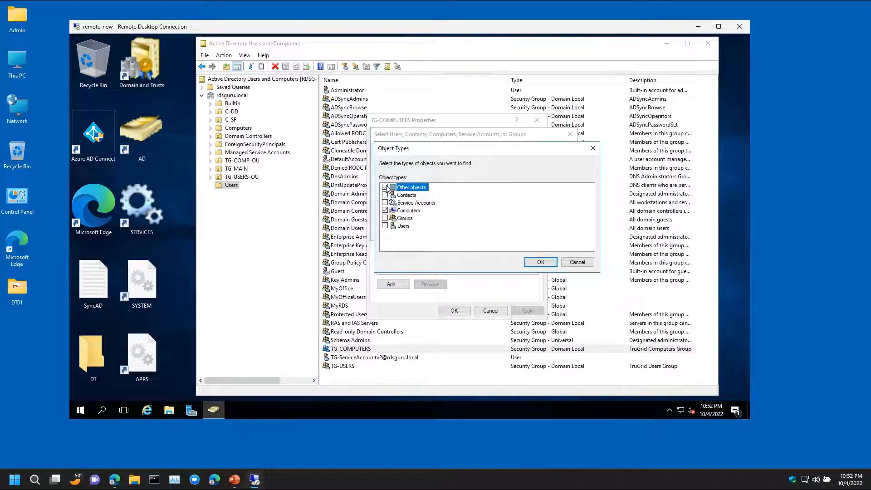
pyautogui.click(534, 263)
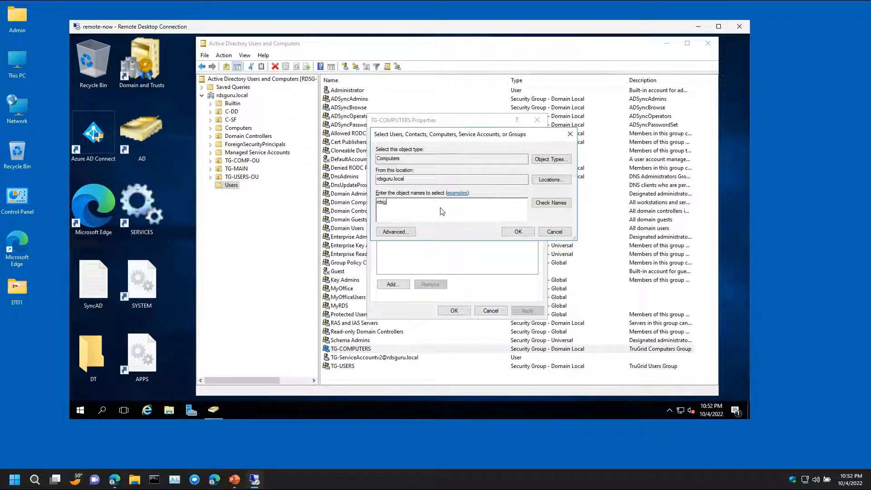
# - Search 'rdsg-p', add RDSG-PC01 and RDSG-PC02, and save TG-COMPUTERS
pyautogui.write('rdsg-pc')
pyautogui.press('Return')
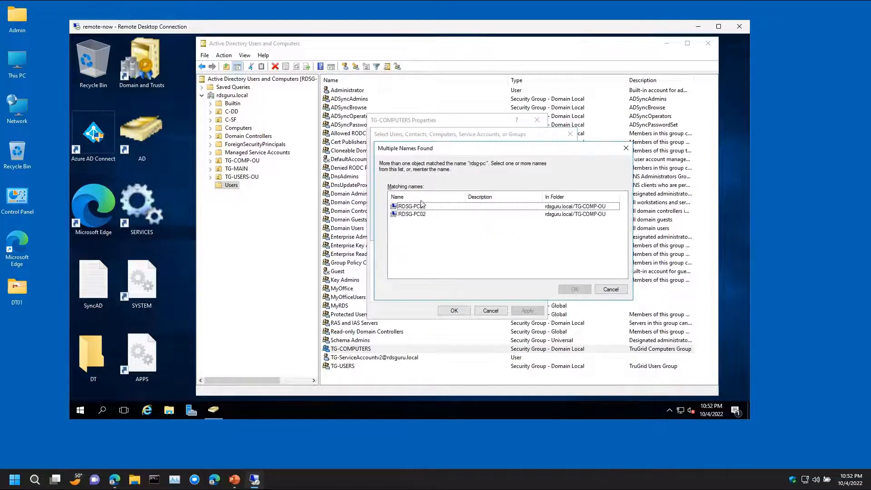
pyautogui.click(424, 207)
pyautogui.keyDown('shift'); pyautogui.click(426, 213); pyautogui.keyUp('shift')
pyautogui.click(574, 289)
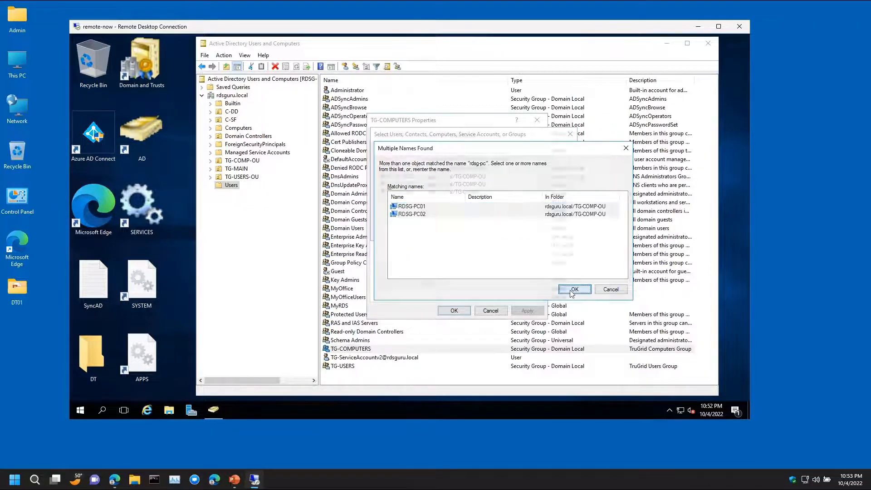
pyautogui.click(453, 310)
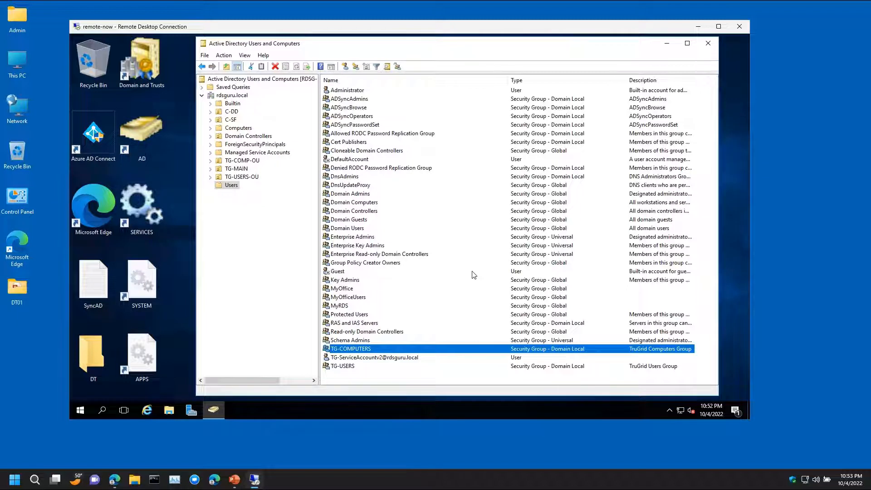
# - Confirm the MyOffice group's members are RDSG-PC01 and RDSG-PC02
pyautogui.click(356, 289)
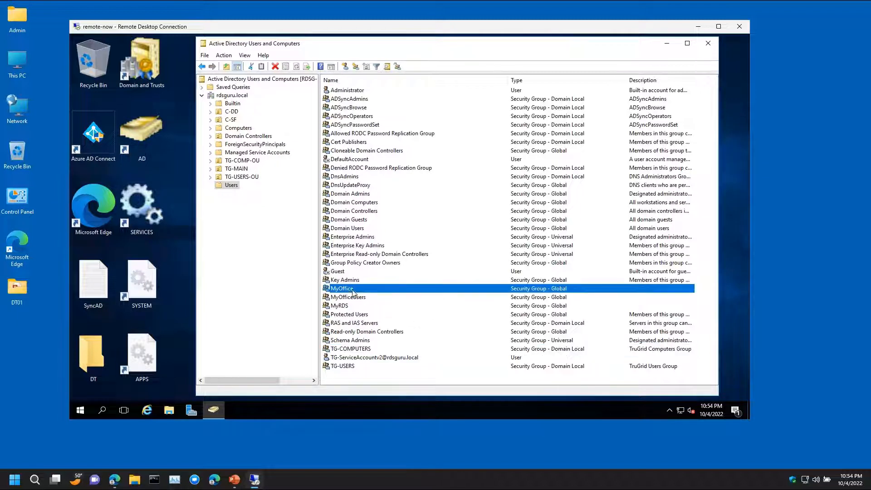
pyautogui.doubleClick(356, 290)
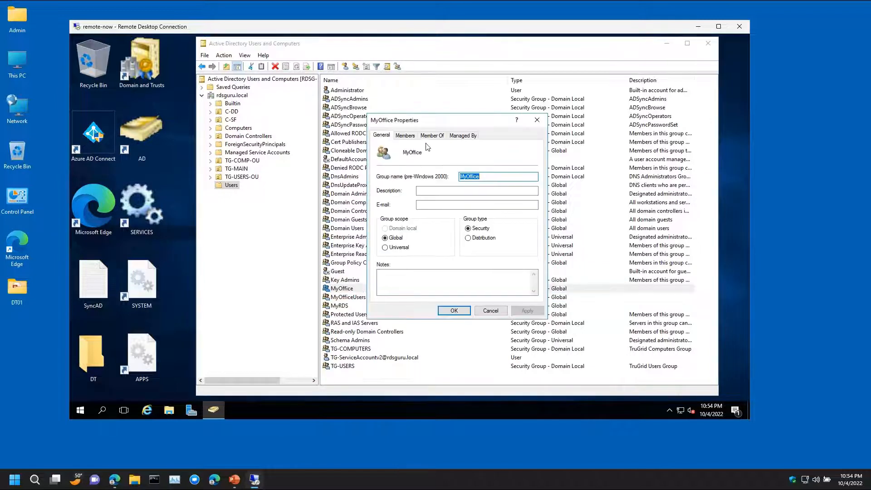
pyautogui.click(406, 137)
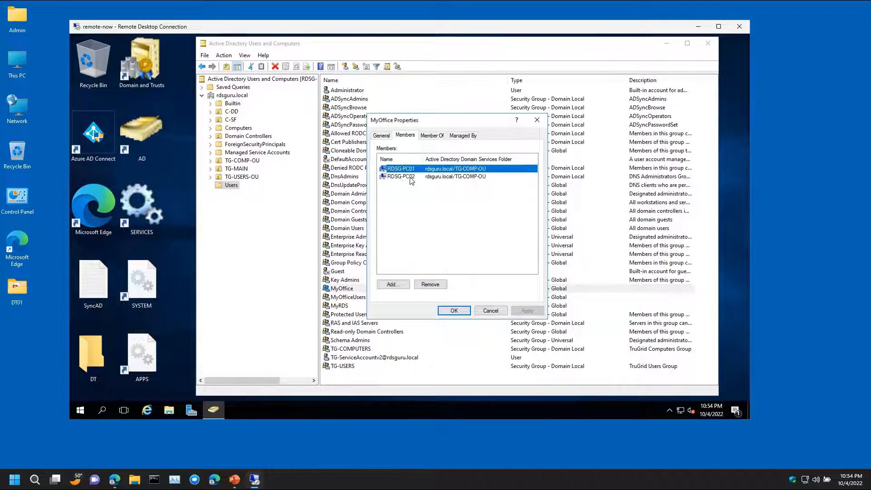
pyautogui.click(407, 177)
pyautogui.click(412, 170)
pyautogui.click(454, 311)
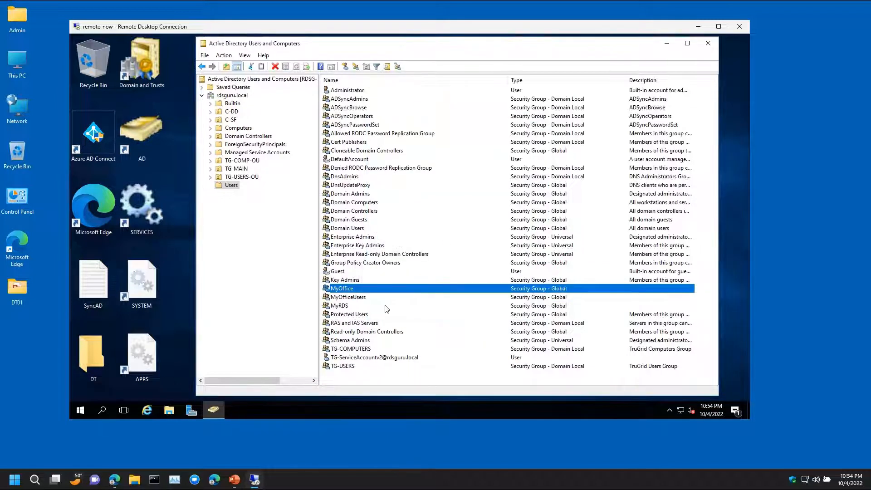
# - Confirm the MyRDS group's members are RDSG-VM01 and RDSG-VM02
pyautogui.doubleClick(342, 307)
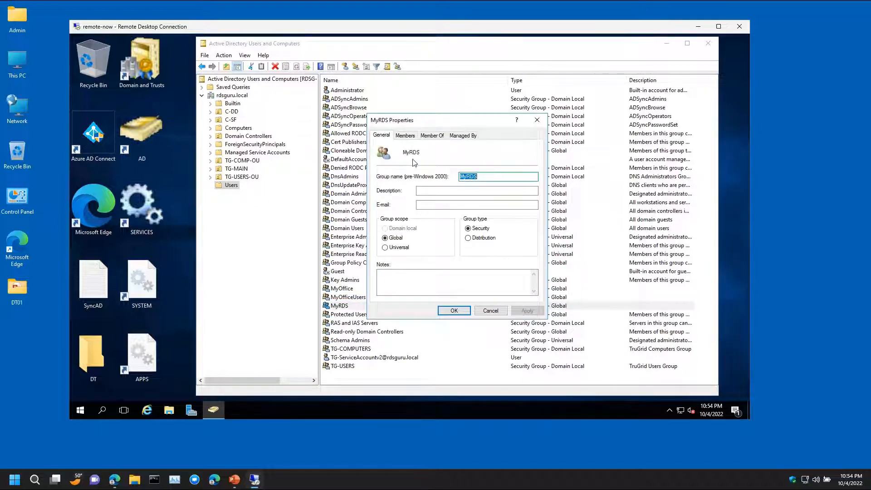
pyautogui.click(408, 136)
pyautogui.click(407, 177)
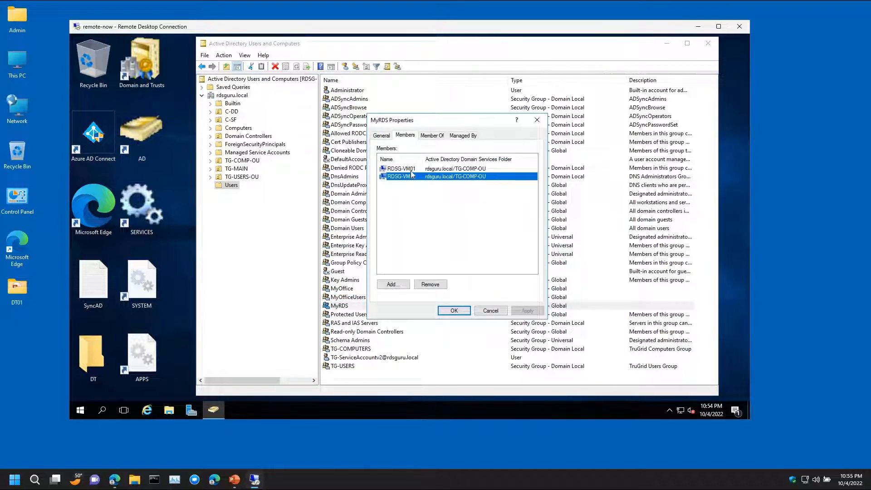
pyautogui.click(413, 169)
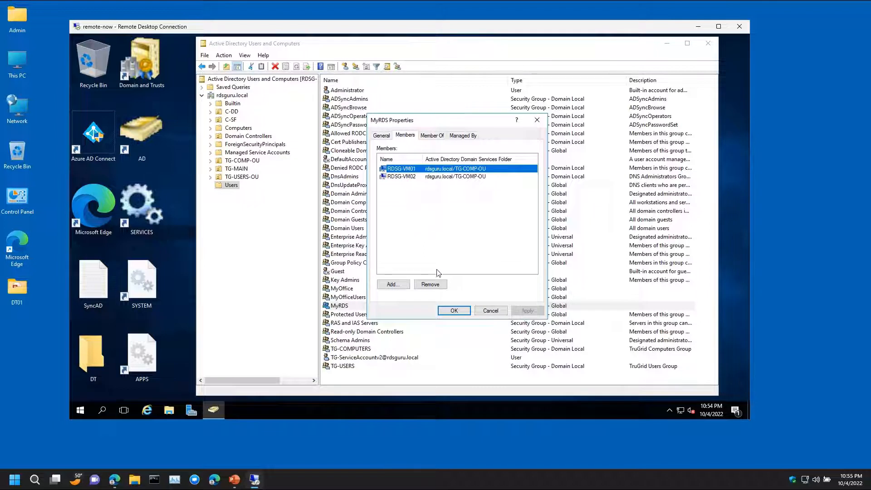
pyautogui.click(453, 309)
# - Add 'myoffice;myrds' to TG-COMPUTERS' members, picking MyOffice among the matching names
pyautogui.doubleClick(352, 348)
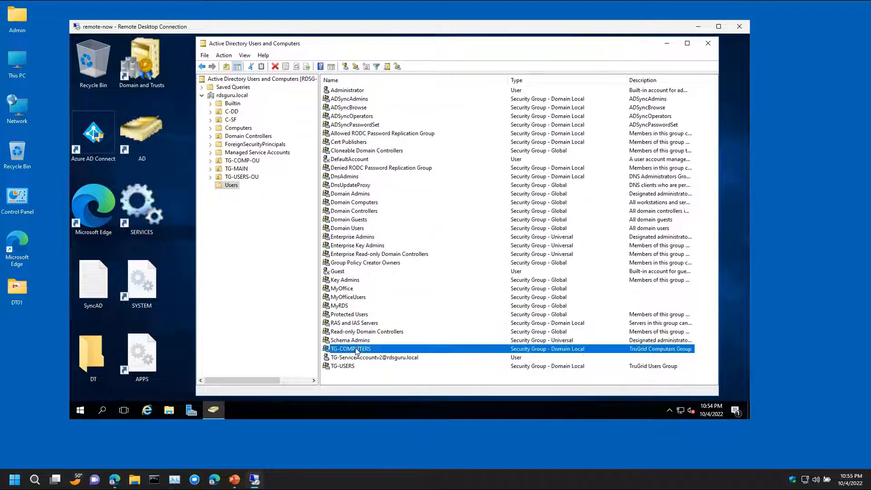
pyautogui.click(408, 136)
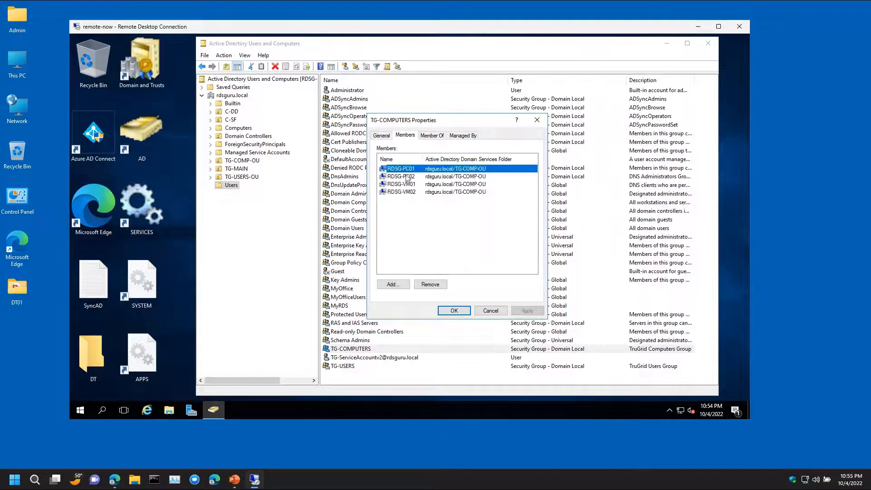
pyautogui.click(392, 284)
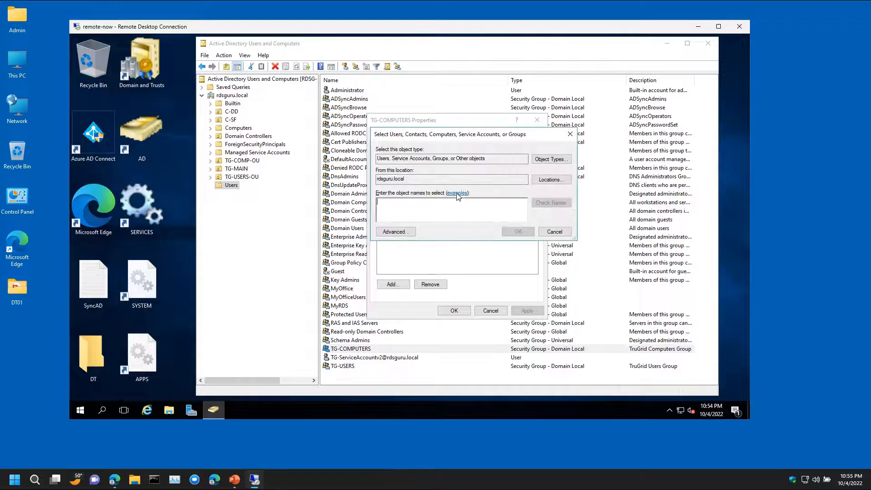
pyautogui.write('myoffice;')
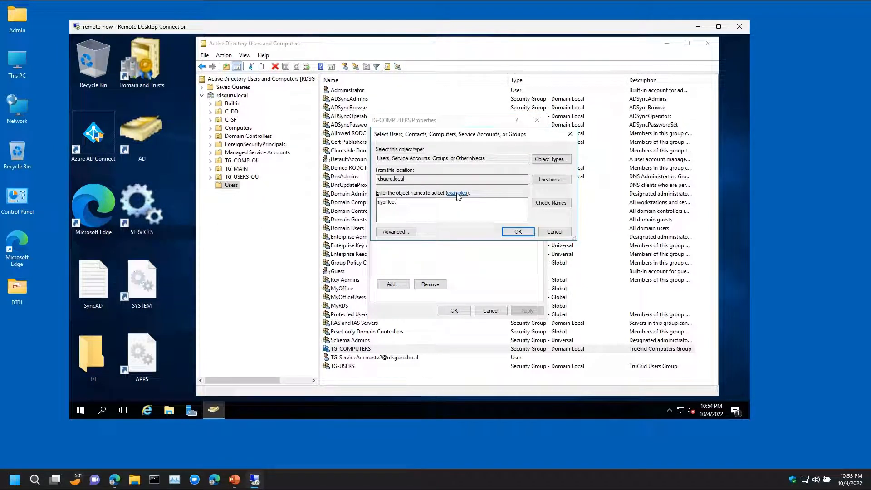
pyautogui.write('myrds')
pyautogui.press('Return')
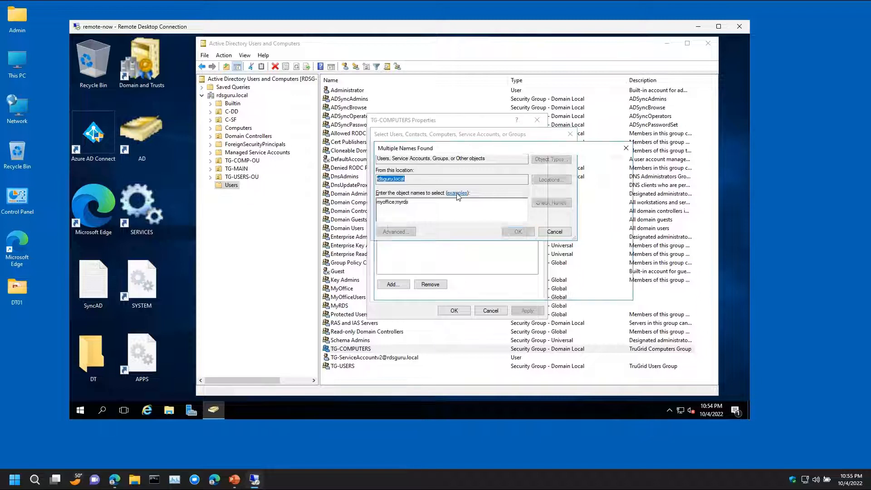
pyautogui.doubleClick(439, 207)
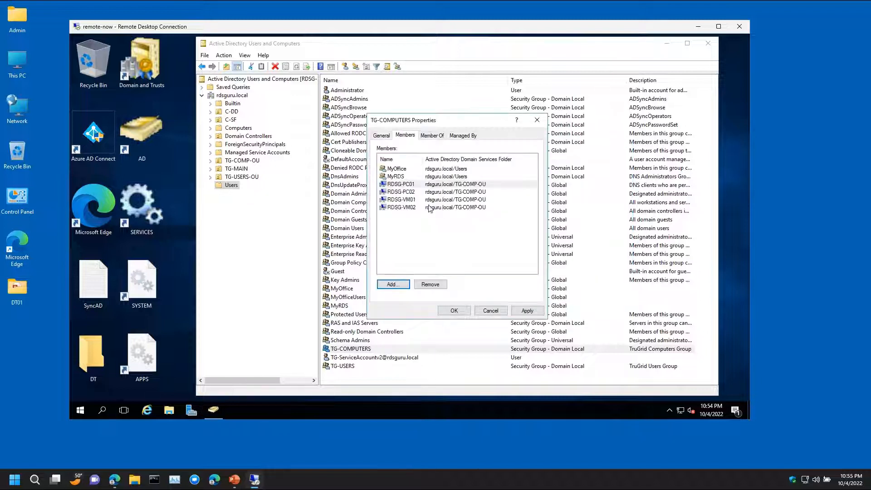
pyautogui.click(405, 176)
# - Inspect the computers inside the nested MyOffice and MyRDS groups, then save TG-COMPUTERS
pyautogui.click(408, 170)
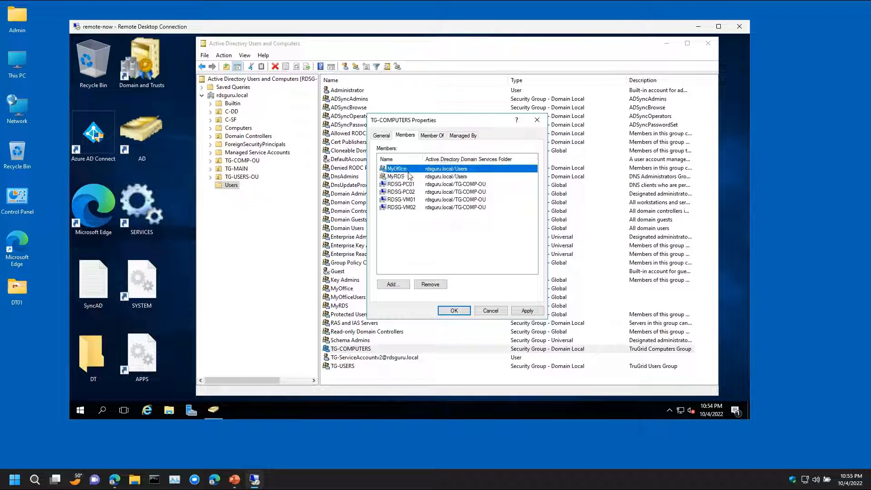
pyautogui.doubleClick(424, 169)
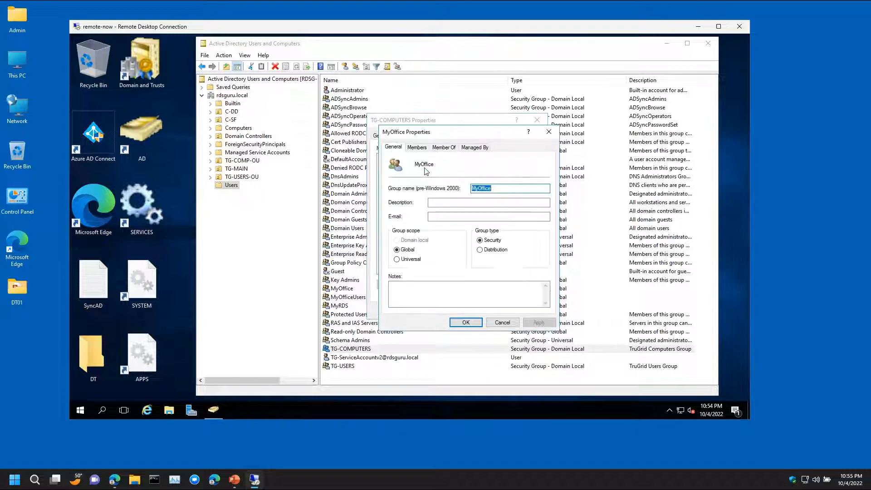
pyautogui.click(418, 148)
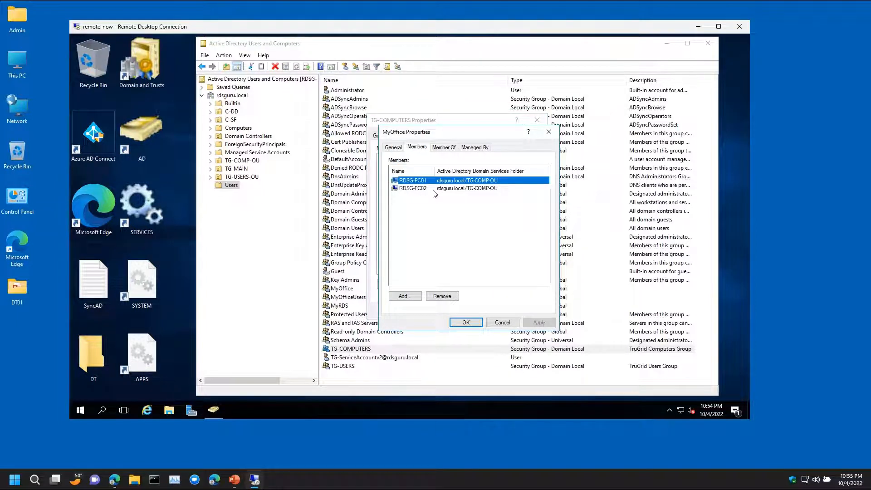
pyautogui.press('Escape')
pyautogui.click(415, 185)
pyautogui.click(413, 192)
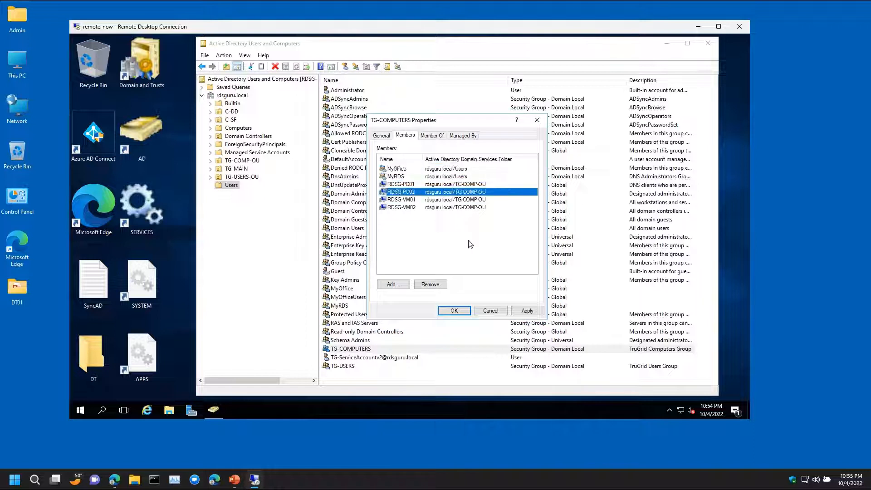
pyautogui.doubleClick(406, 179)
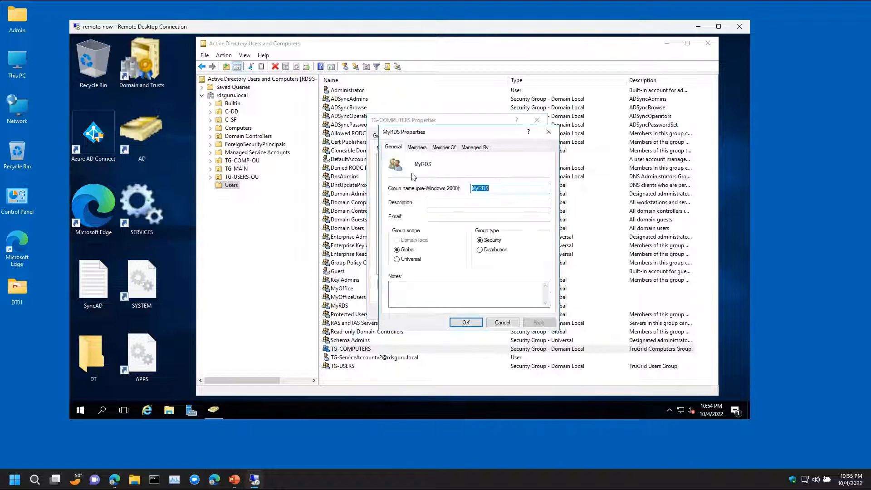
pyautogui.click(422, 148)
pyautogui.press('Escape')
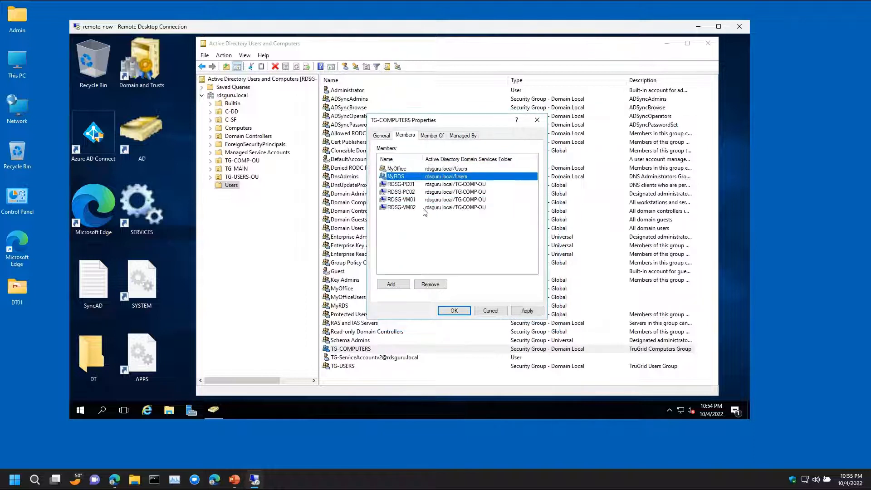
pyautogui.click(429, 207)
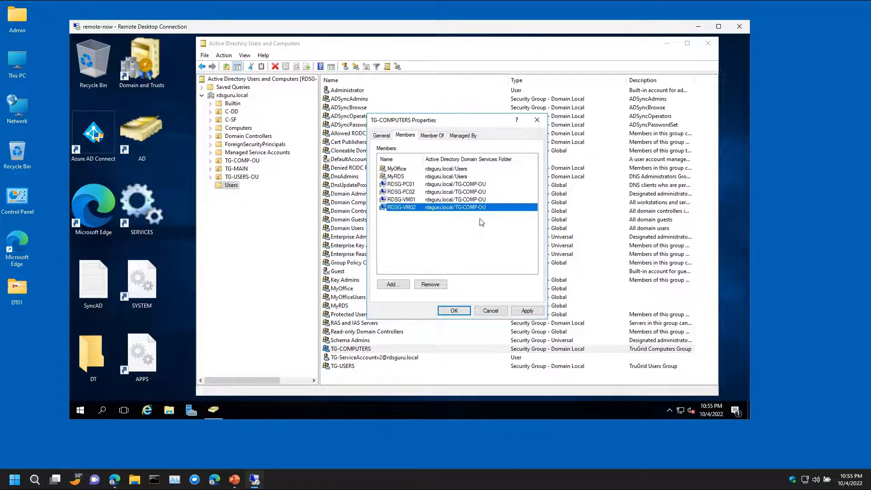
pyautogui.click(537, 120)
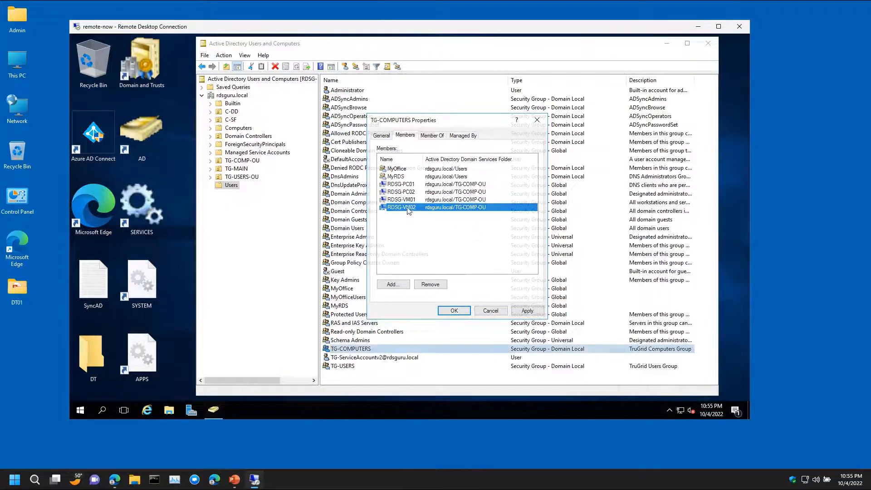
# - Add 'adminuser' to the TG-USERS group's members
pyautogui.doubleClick(354, 365)
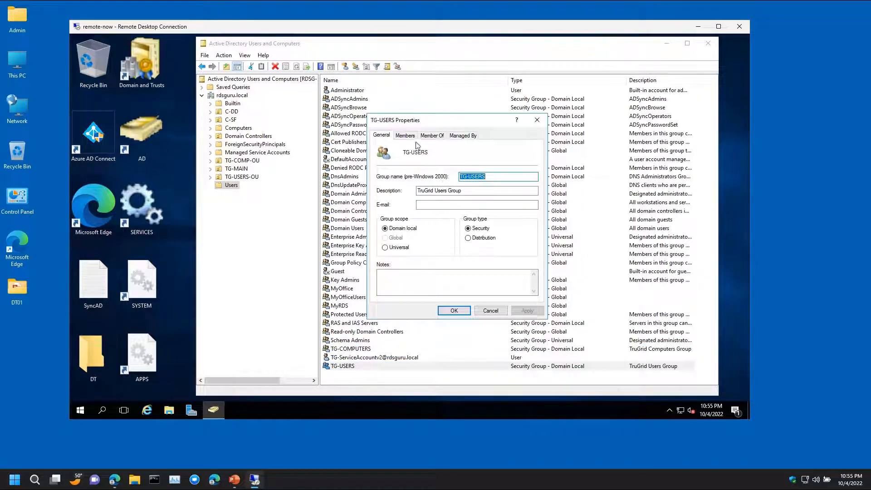
pyautogui.click(409, 136)
pyautogui.click(392, 285)
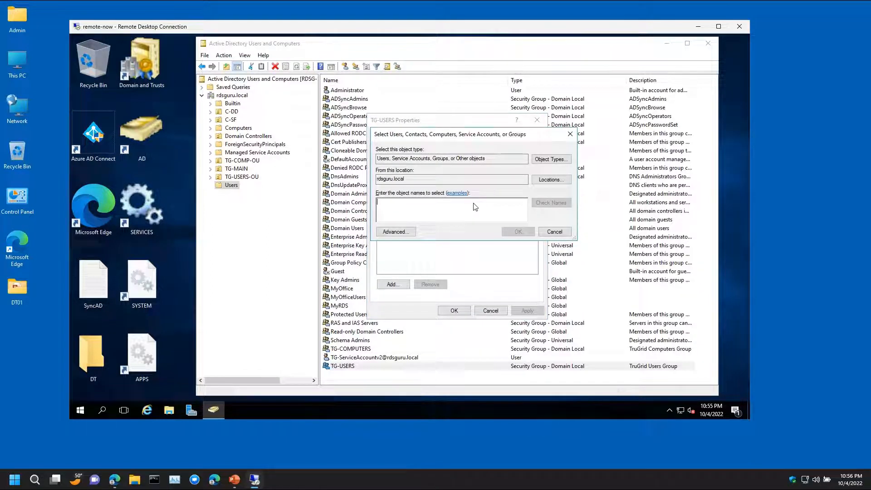
pyautogui.write('admi')
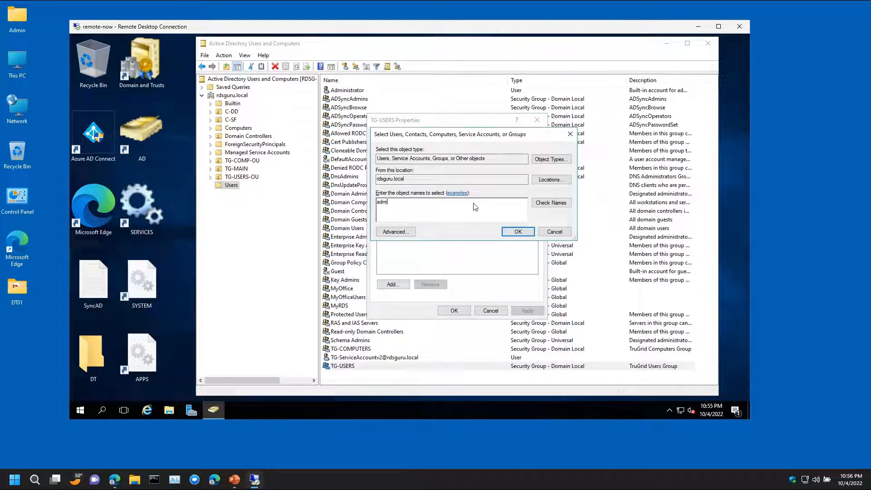
pyautogui.write('nuser')
pyautogui.press('Return')
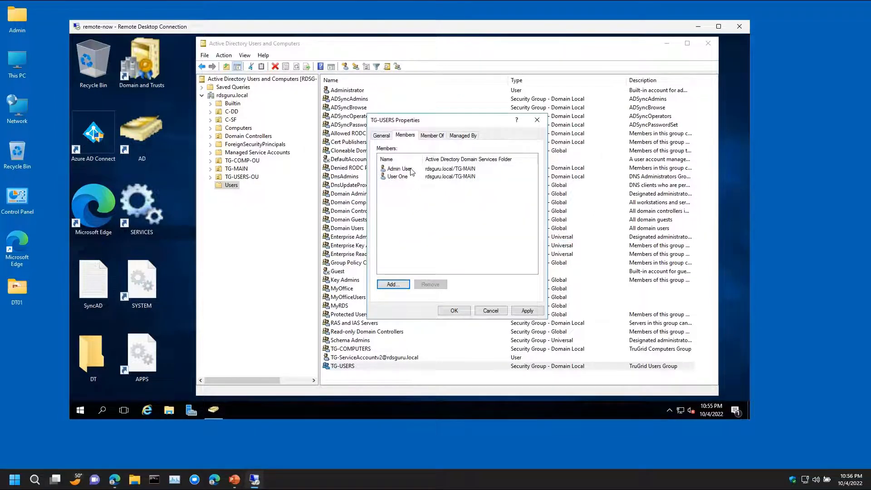
pyautogui.doubleClick(399, 168)
pyautogui.click(450, 164)
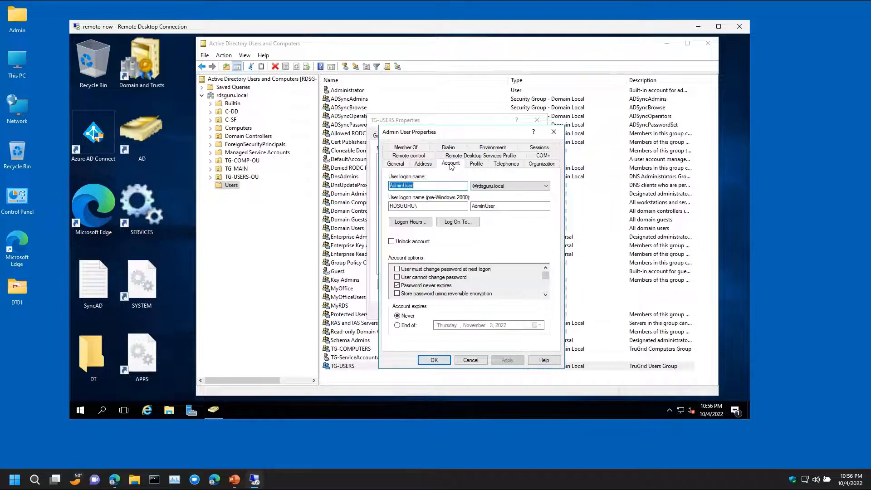
pyautogui.click(503, 185)
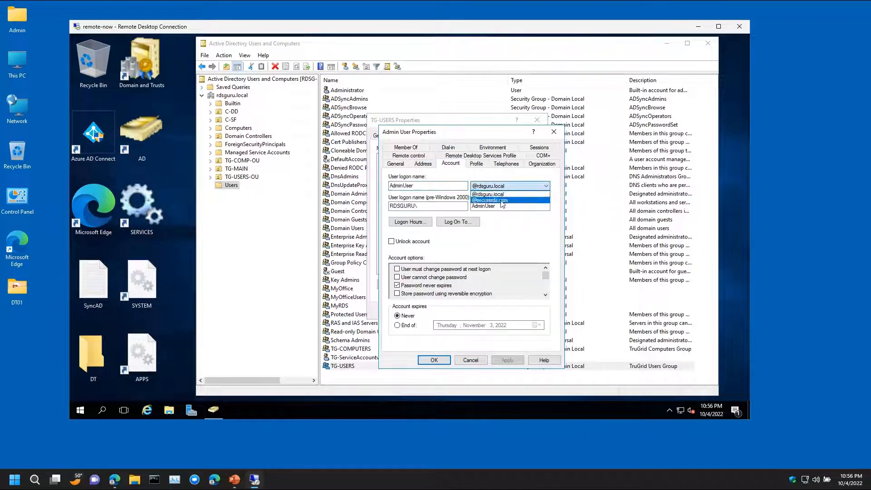
pyautogui.click(503, 202)
pyautogui.click(444, 360)
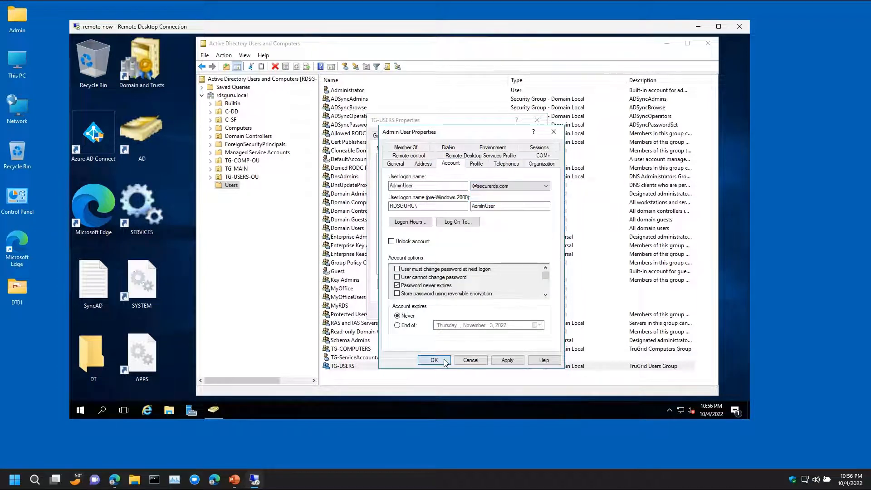
pyautogui.doubleClick(411, 176)
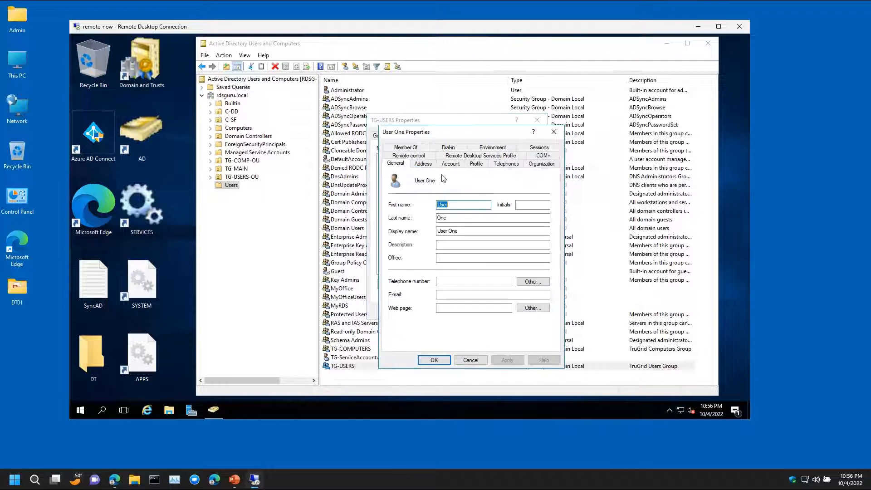
pyautogui.click(450, 164)
pyautogui.click(487, 186)
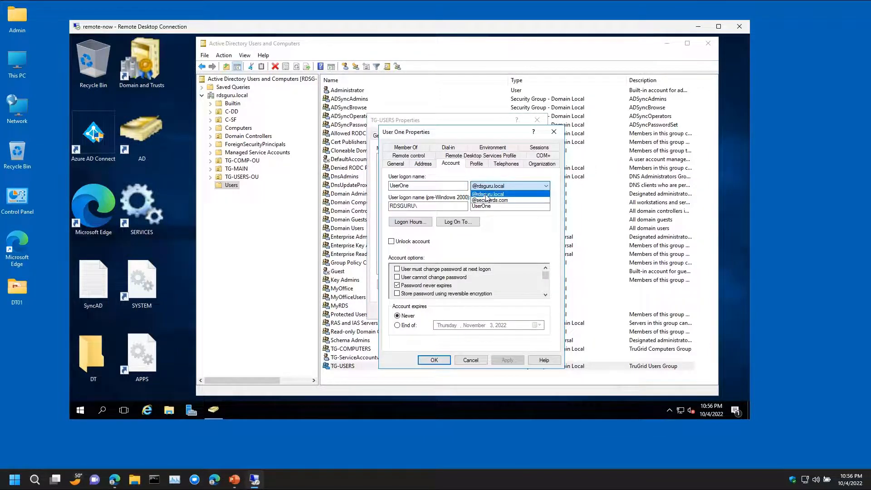
pyautogui.click(488, 201)
pyautogui.click(434, 360)
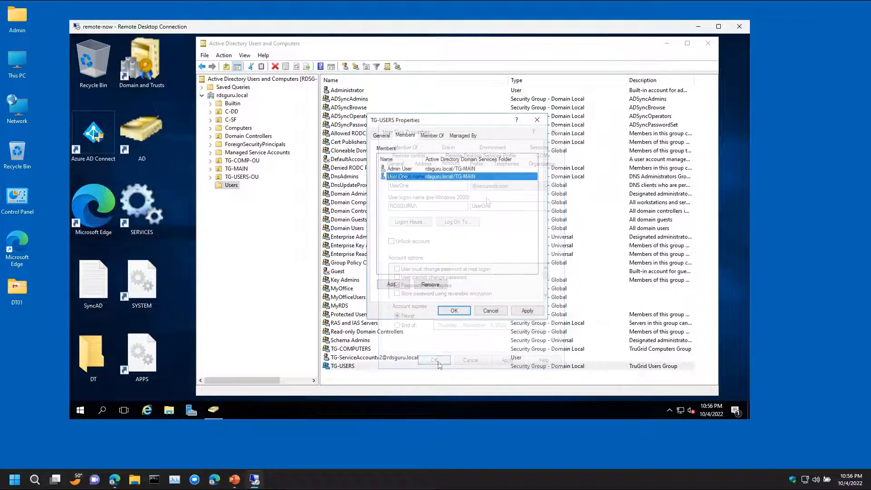
pyautogui.click(454, 311)
pyautogui.rightClick(247, 171)
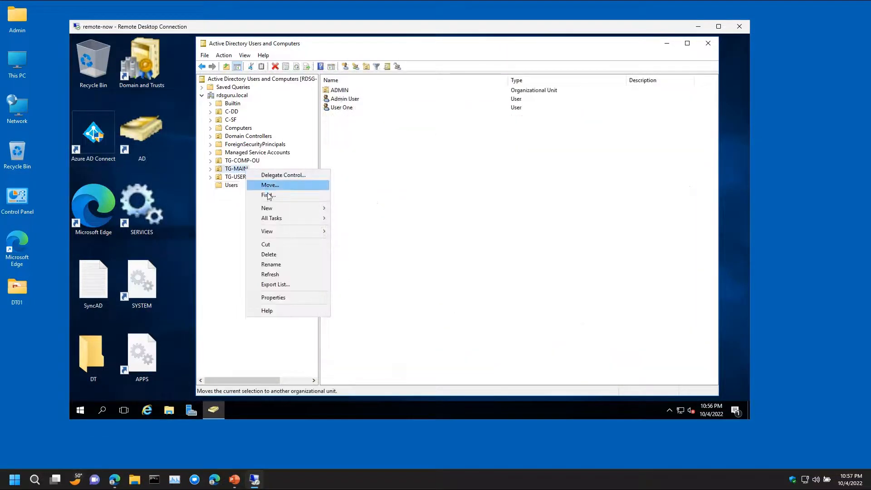
pyautogui.moveTo(291, 210)
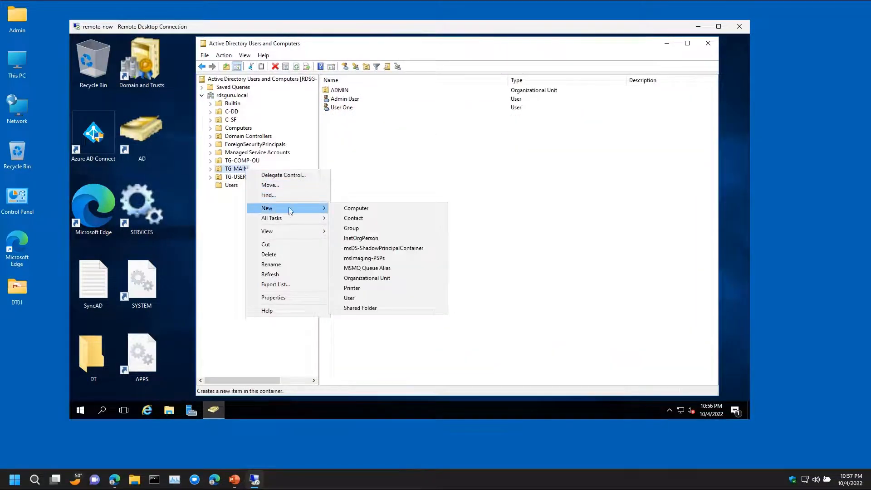
pyautogui.click(352, 298)
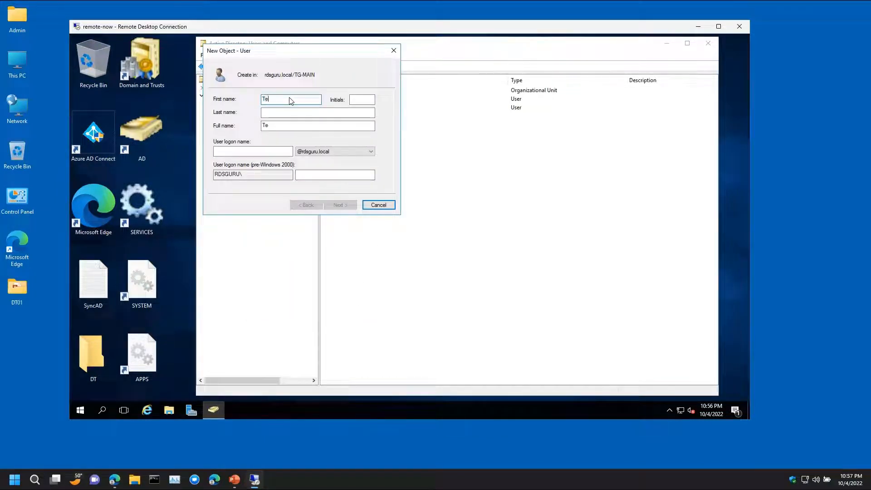
pyautogui.press('Tab')
pyautogui.write('User')
pyautogui.press('Tab')
pyautogui.press('Tab')
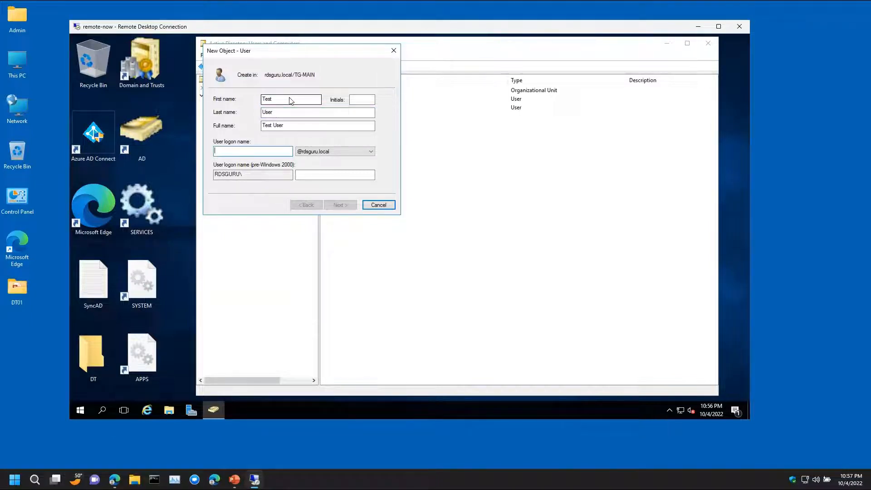
pyautogui.write('TestUser')
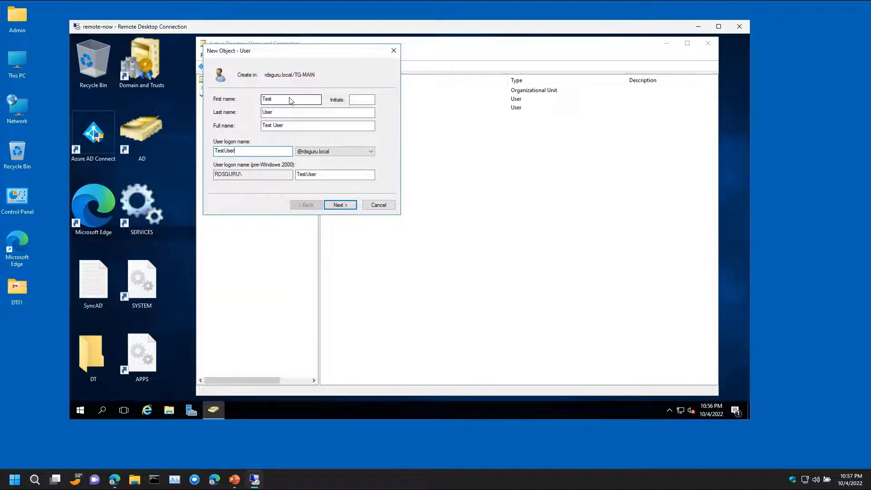
pyautogui.click(333, 151)
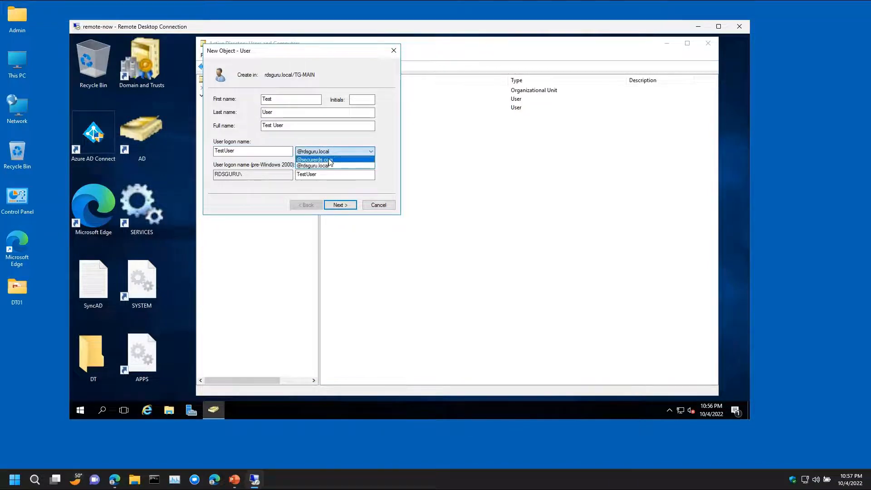
pyautogui.click(330, 160)
# - Finish the new-user wizard and return to the Users container
pyautogui.click(340, 205)
pyautogui.click(340, 205)
pyautogui.click(340, 205)
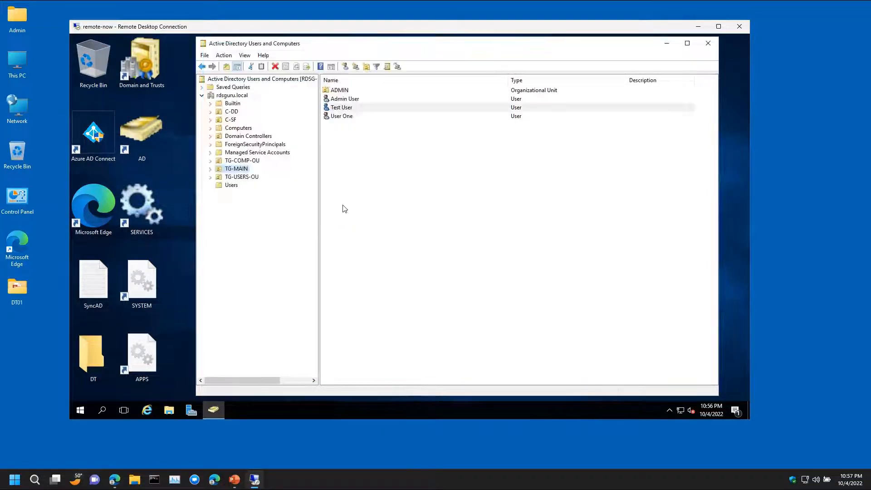
pyautogui.click(235, 185)
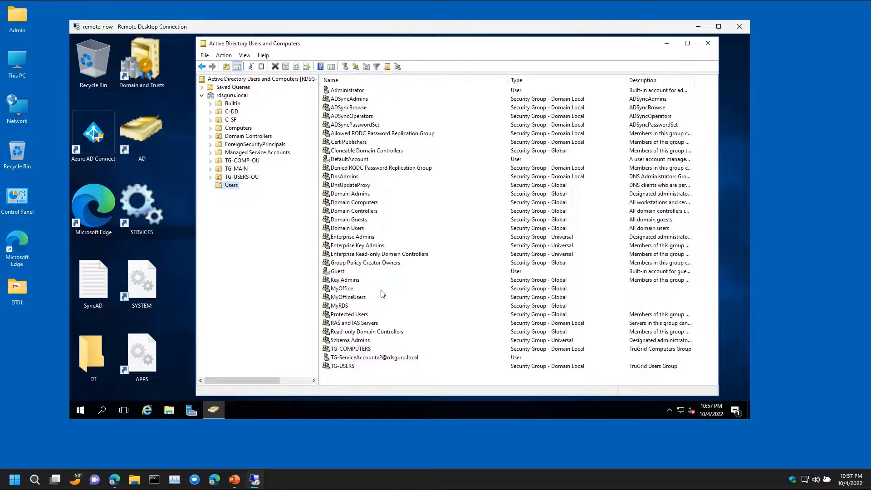
# - Add 'testuser' to TG-USERS' members and save, then minimize ADUC and the remote session
pyautogui.doubleClick(347, 369)
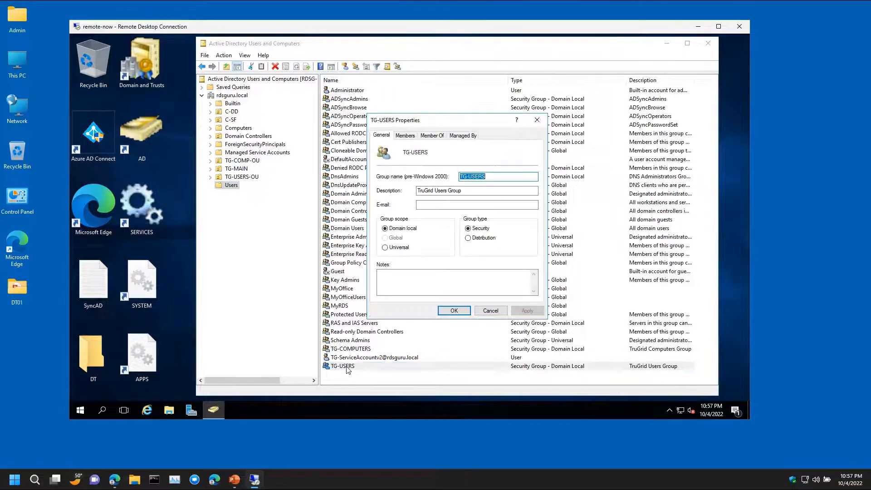
pyautogui.click(405, 136)
pyautogui.click(392, 284)
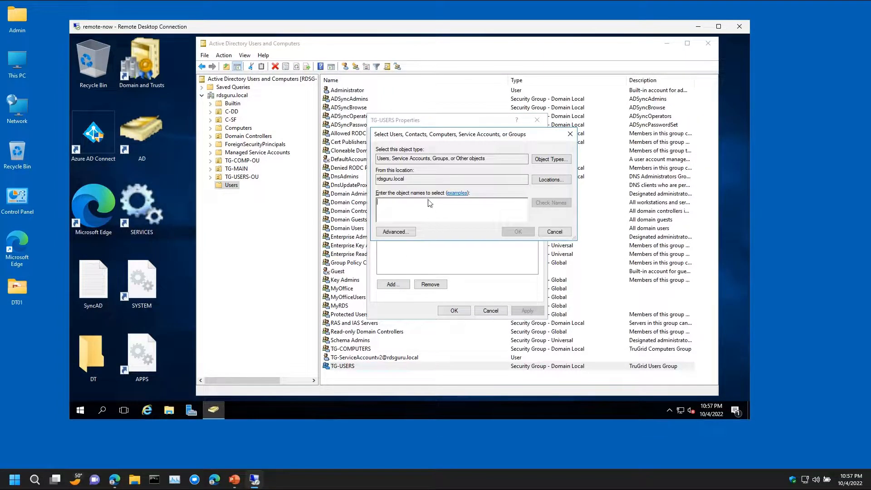
pyautogui.write('testuse')
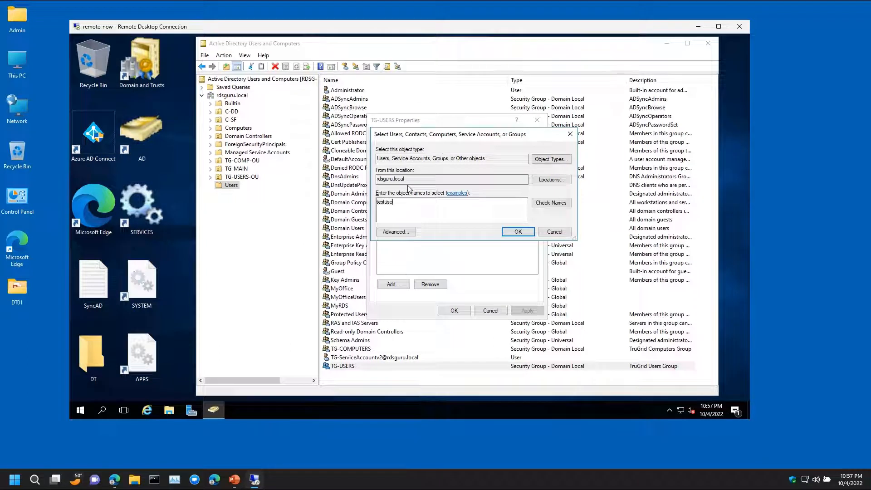
pyautogui.write('r')
pyautogui.press('Return')
pyautogui.click(404, 178)
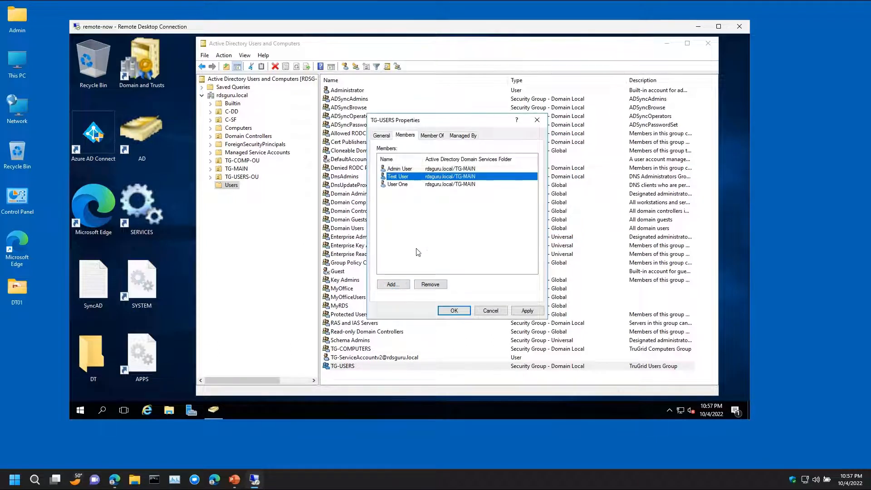
pyautogui.click(453, 310)
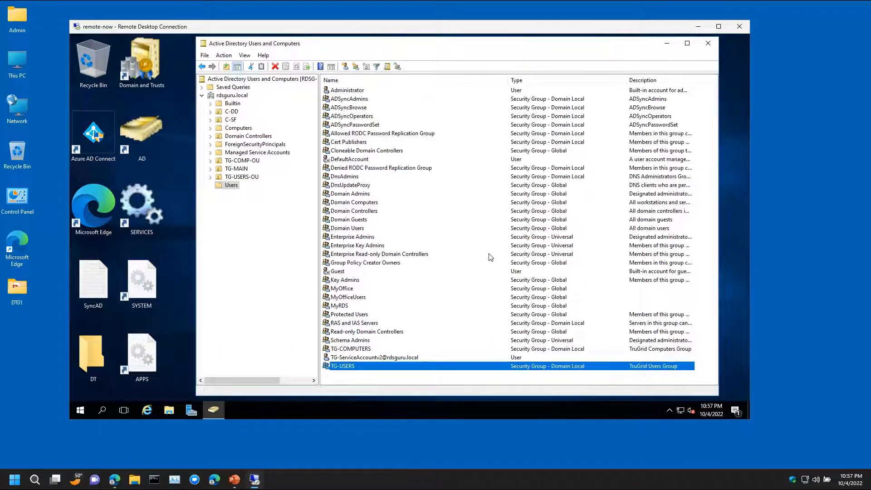
pyautogui.click(667, 46)
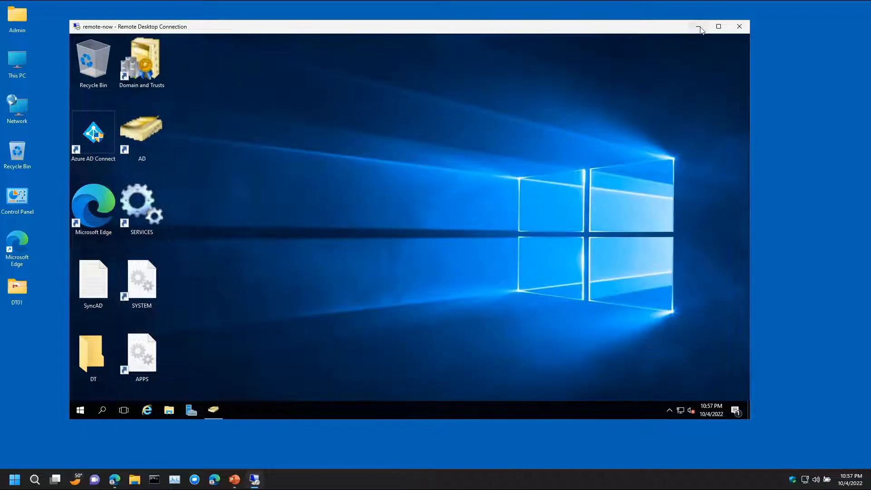
pyautogui.click(700, 28)
# - Reload TruGrid's workspace, view by All Computers, and expand Company to list six online machines
pyautogui.click(119, 480)
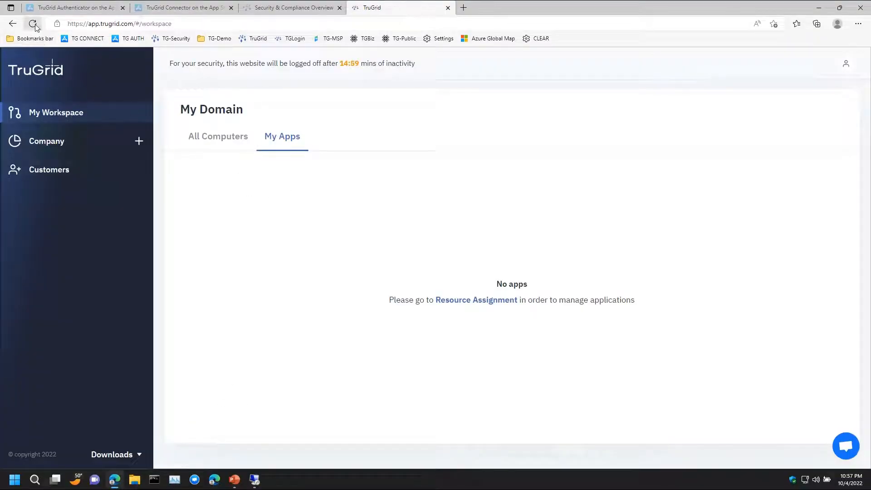
pyautogui.click(113, 113)
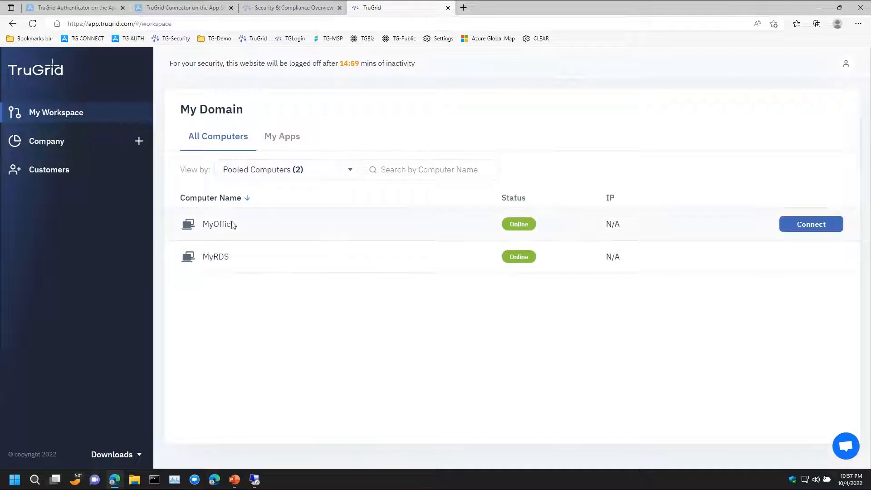
pyautogui.click(338, 176)
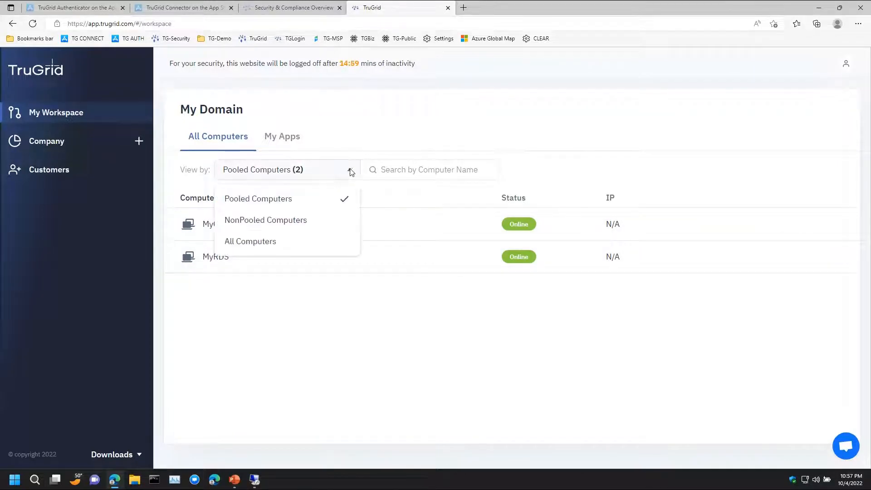
pyautogui.click(261, 241)
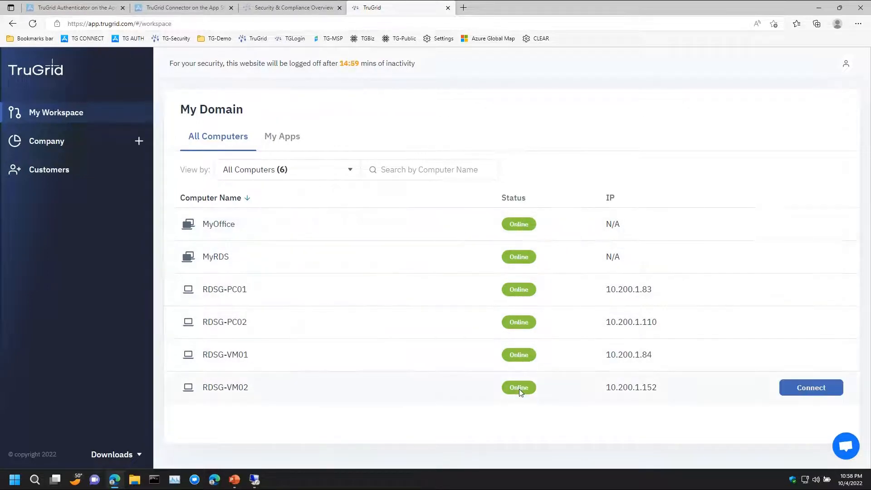
pyautogui.click(57, 143)
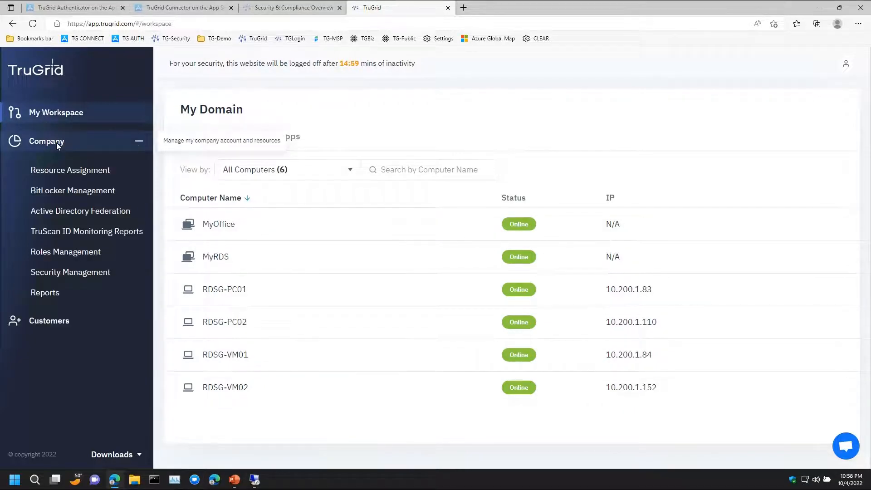
# - Under Resource Assignment, give Test User the MyOffice and RDSG-VM02 desktops, then open App Assignment
pyautogui.click(64, 174)
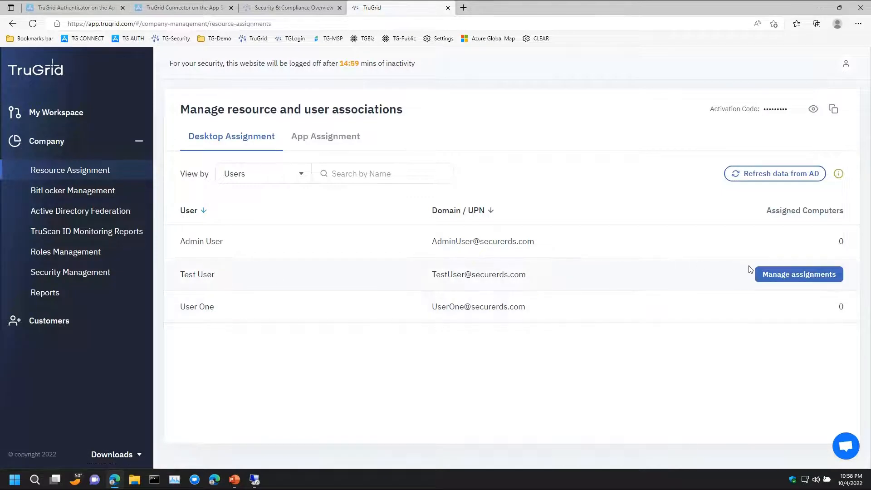
pyautogui.click(785, 277)
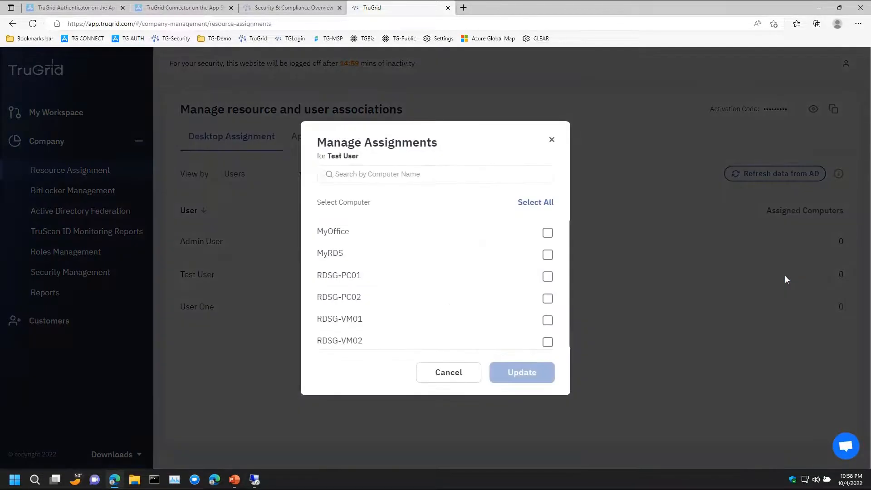
pyautogui.click(547, 233)
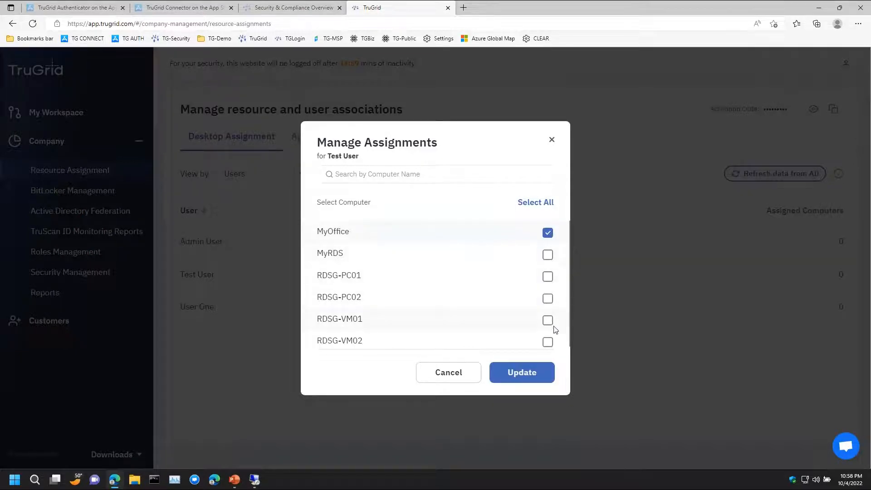
pyautogui.click(547, 342)
pyautogui.click(530, 372)
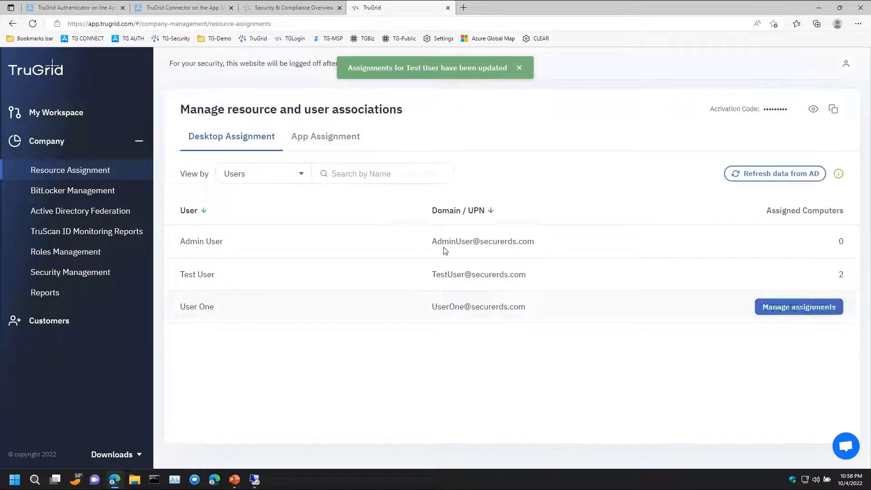
pyautogui.click(331, 141)
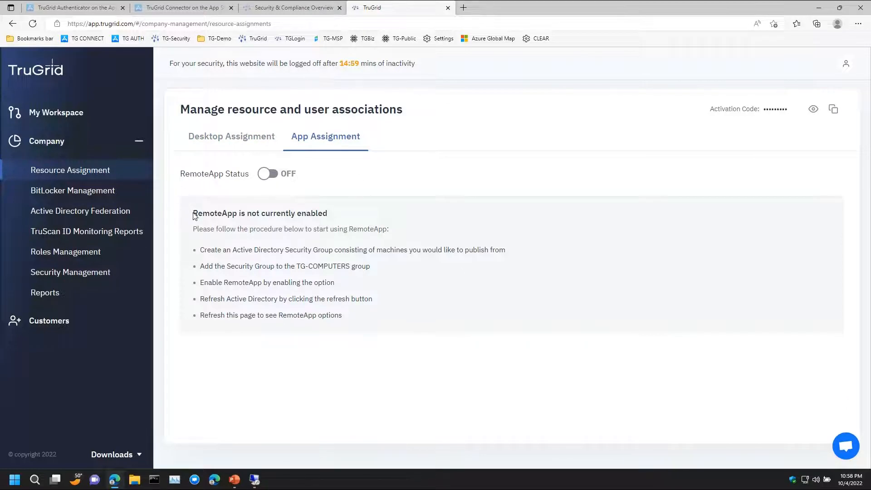
# - Enable RemoteApp and refresh so App Assignment lists the four domain users with 0 apps
pyautogui.moveTo(194, 215); pyautogui.dragTo(362, 316)
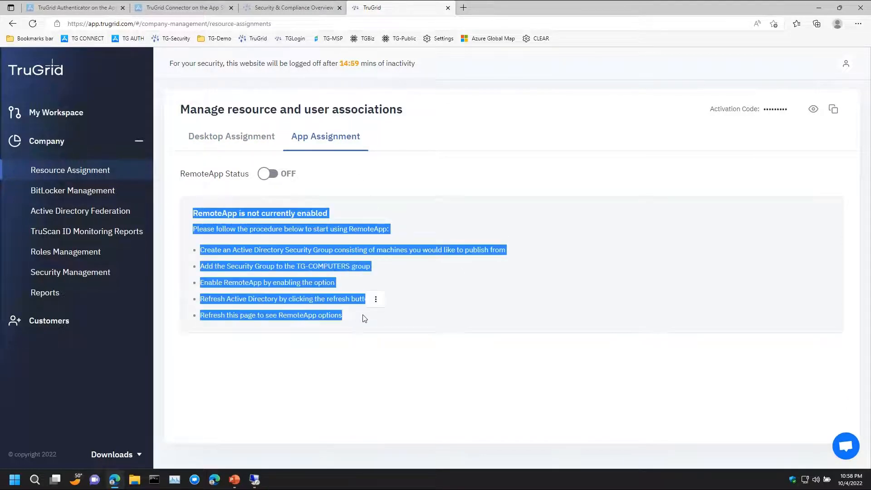
pyautogui.click(458, 298)
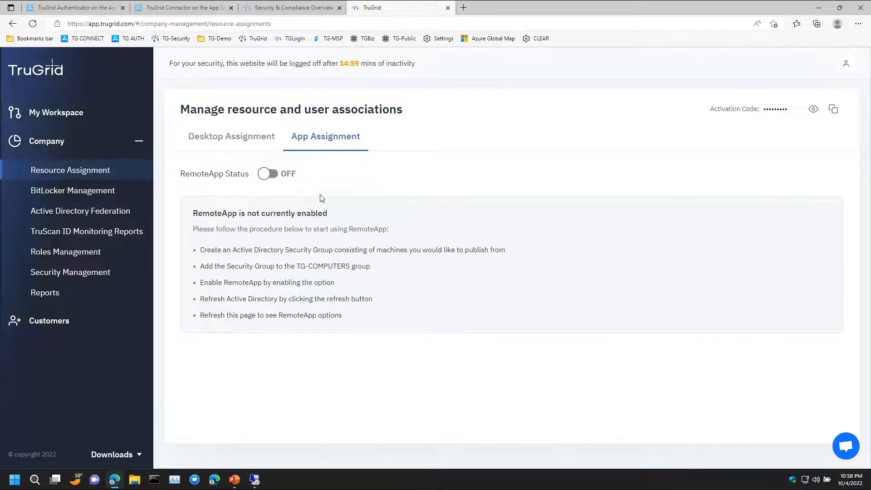
pyautogui.click(273, 173)
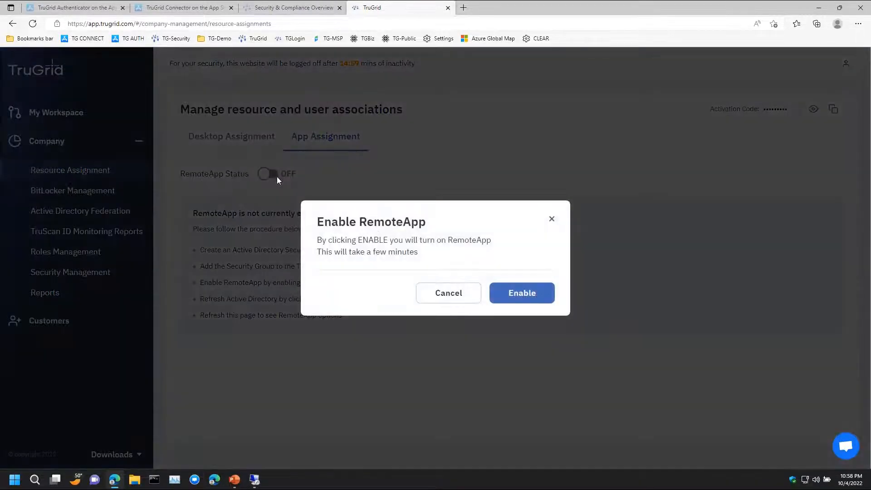
pyautogui.click(517, 291)
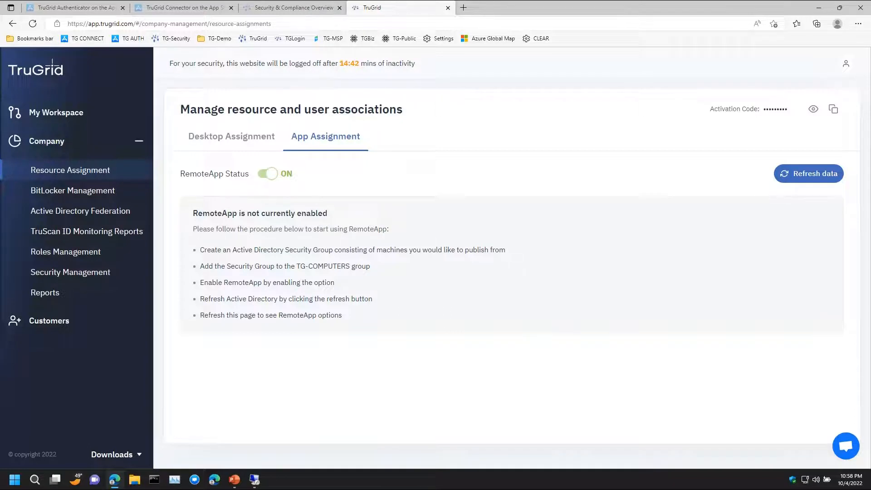
pyautogui.click(801, 173)
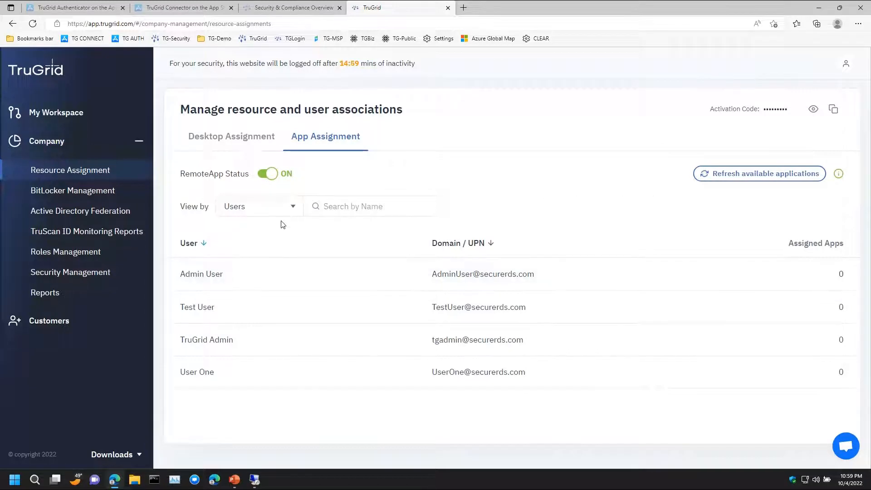
# - View assignments by app and assign Access to Test User and TruGrid Admin
pyautogui.click(292, 209)
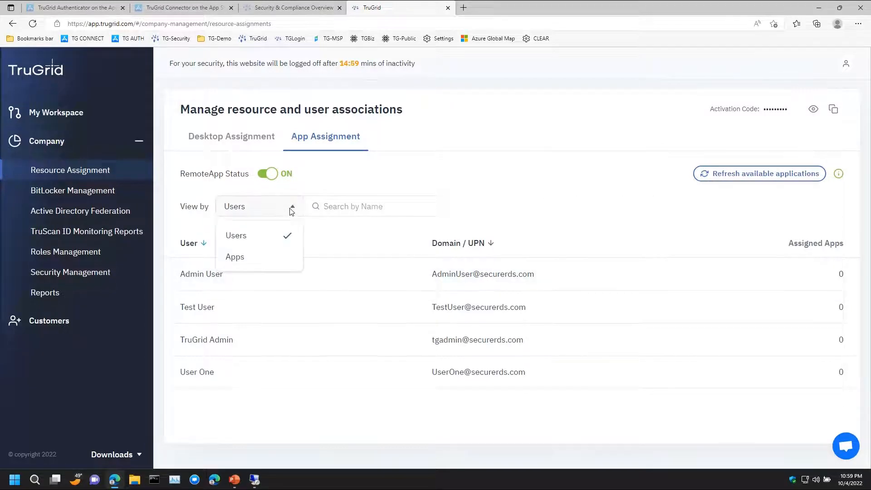
pyautogui.click(243, 257)
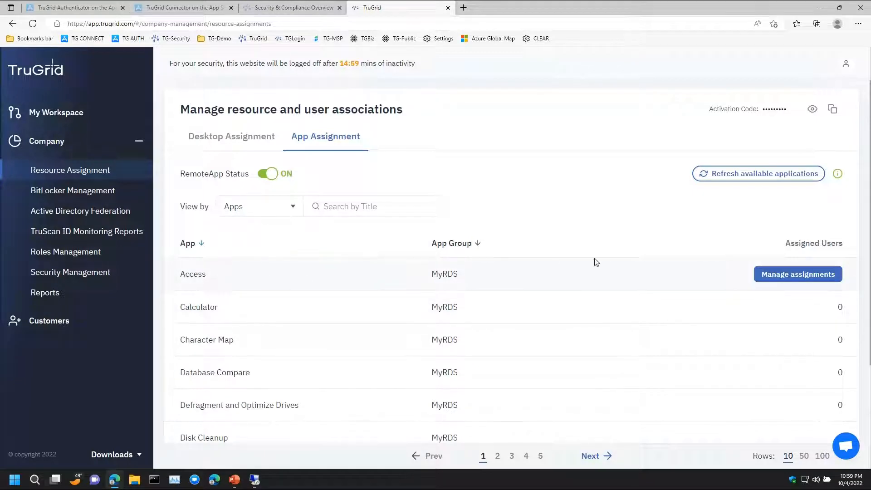
pyautogui.click(770, 275)
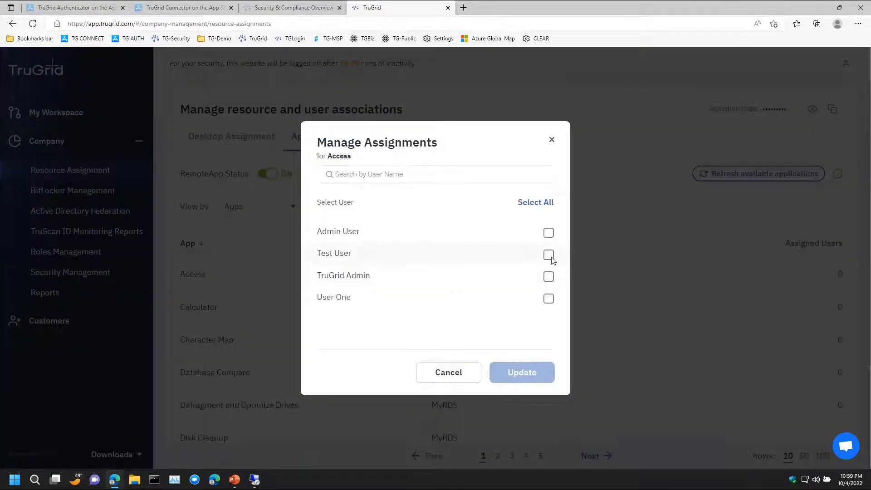
pyautogui.click(550, 256)
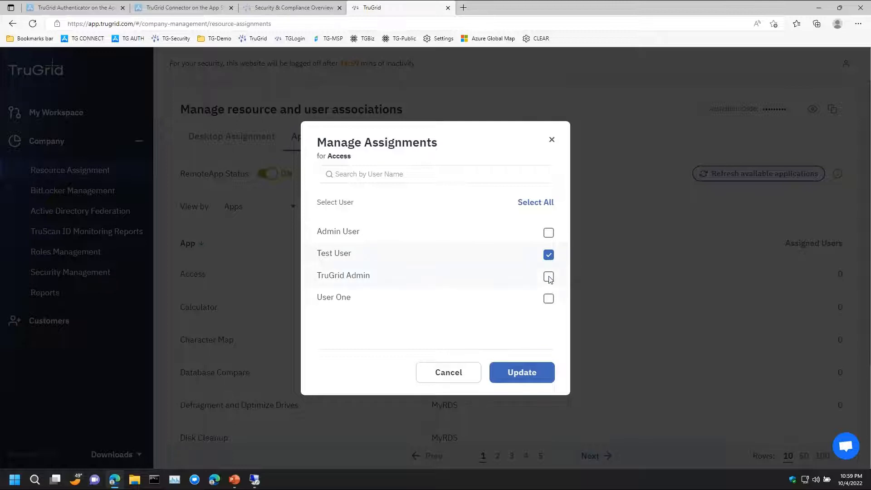
pyautogui.click(548, 277)
pyautogui.click(517, 371)
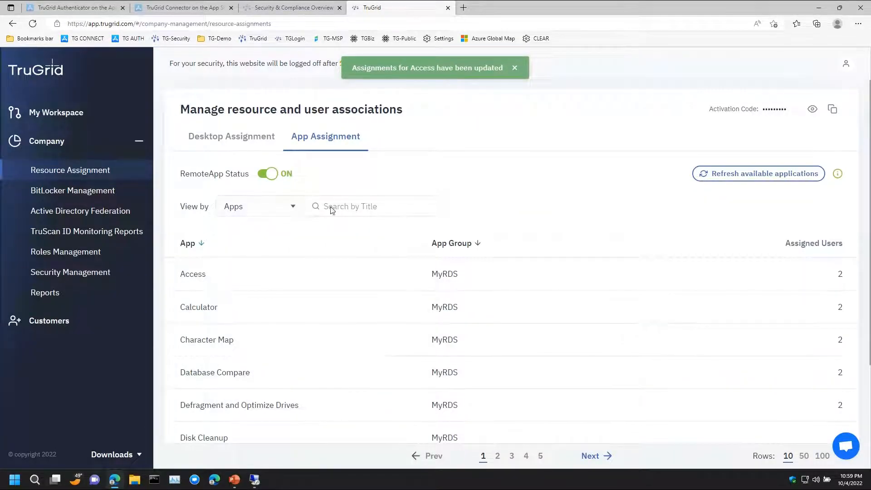
# - Search 'powe', assign PowerPoint to Test User and TruGrid Admin, then clear the search
pyautogui.click(364, 206)
pyautogui.write('power')
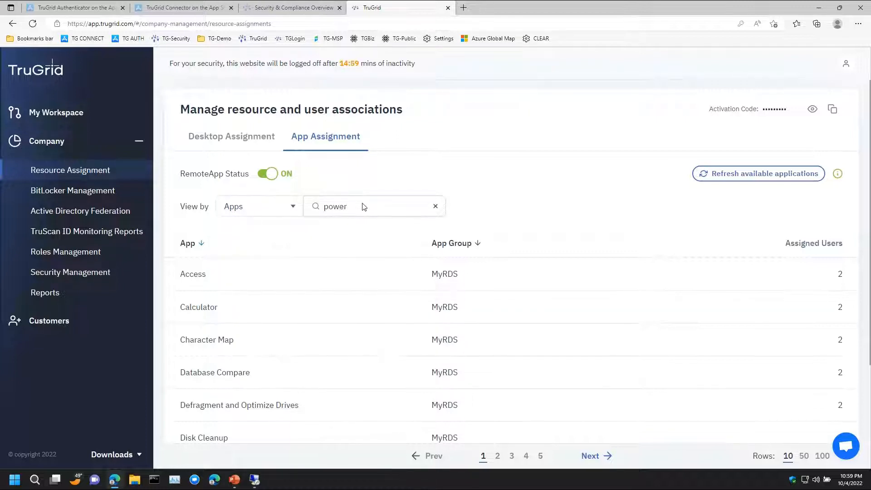
pyautogui.moveTo(213, 276)
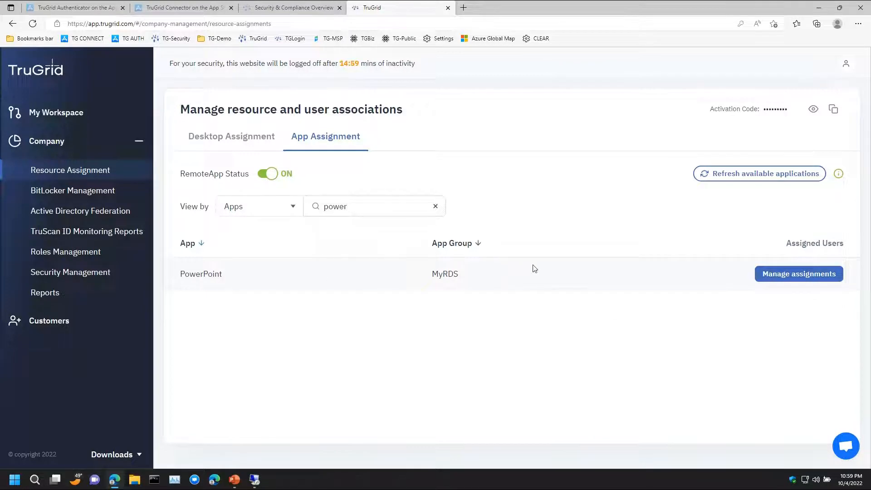
pyautogui.click(775, 273)
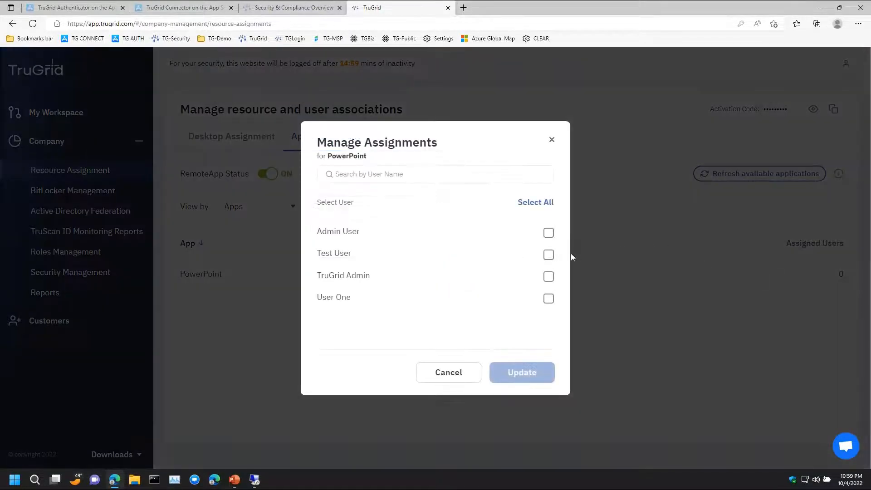
pyautogui.click(549, 256)
pyautogui.click(549, 277)
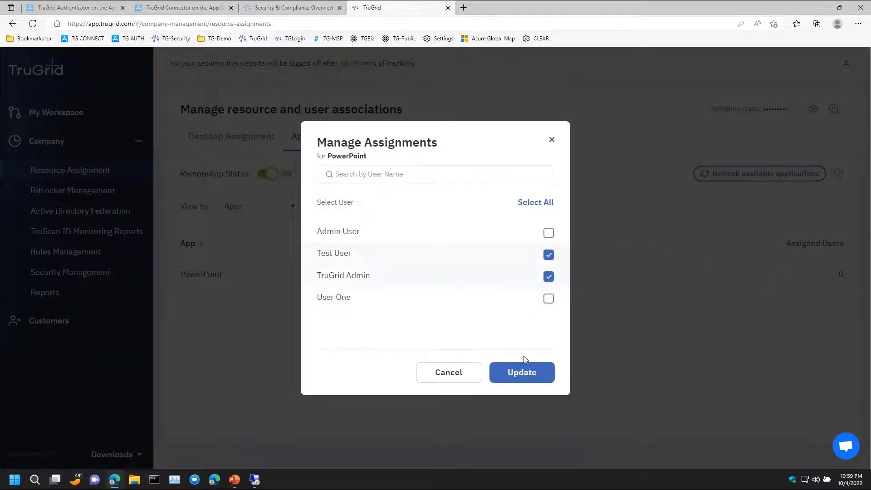
pyautogui.click(520, 373)
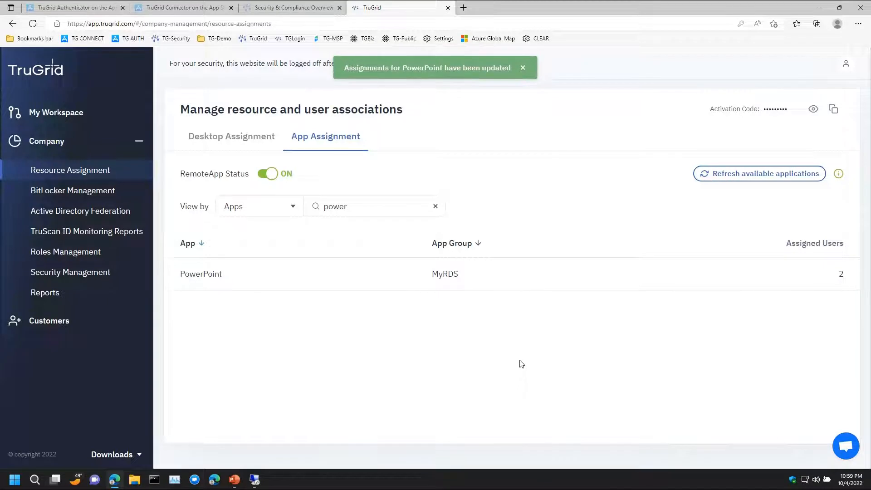
pyautogui.click(435, 206)
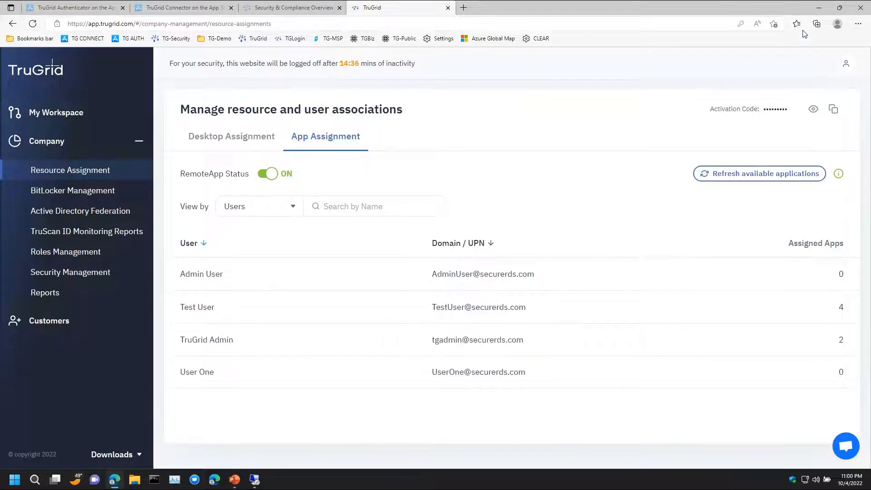
# - Download the Windows Connector installer and install the TruGrid Desktop Connector
pyautogui.click(139, 454)
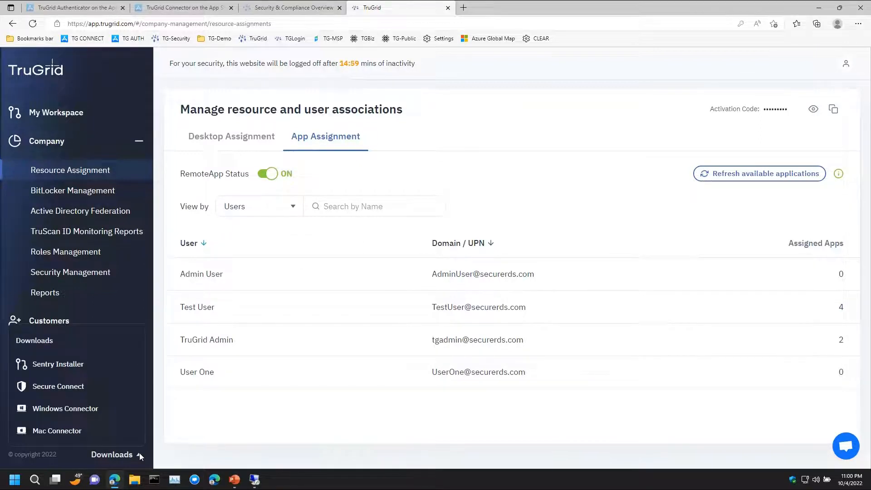
pyautogui.click(90, 408)
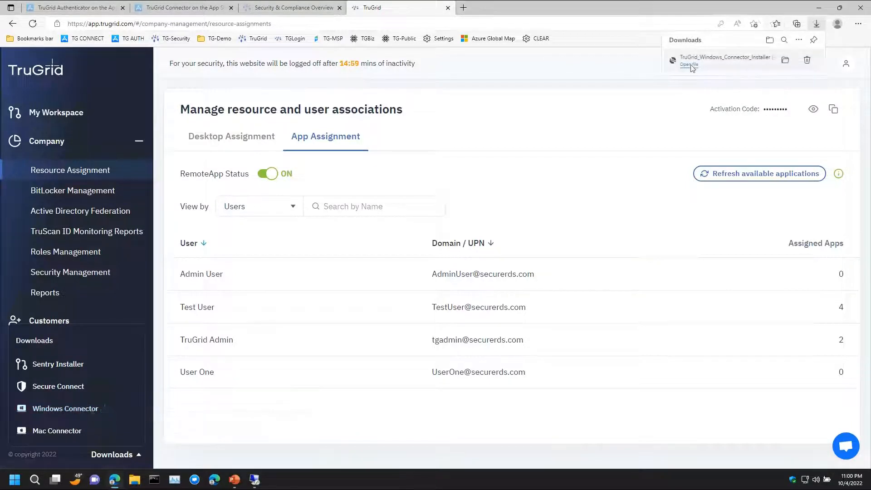
pyautogui.click(819, 7)
pyautogui.click(238, 170)
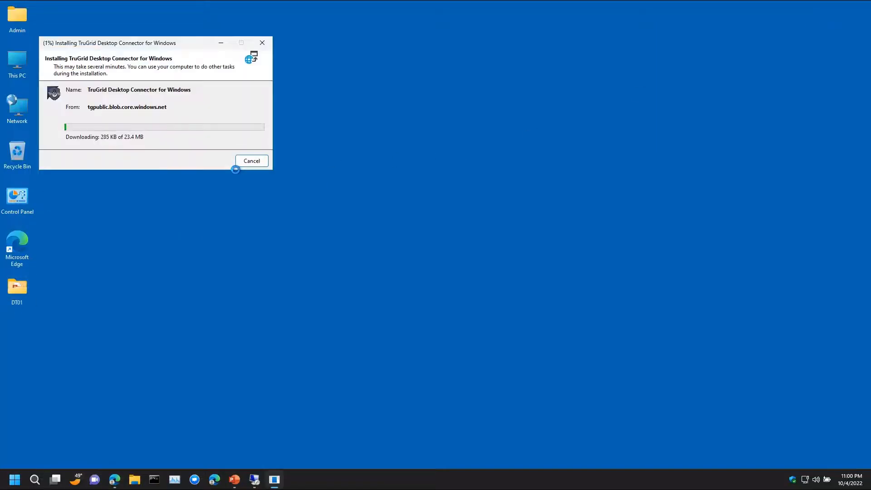
pyautogui.moveTo(143, 43); pyautogui.dragTo(216, 60)
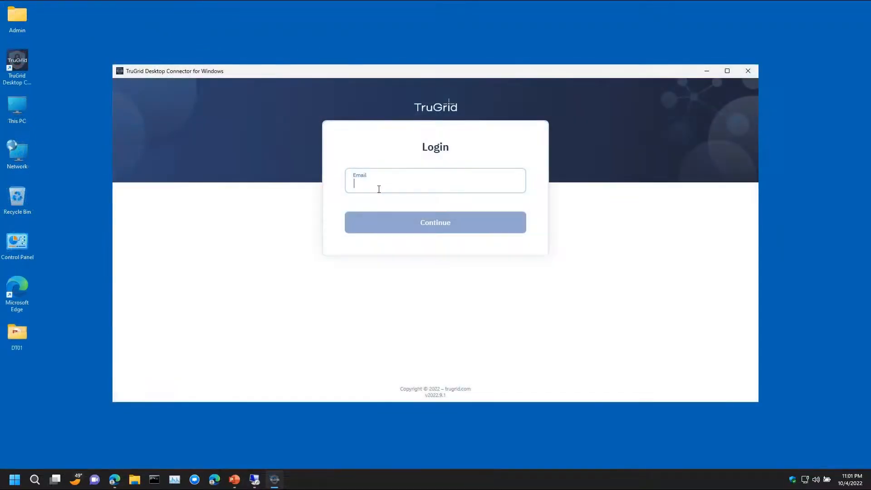
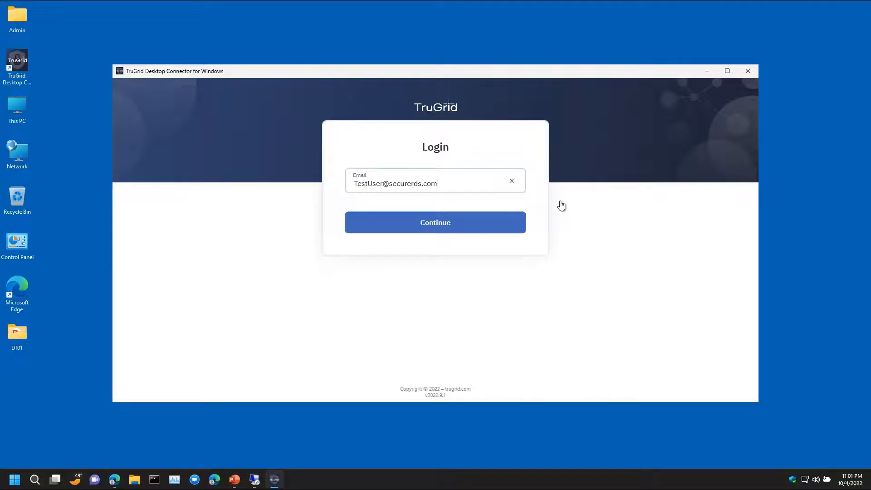
# - Log in to the Desktop Connector with the test user's email and password
pyautogui.press('Return')
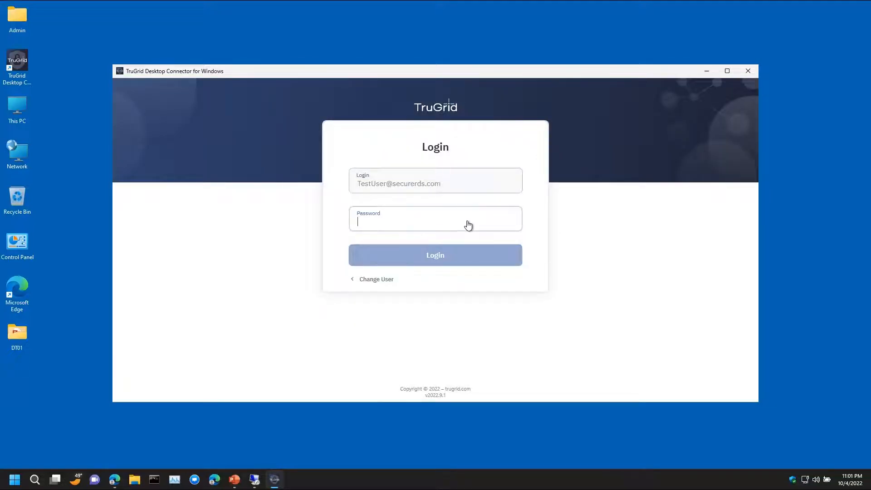
pyautogui.write('**')
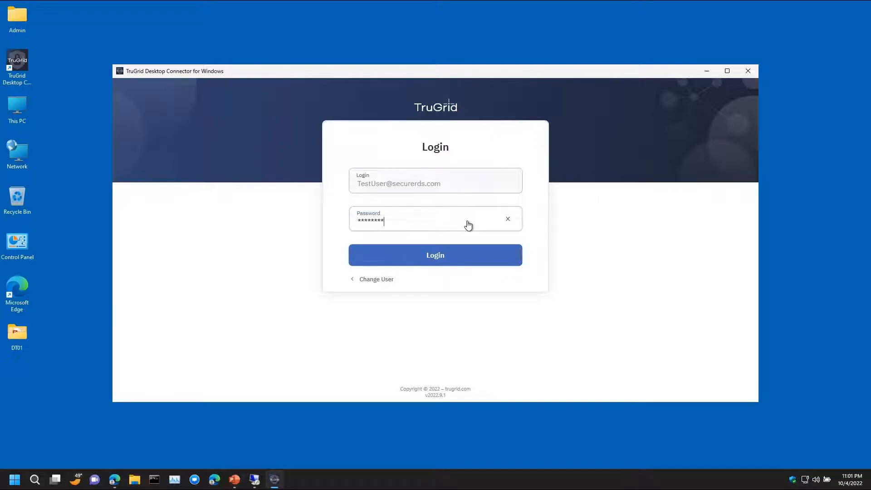
pyautogui.press('Return')
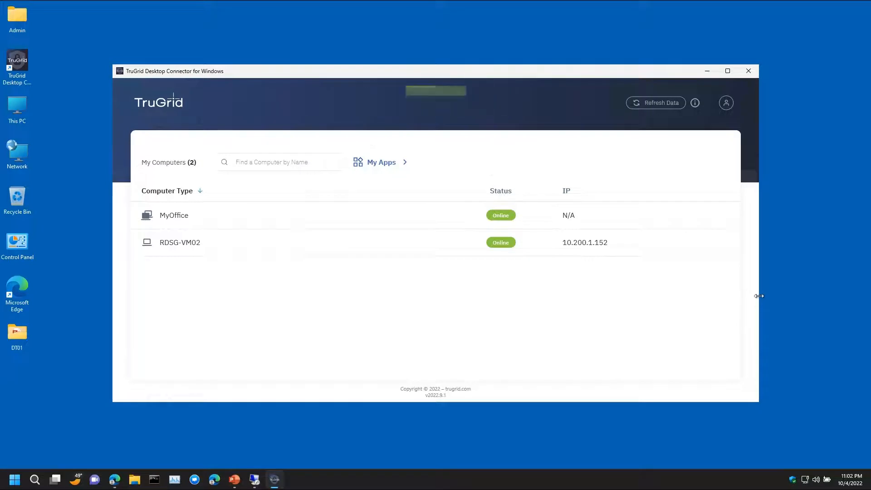
# - Connect to the MyOffice computer and accept the licence agreement to start the remote session
pyautogui.moveTo(757, 295); pyautogui.dragTo(599, 226)
pyautogui.click(540, 217)
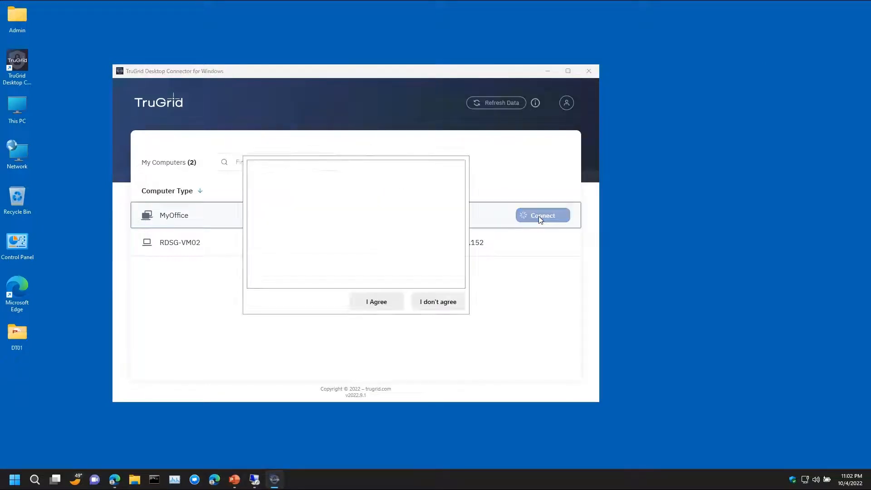
pyautogui.click(378, 302)
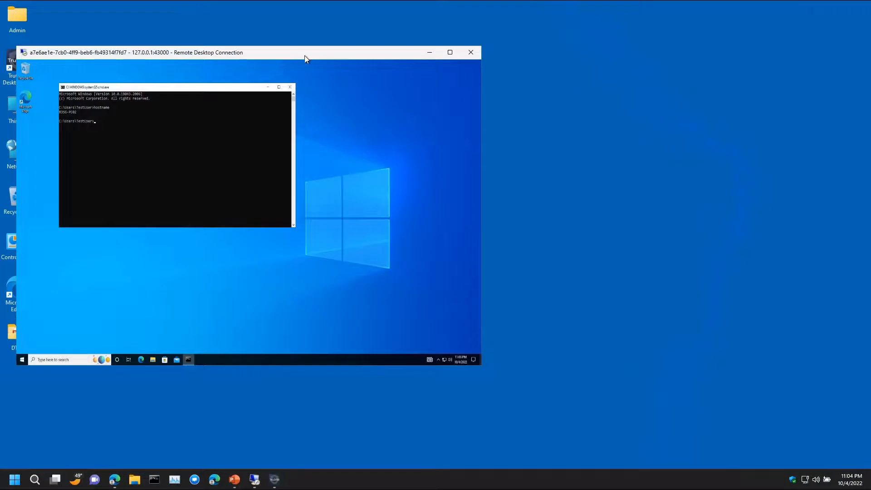
pyautogui.moveTo(304, 56); pyautogui.dragTo(367, 33)
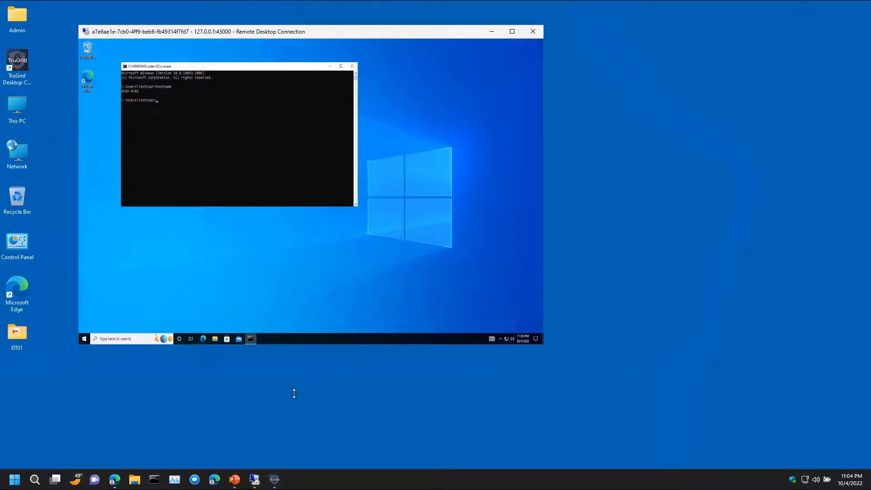
pyautogui.click(274, 479)
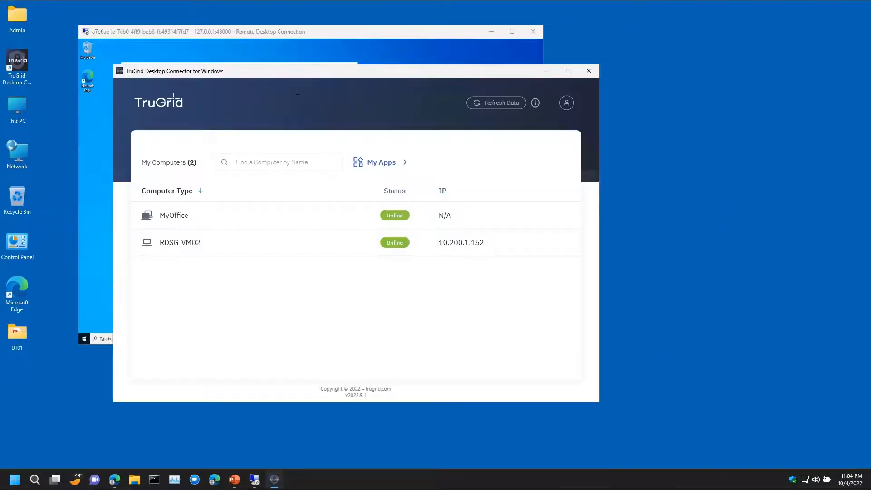
# - Start the Excel RemoteApp from My Apps, then minimize the connector window
pyautogui.moveTo(301, 75); pyautogui.dragTo(435, 88)
pyautogui.click(510, 174)
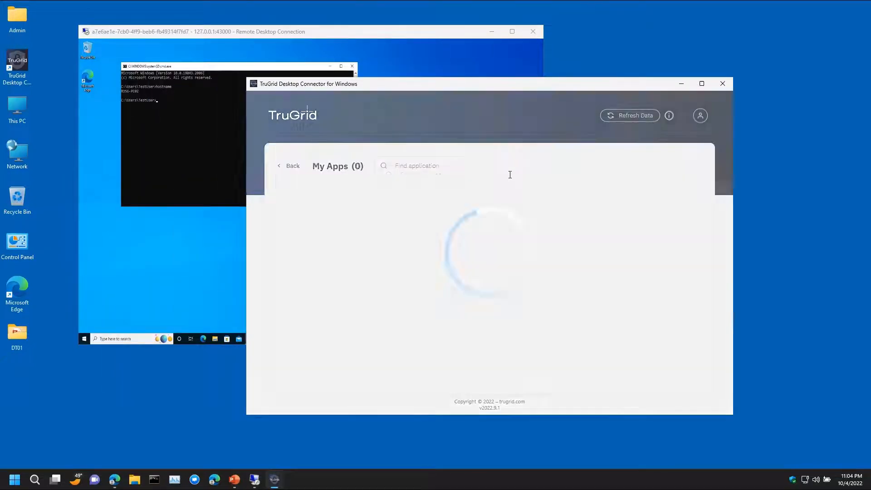
pyautogui.moveTo(301, 244)
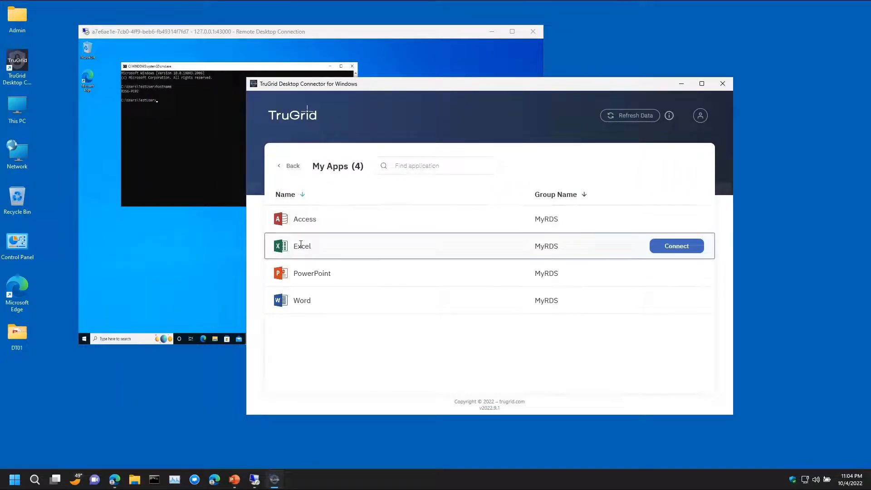
pyautogui.click(670, 247)
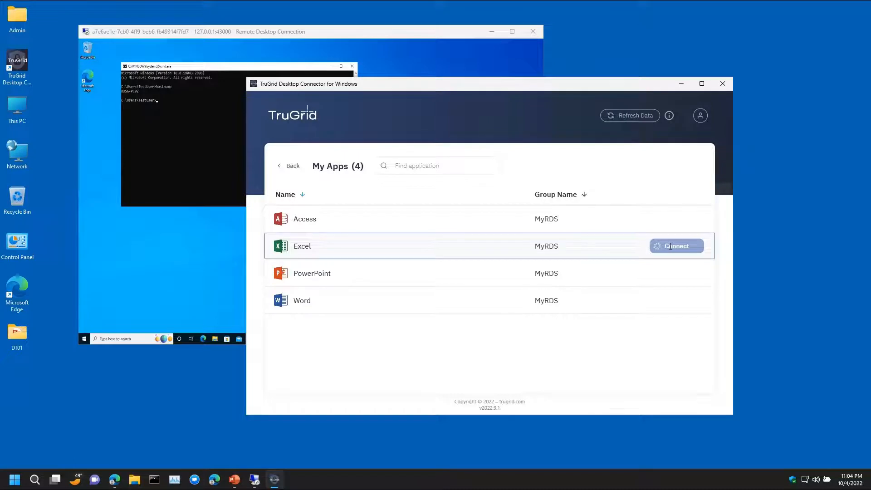
pyautogui.click(683, 83)
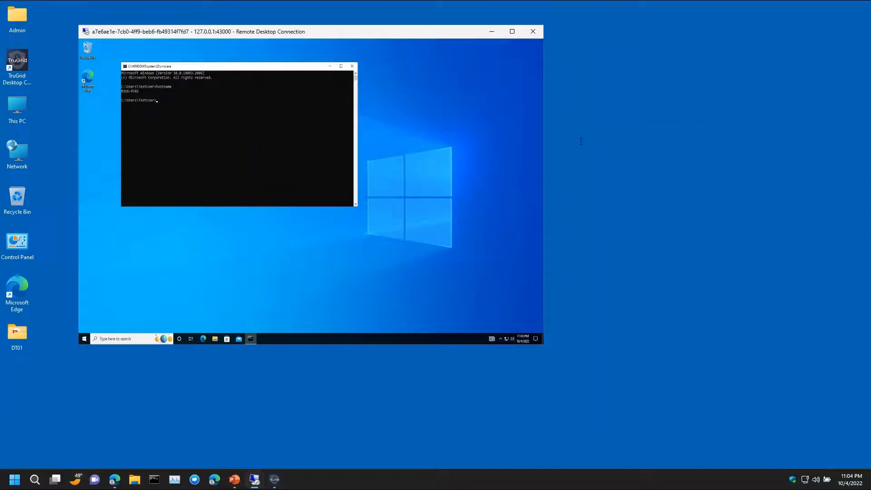
# - Accept the Office licence, close the privacy notice, open a blank workbook, then minimize Excel
pyautogui.moveTo(214, 23); pyautogui.dragTo(624, 81)
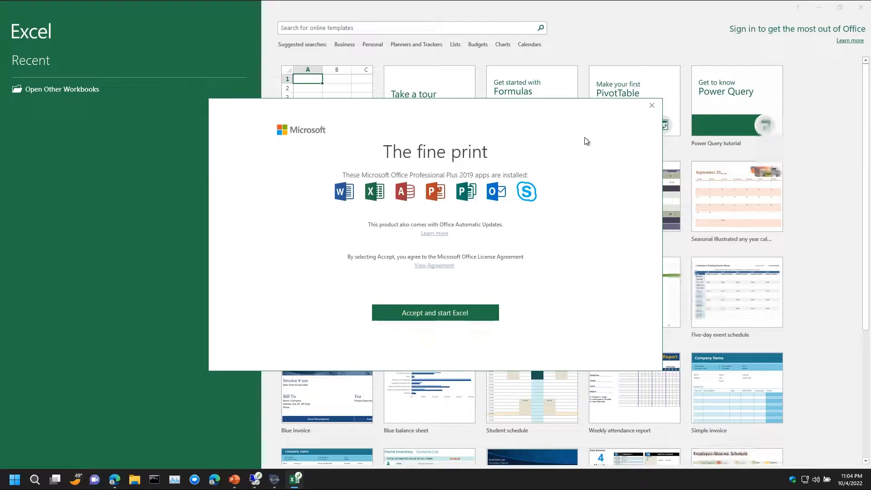
pyautogui.click(439, 312)
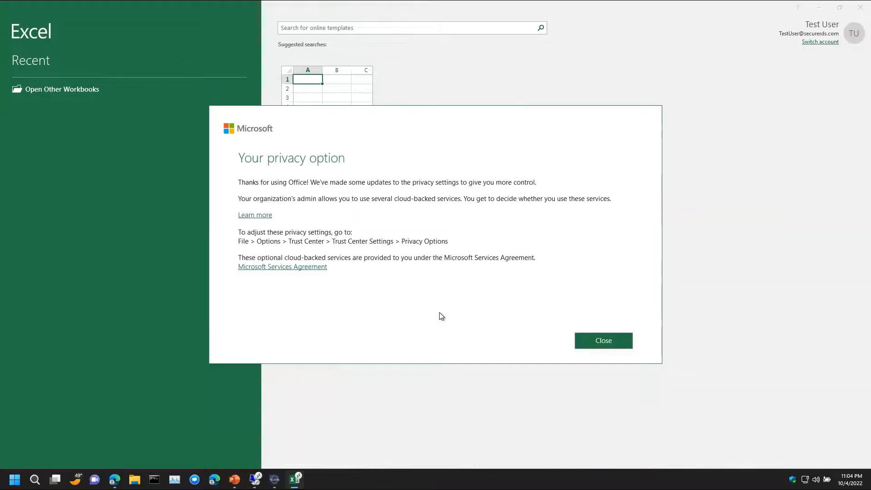
pyautogui.click(585, 339)
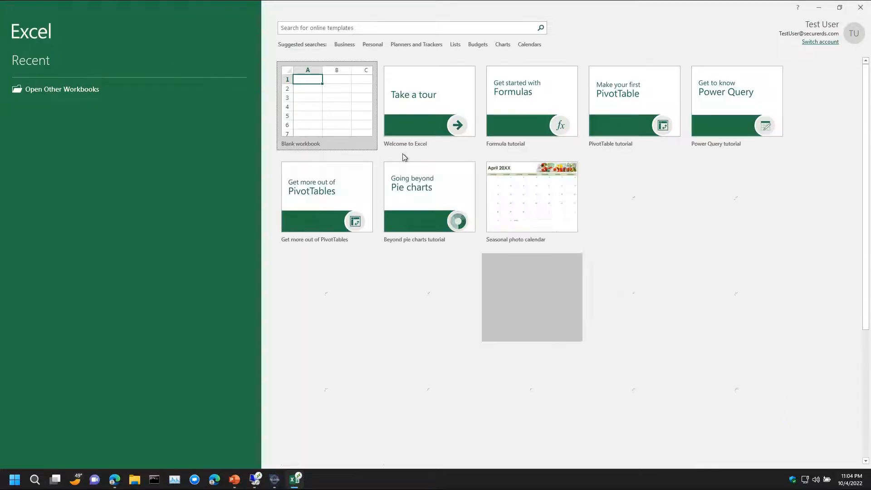
pyautogui.click(340, 100)
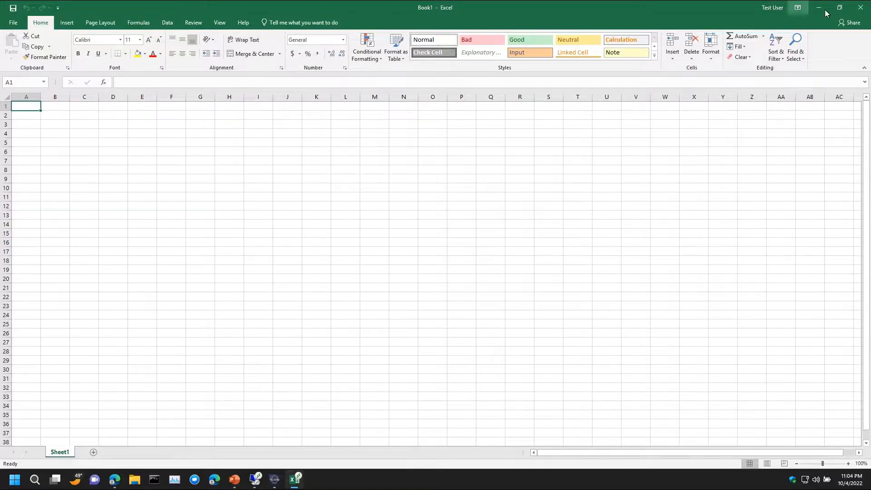
pyautogui.click(839, 8)
# - In the connector's Settings, keep Screen Mode at Full screen and view the Display tab
pyautogui.moveTo(366, 34); pyautogui.dragTo(472, 32)
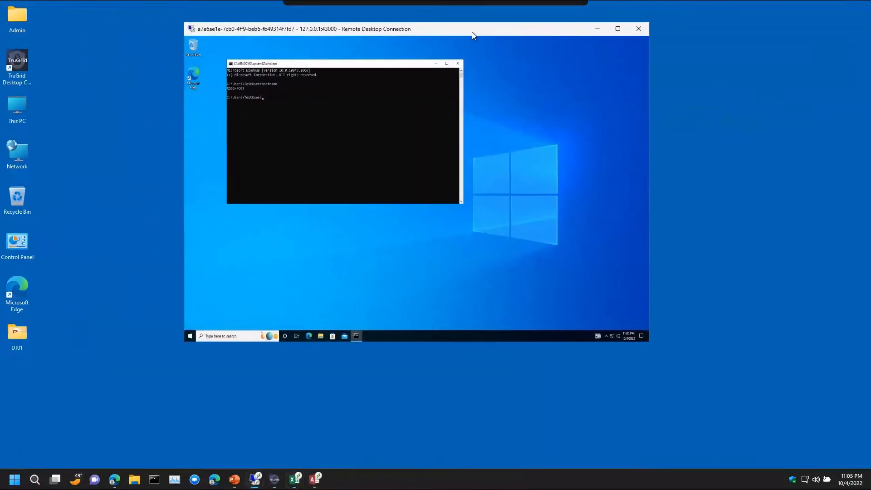
pyautogui.click(617, 29)
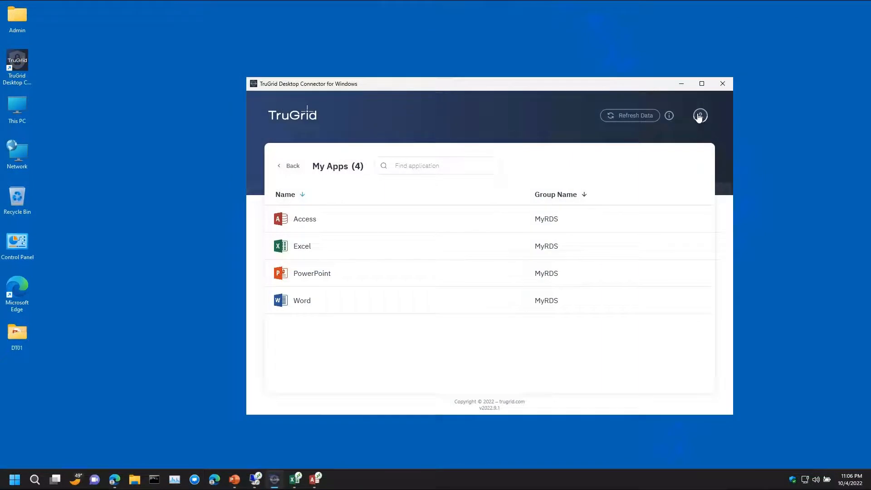
pyautogui.click(699, 117)
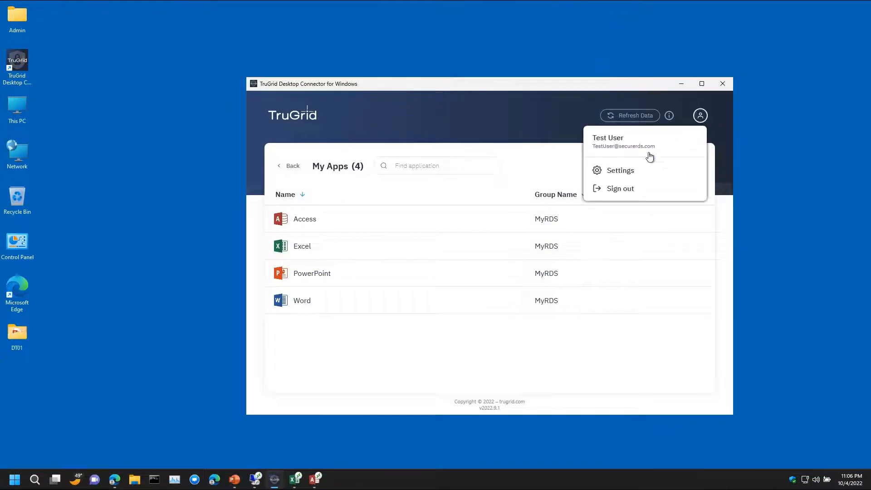
pyautogui.click(624, 176)
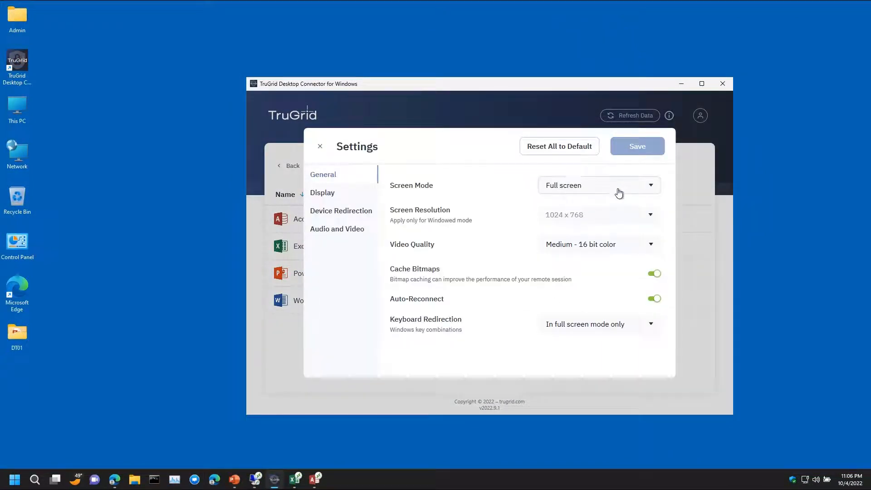
pyautogui.click(587, 182)
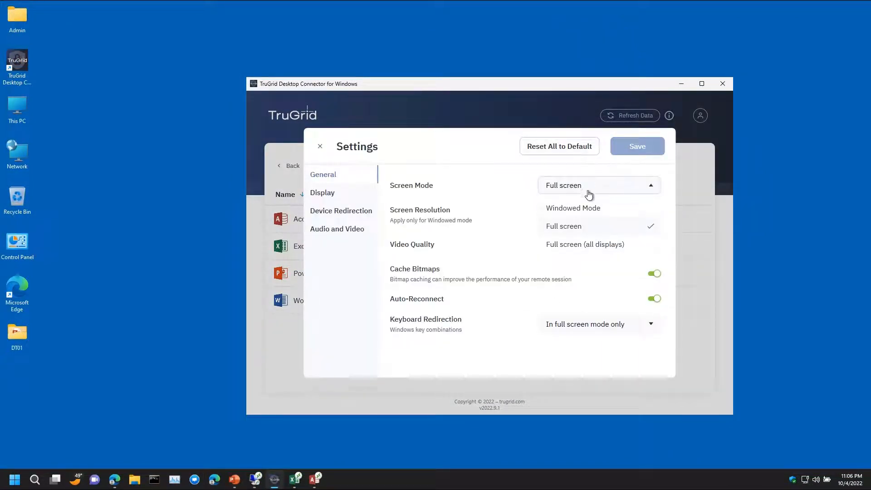
pyautogui.click(519, 172)
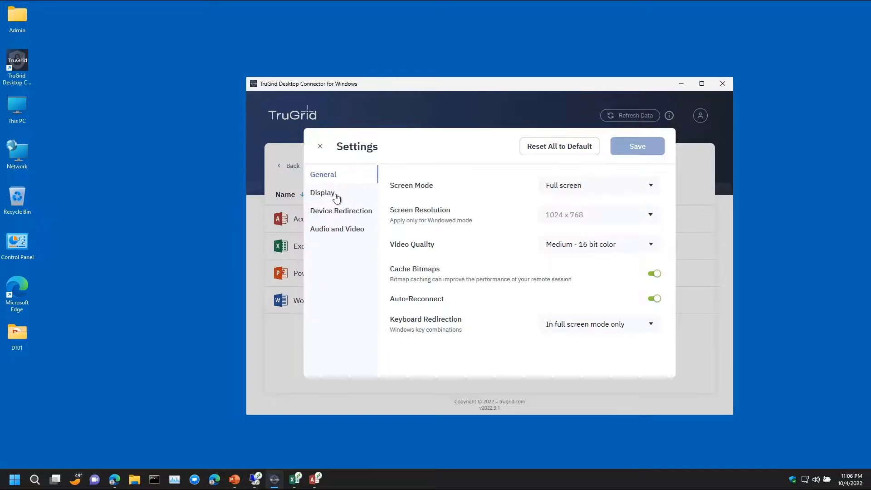
pyautogui.click(330, 196)
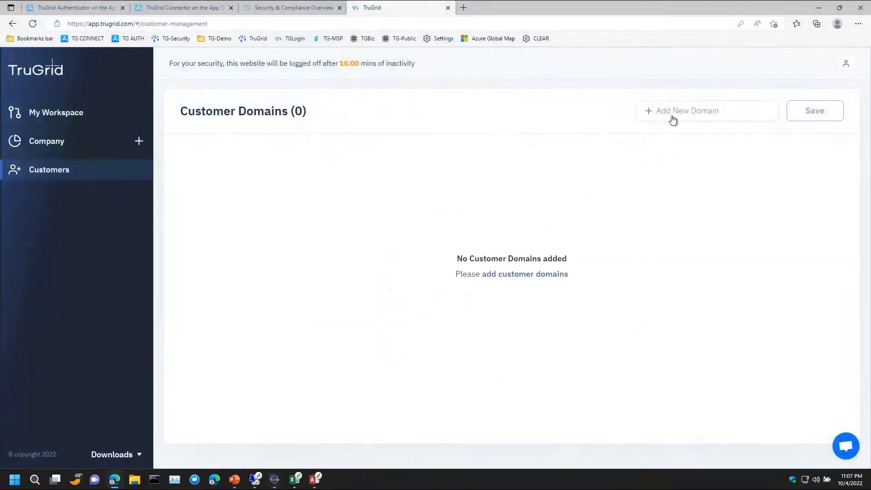
# - Add tgdomain.com as a new customer domain
pyautogui.click(685, 114)
pyautogui.write('tgdomain.com')
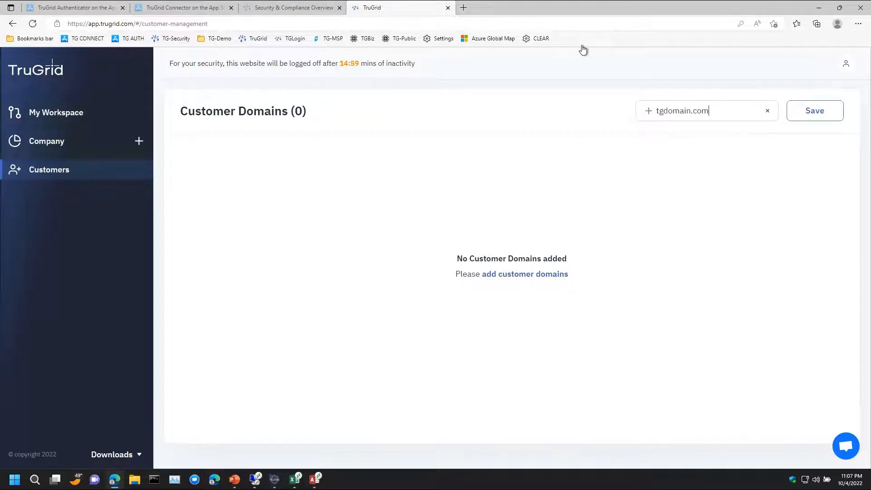
pyautogui.click(812, 111)
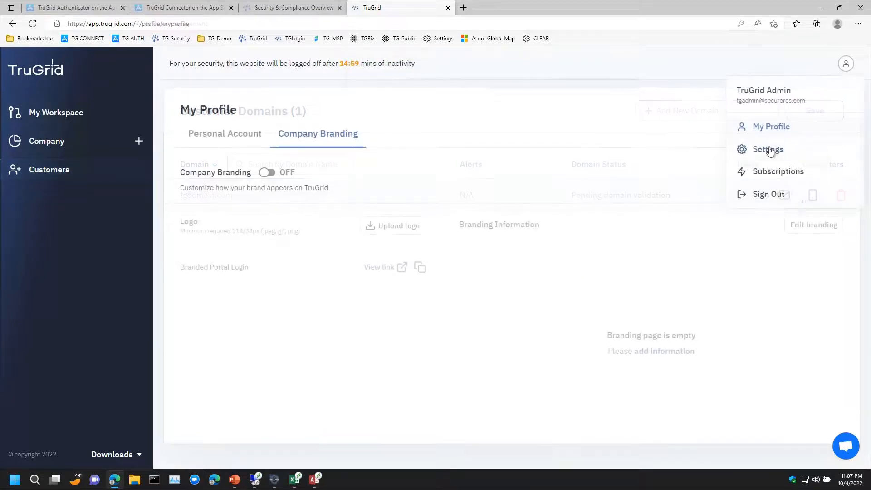
# - Switch the connection settings profile to securerds.com
pyautogui.click(770, 150)
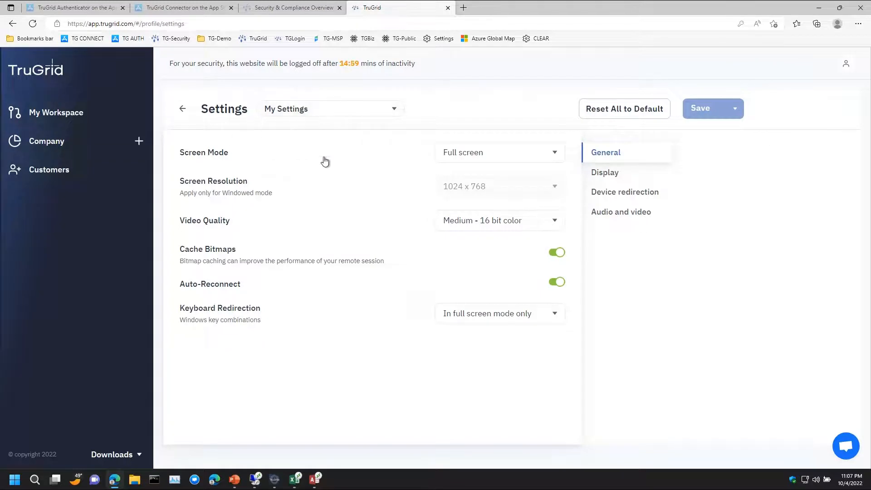
pyautogui.click(390, 110)
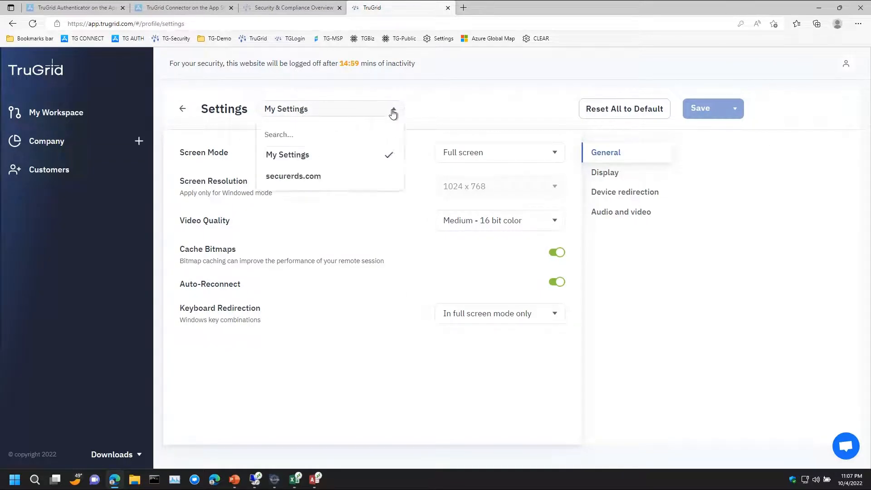
pyautogui.click(310, 181)
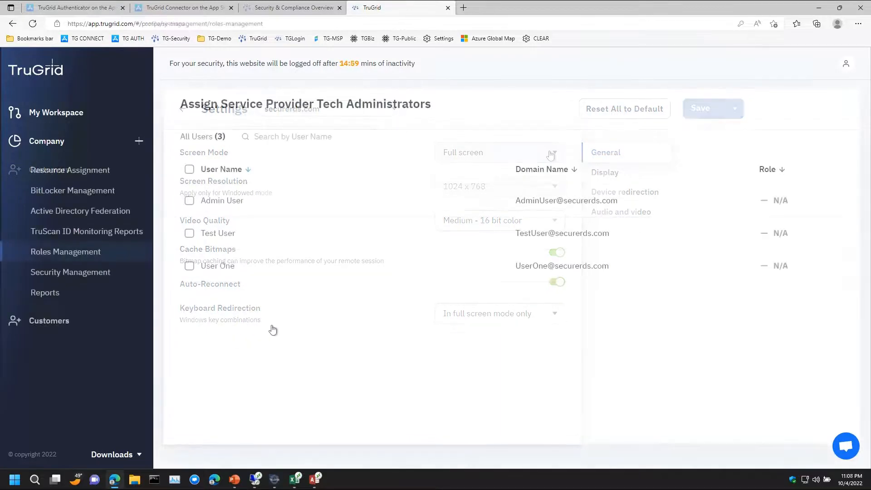
# - Make Admin User a Service Provider Tech Administrator and show the Security Management MFA list
pyautogui.click(189, 200)
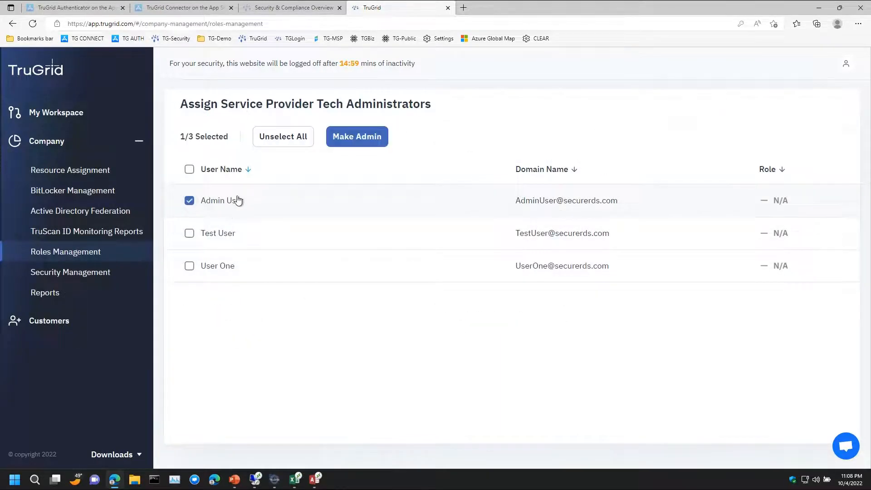
pyautogui.click(360, 143)
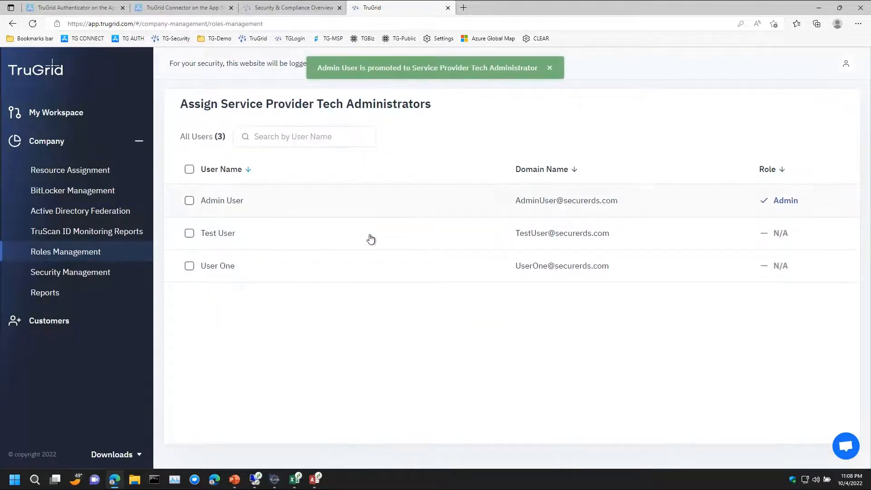
pyautogui.click(100, 275)
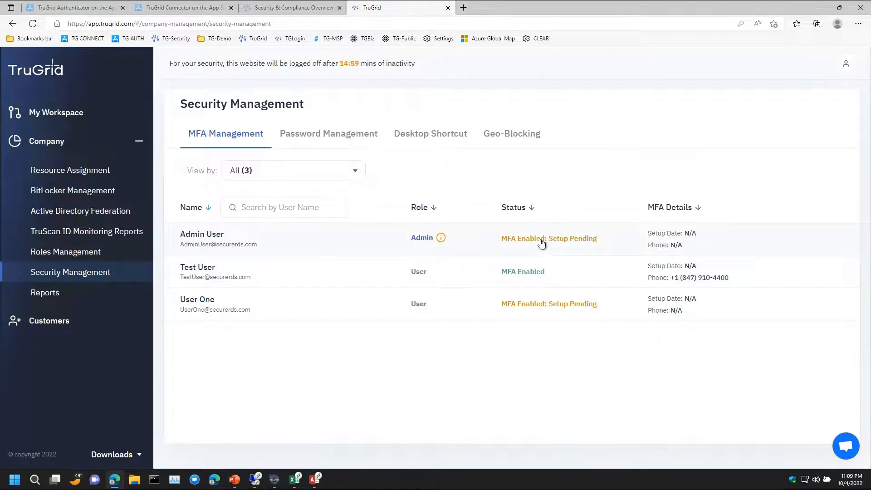
# - Enable 'Allow AD users to reset their password' for the domain, then view the Desktop Shortcut settings
pyautogui.moveTo(443, 242)
pyautogui.click(313, 138)
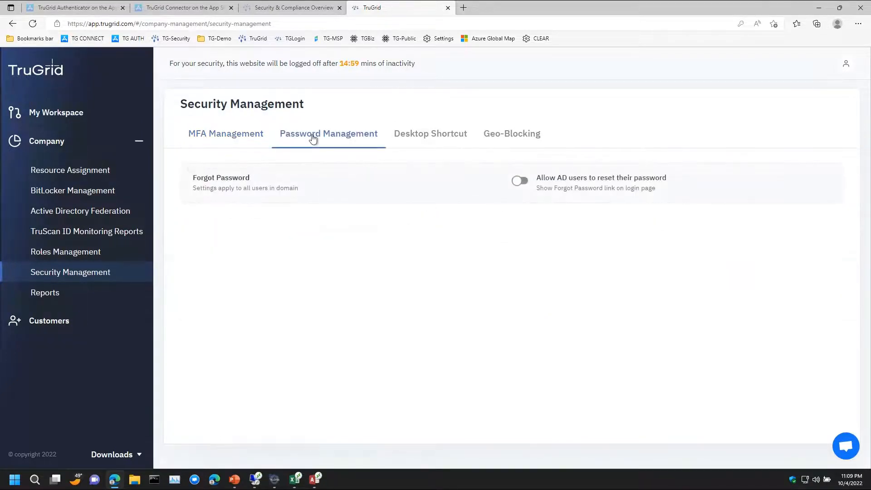
pyautogui.click(522, 182)
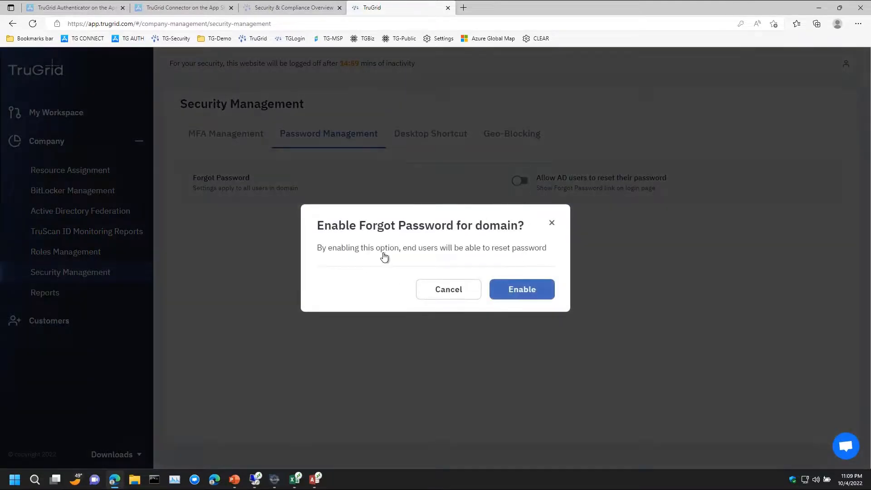
pyautogui.click(515, 292)
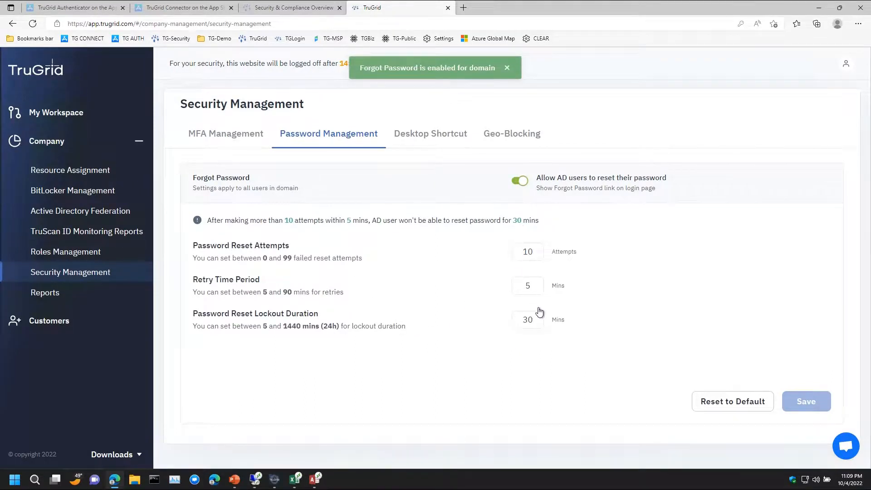
pyautogui.click(435, 141)
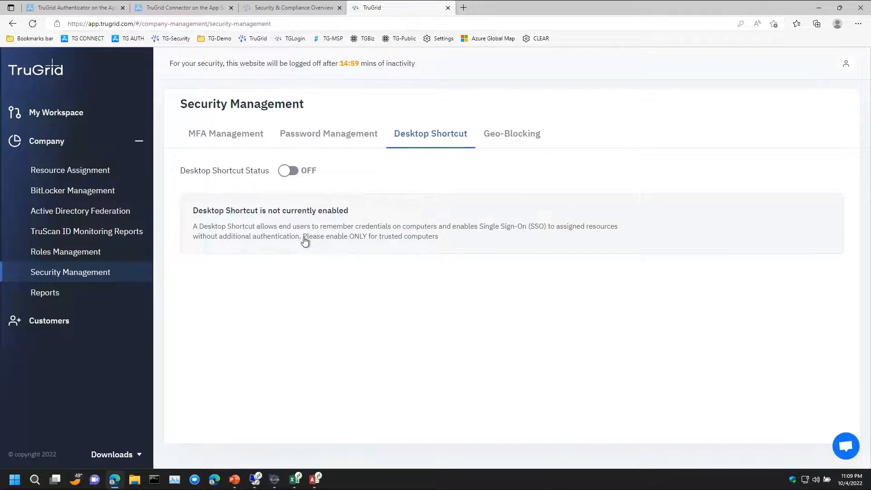
# - Turn on geo-blocking allowing United States, United Kingdom and United Arab Emirates
pyautogui.moveTo(302, 237); pyautogui.dragTo(438, 242)
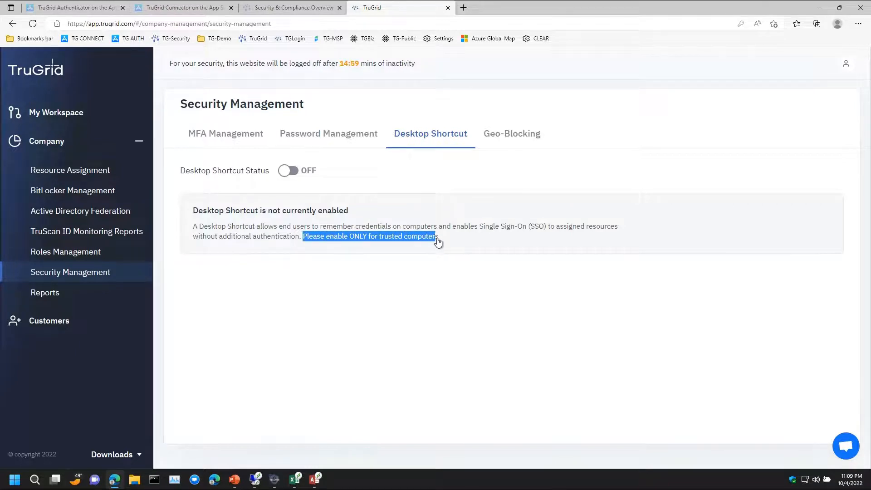
pyautogui.click(403, 275)
pyautogui.click(507, 138)
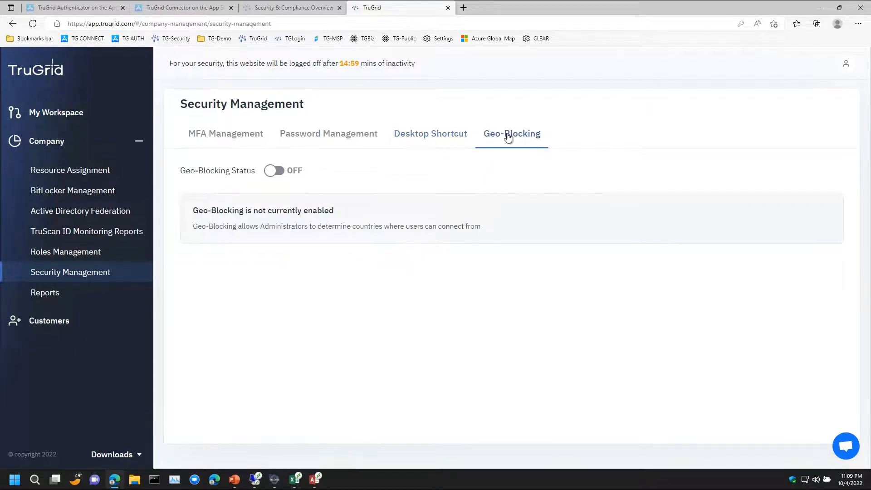
pyautogui.click(279, 174)
pyautogui.click(366, 181)
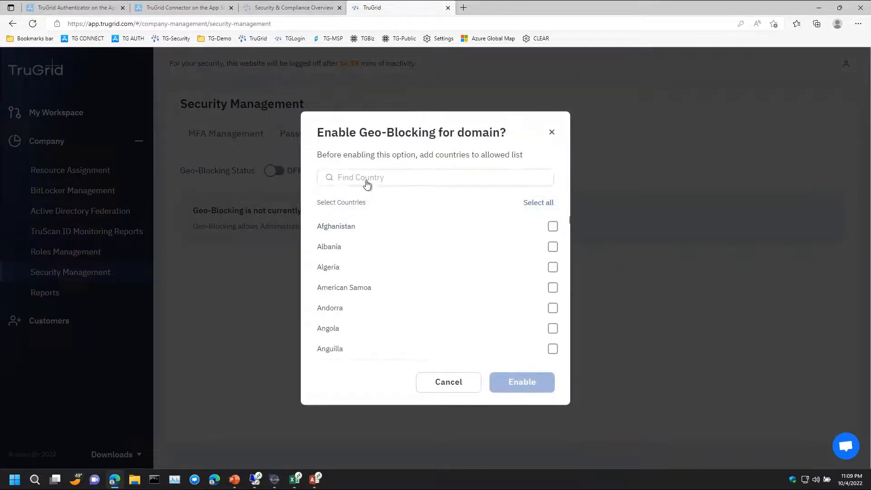
pyautogui.write('united')
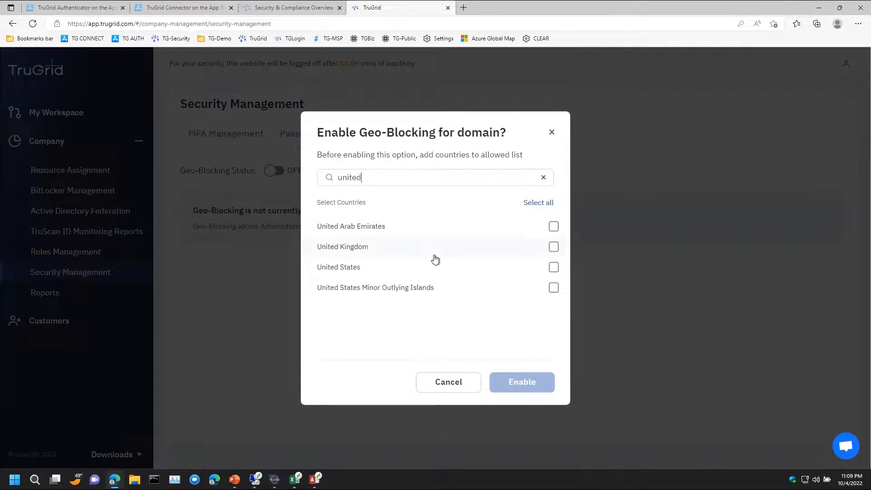
pyautogui.click(553, 267)
pyautogui.click(553, 247)
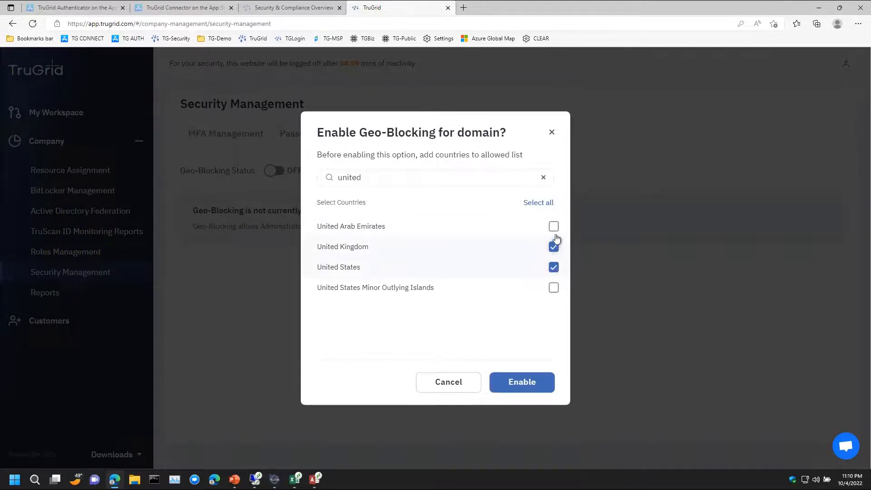
pyautogui.click(553, 226)
pyautogui.click(518, 382)
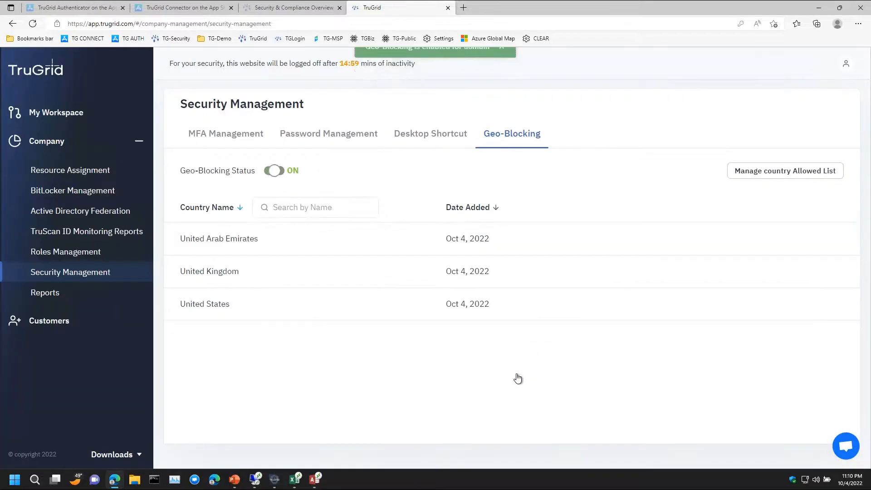
# - Add Canada to the geo-blocking allowed country list, then go to the Reports page
pyautogui.click(767, 175)
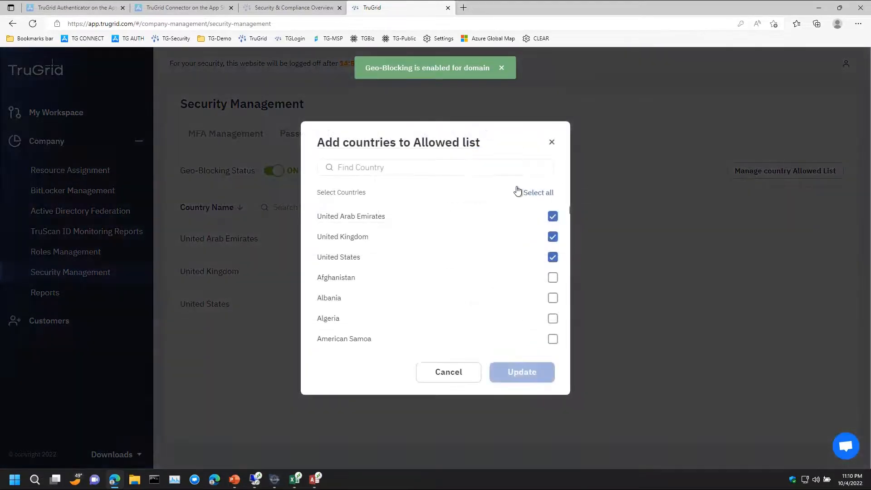
pyautogui.click(389, 167)
pyautogui.write('cana')
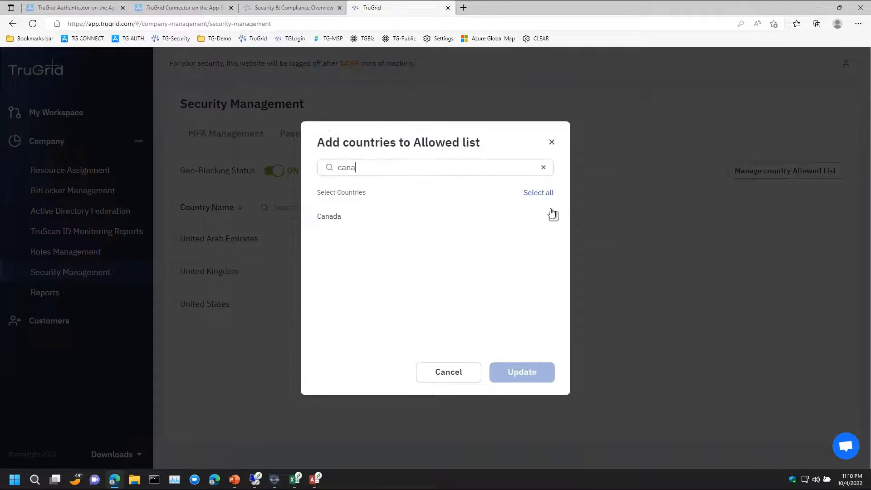
pyautogui.click(553, 215)
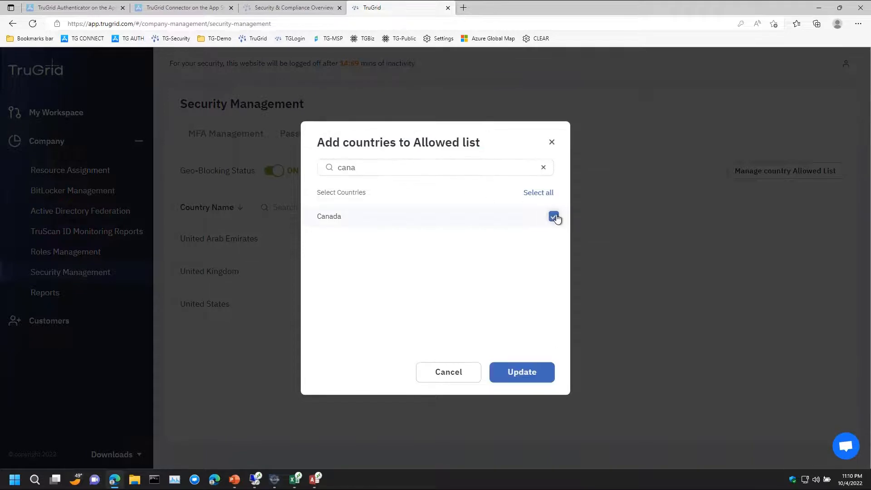
pyautogui.click(515, 379)
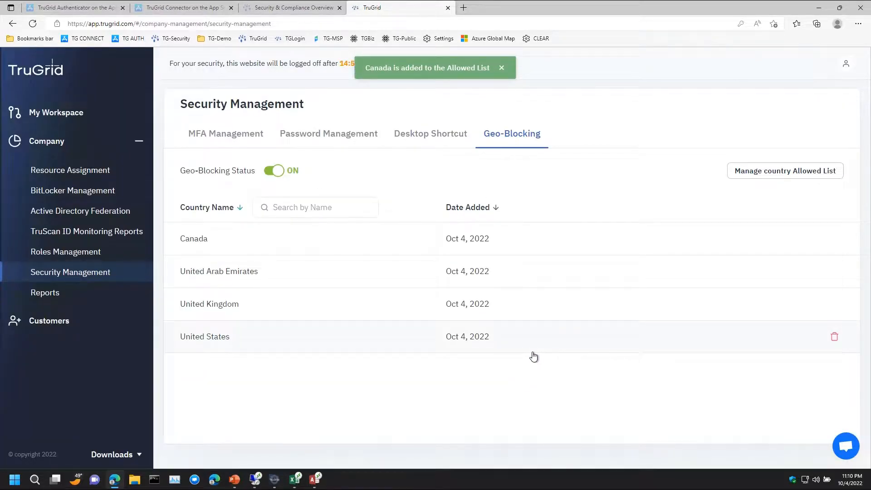
pyautogui.click(52, 296)
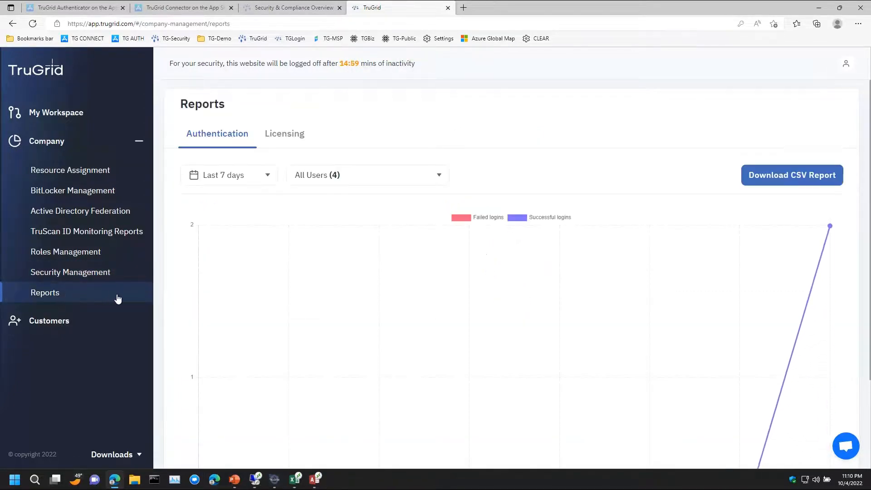
# - Check the All Users report filter, then view the Licensing report
pyautogui.click(339, 177)
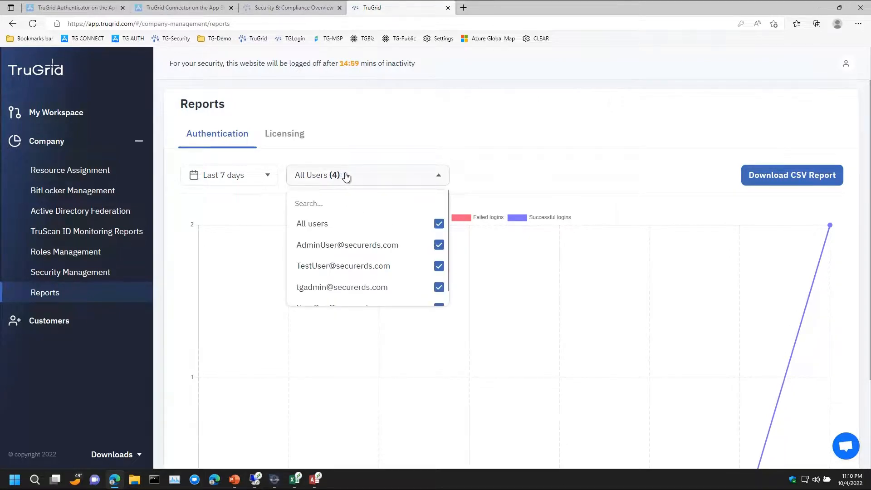
pyautogui.click(352, 180)
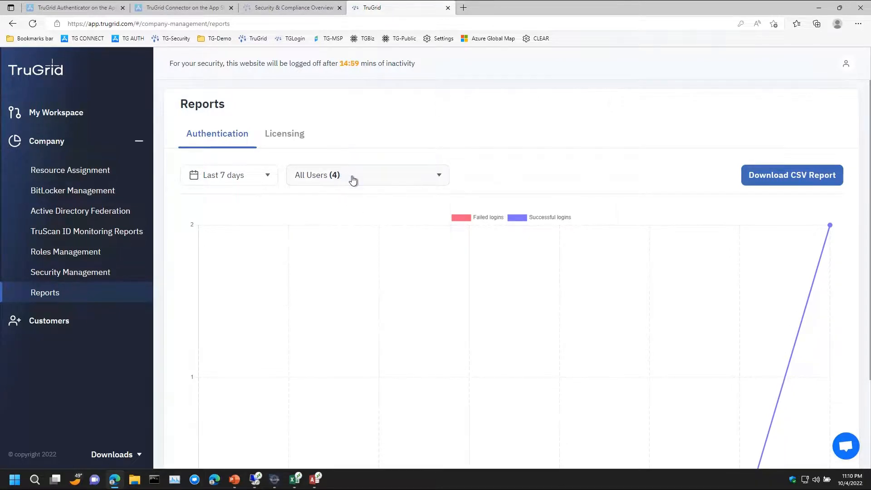
pyautogui.click(286, 136)
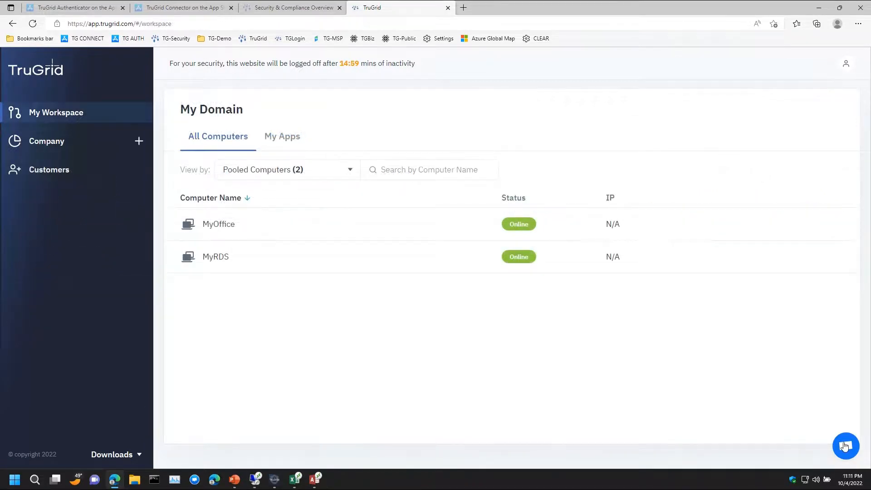
# - Browse the Helpdesk articles from the support chat bubble, then close the search
pyautogui.click(845, 447)
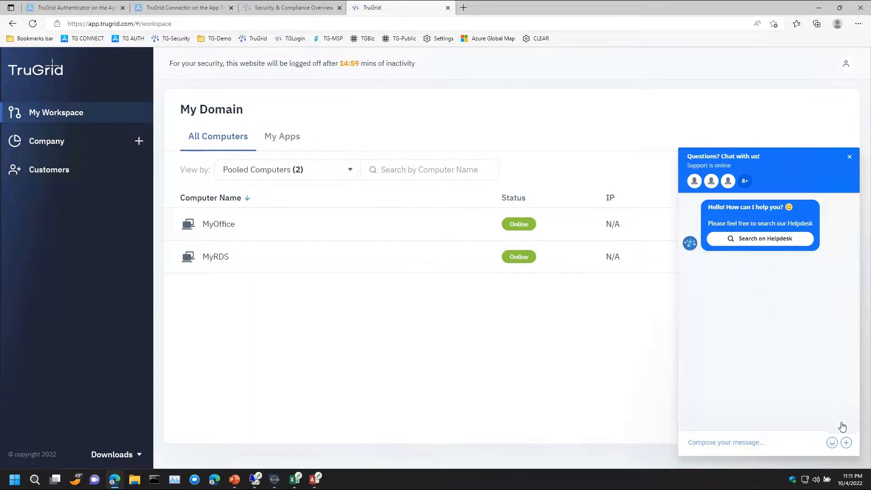
pyautogui.click(770, 239)
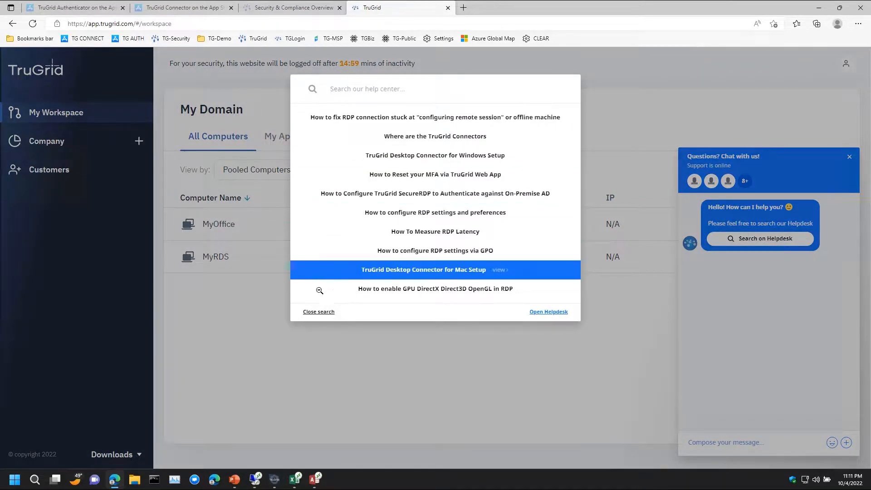
pyautogui.click(318, 312)
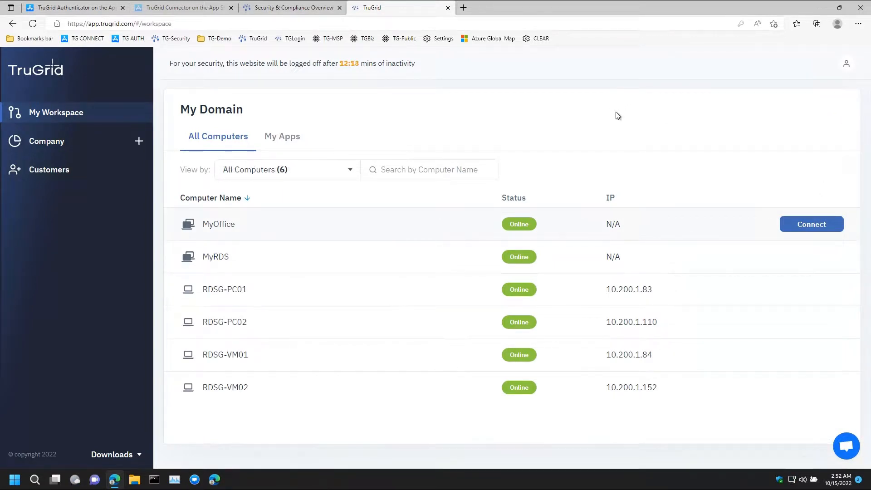
# - Review the 20 Secure RDP licence subscription, then open the Update payment details page
pyautogui.click(845, 68)
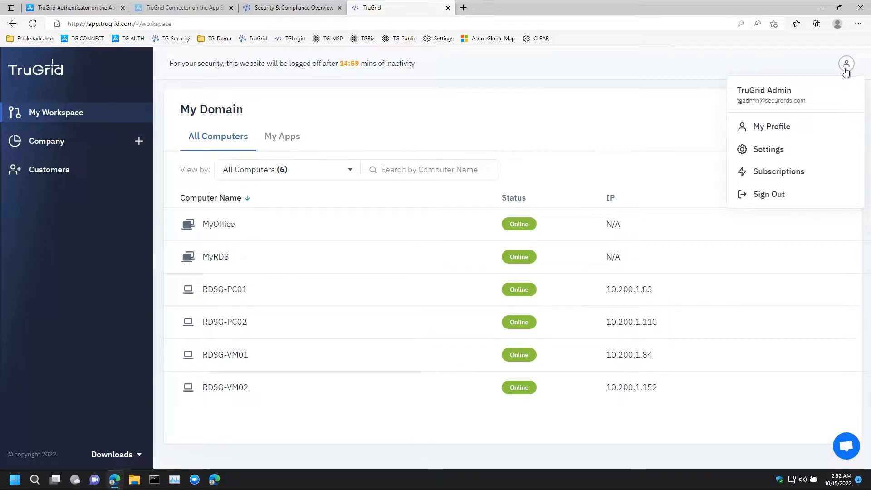
pyautogui.click(779, 176)
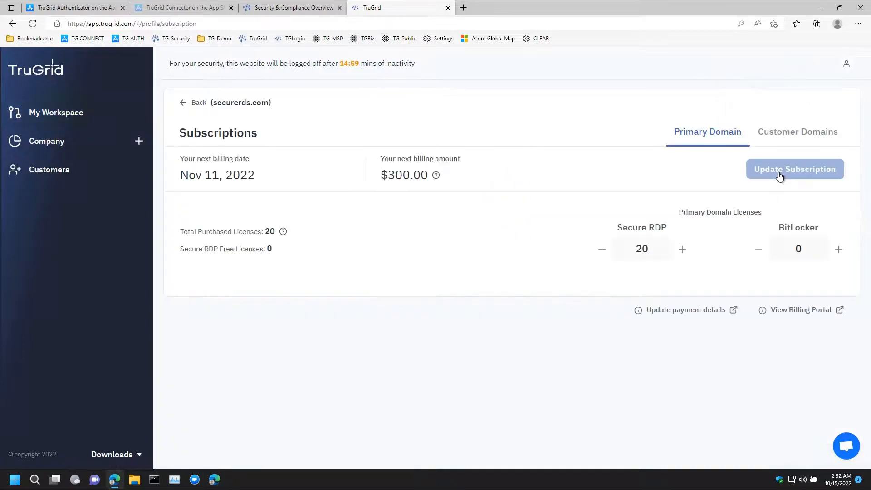
pyautogui.click(693, 312)
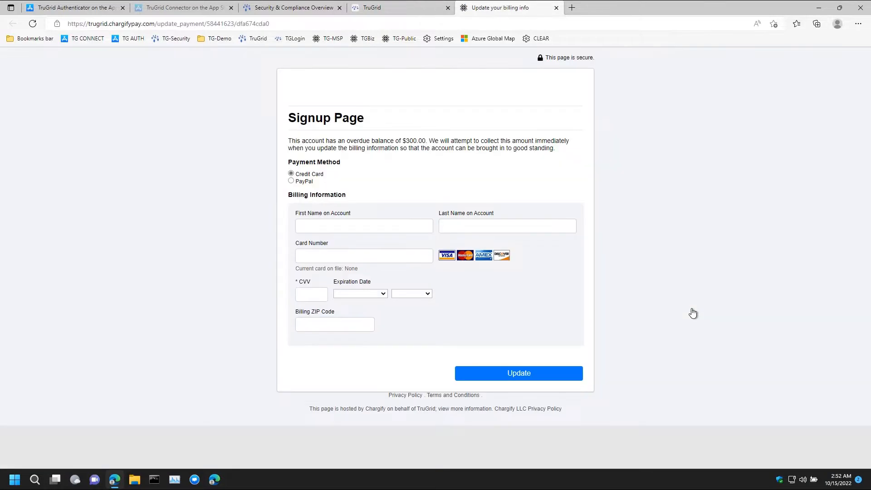